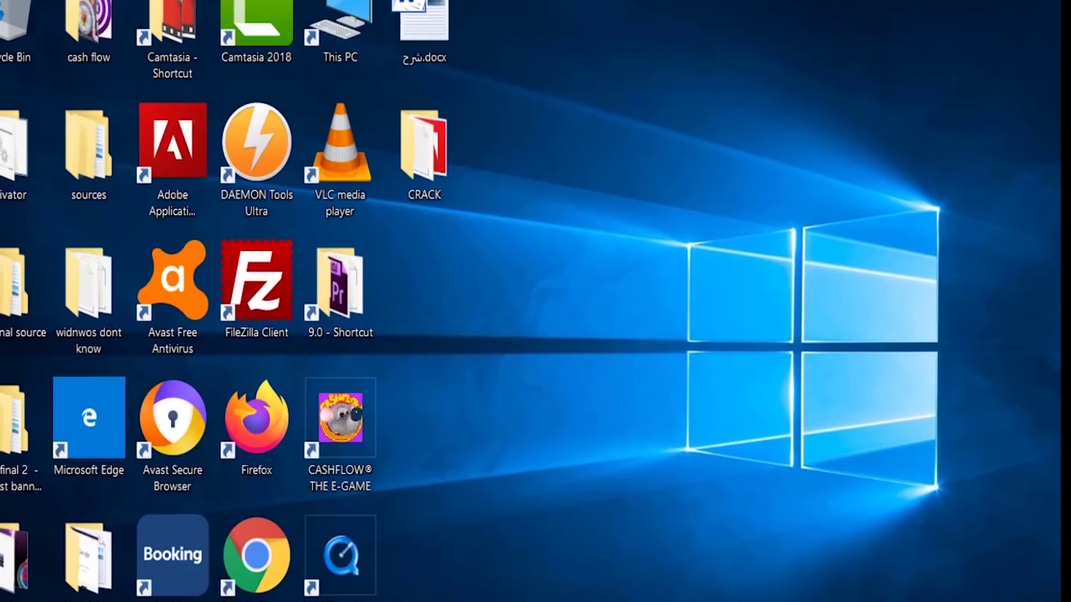
# Switch to Avast Secure Browser and open the google.com home page.
pyautogui.moveTo(673, 601)
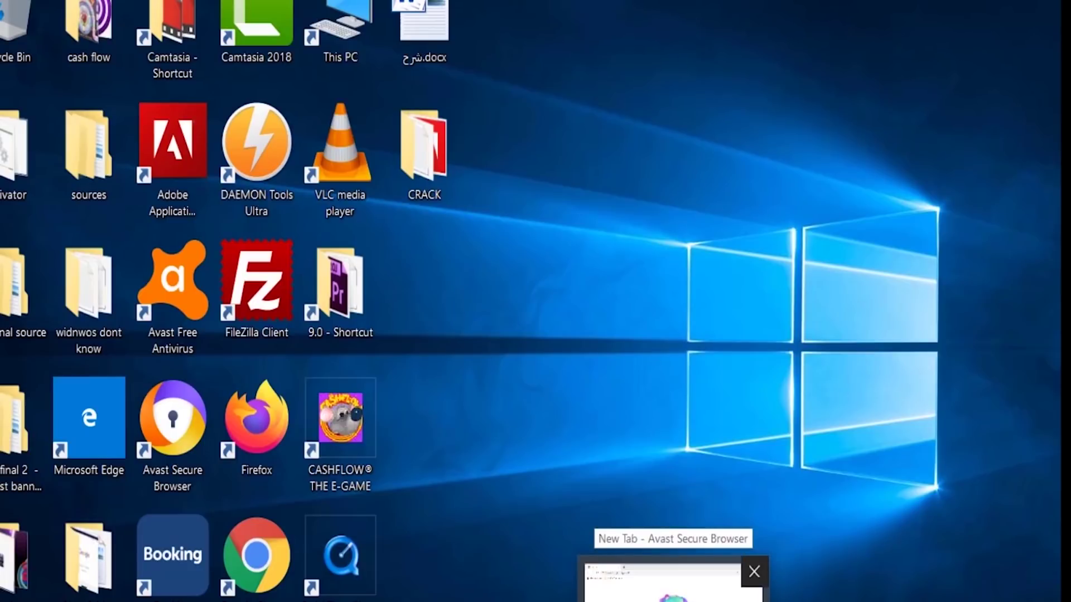
pyautogui.click(673, 591)
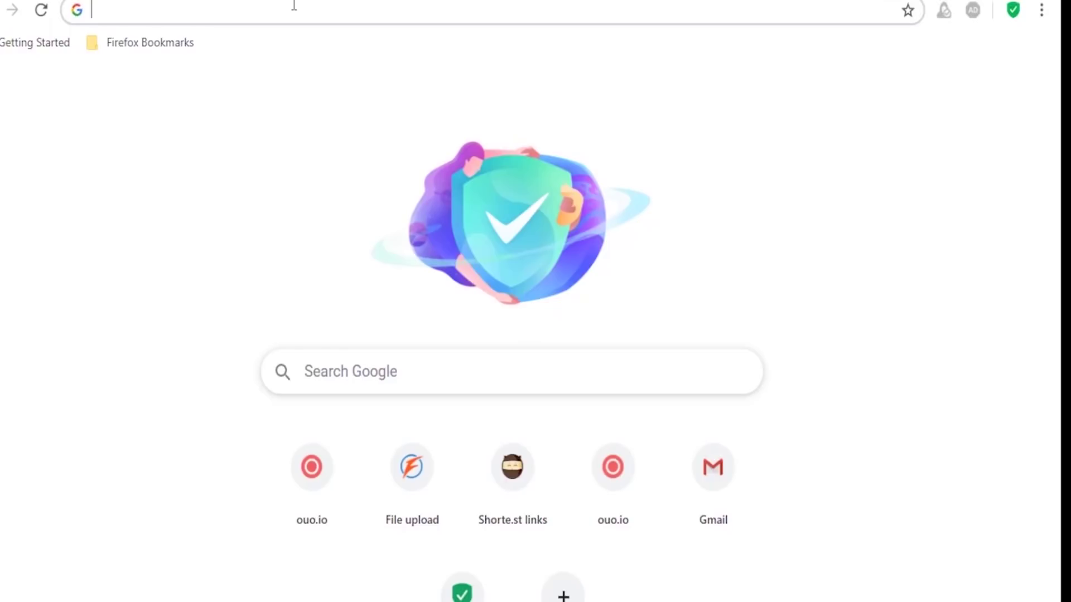
pyautogui.write('goog')
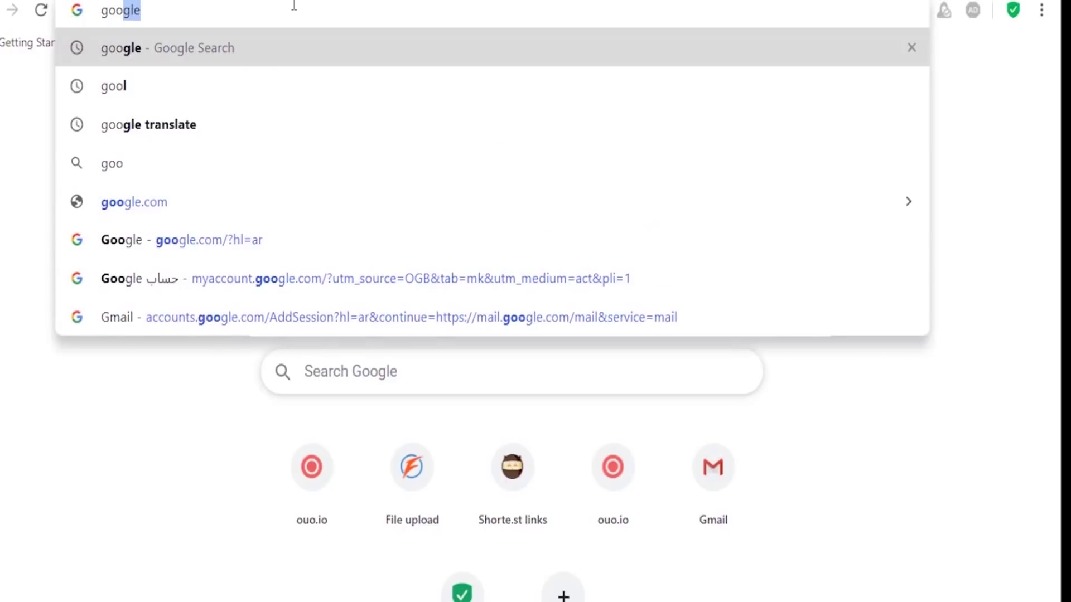
pyautogui.write('le.com')
pyautogui.press('Return')
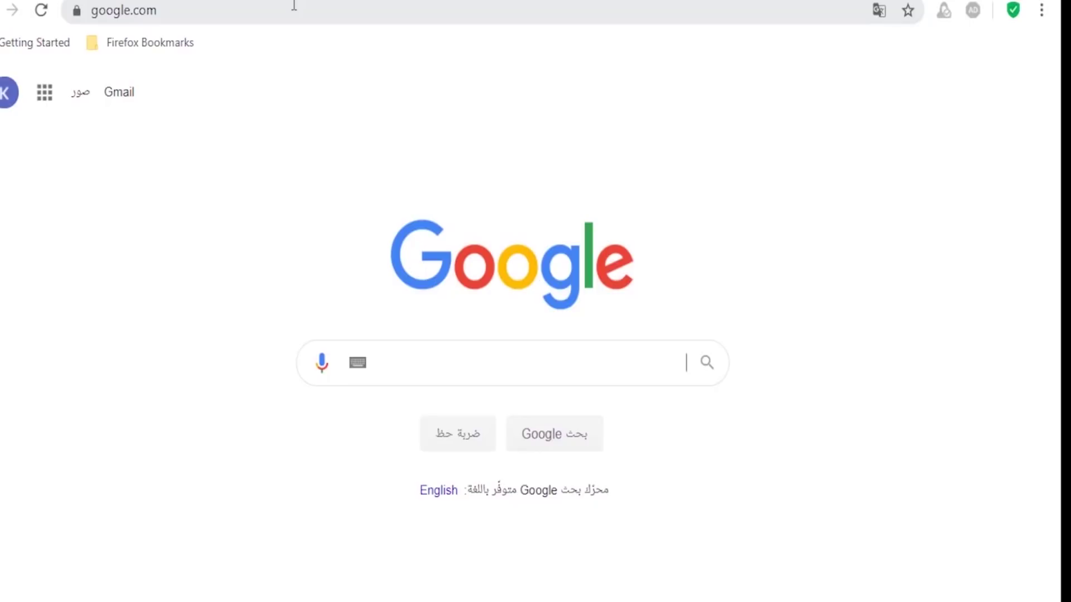
pyautogui.press('F5')
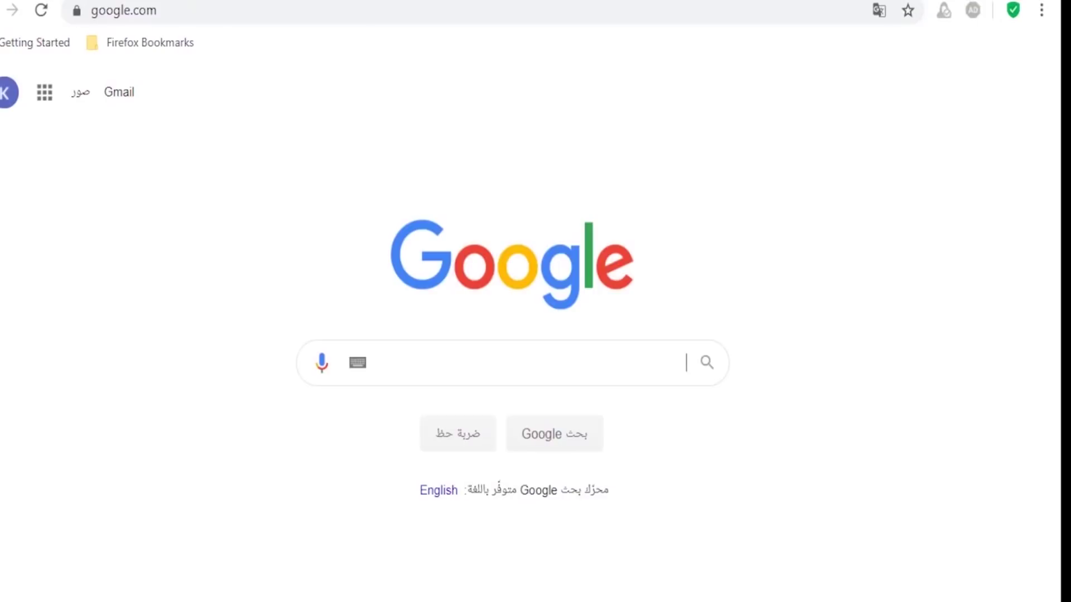
# Search for google translate in a new tab and set the translator to go from Arabic to English.
pyautogui.hotkey('ctrl', 't')
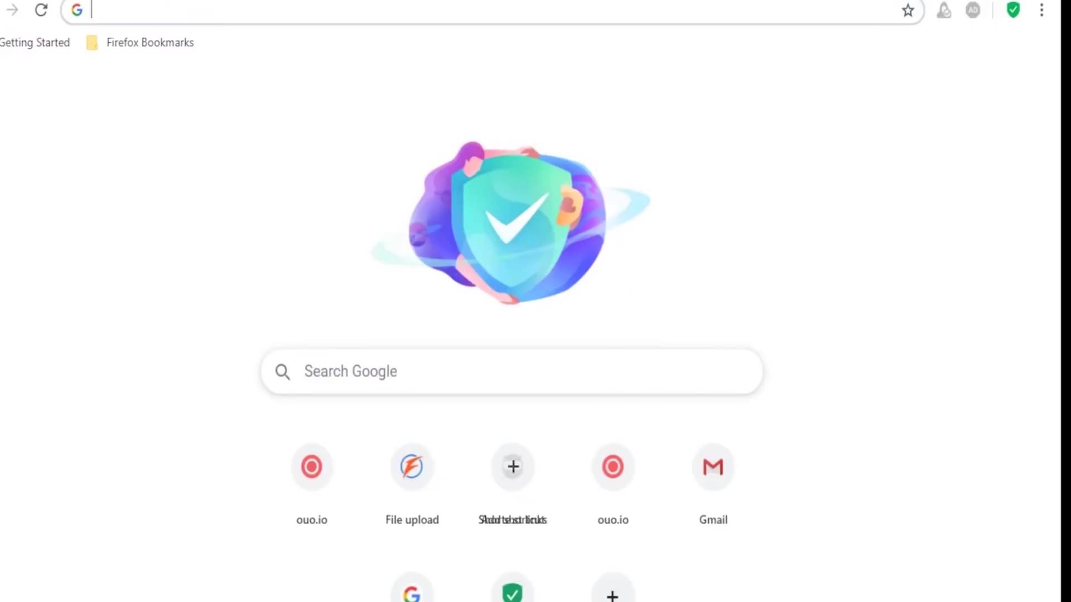
pyautogui.write('google t')
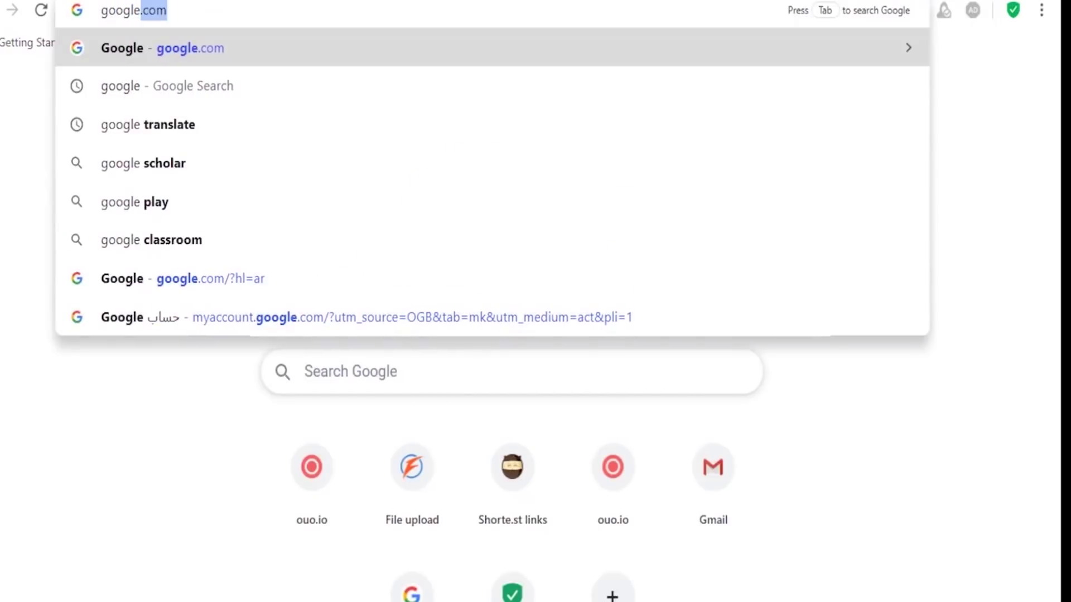
pyautogui.write('ra')
pyautogui.press('Return')
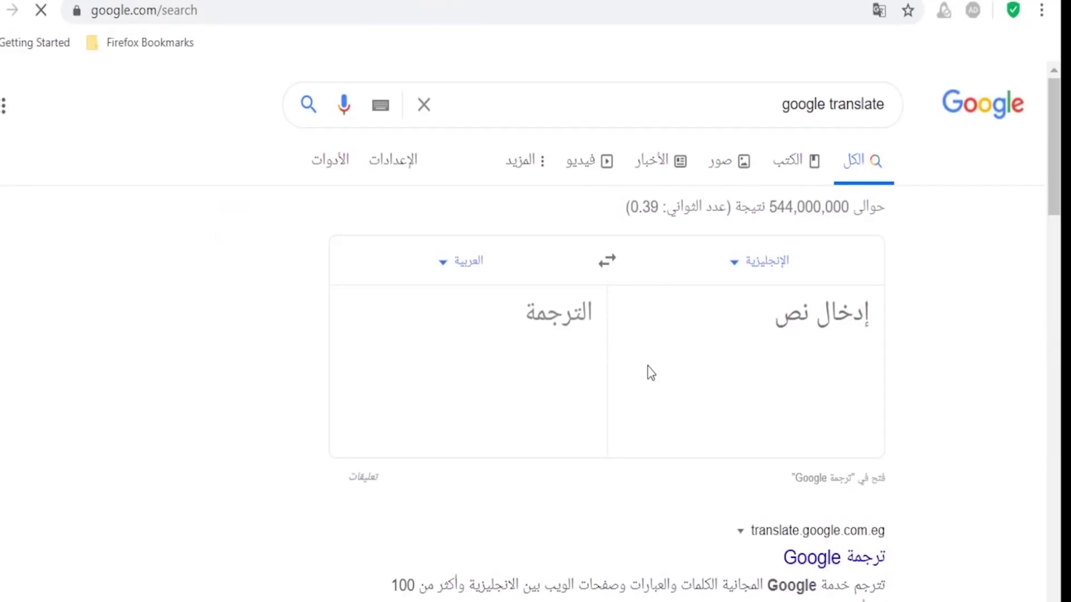
pyautogui.click(703, 331)
pyautogui.click(606, 262)
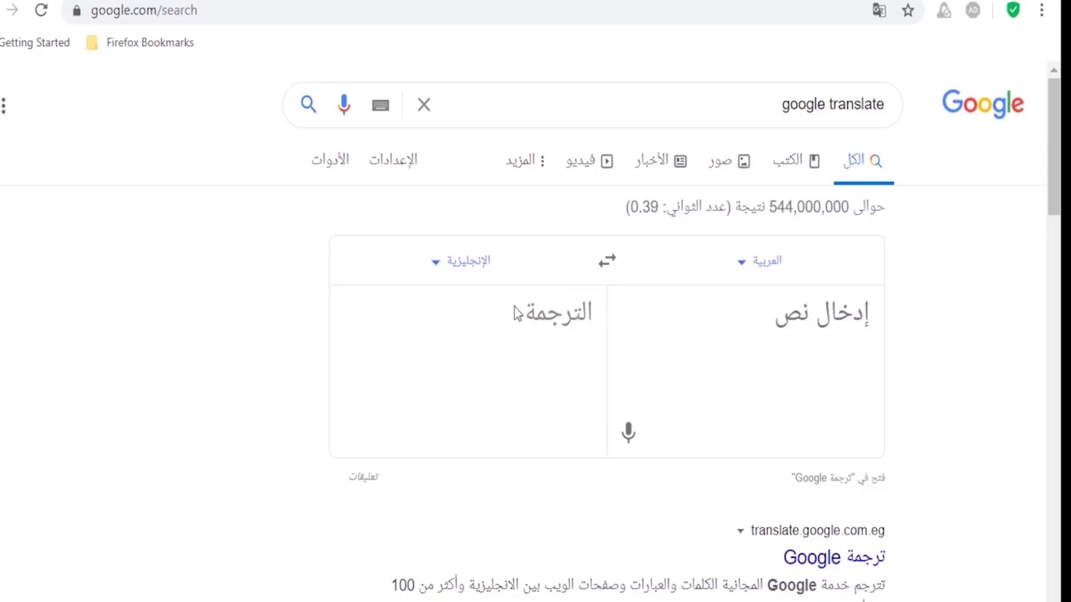
pyautogui.moveTo(522, 315); pyautogui.dragTo(562, 315)
# Return to the Google home page and search for "best short link earning sites".
pyautogui.hotkey('alt', 'Left')
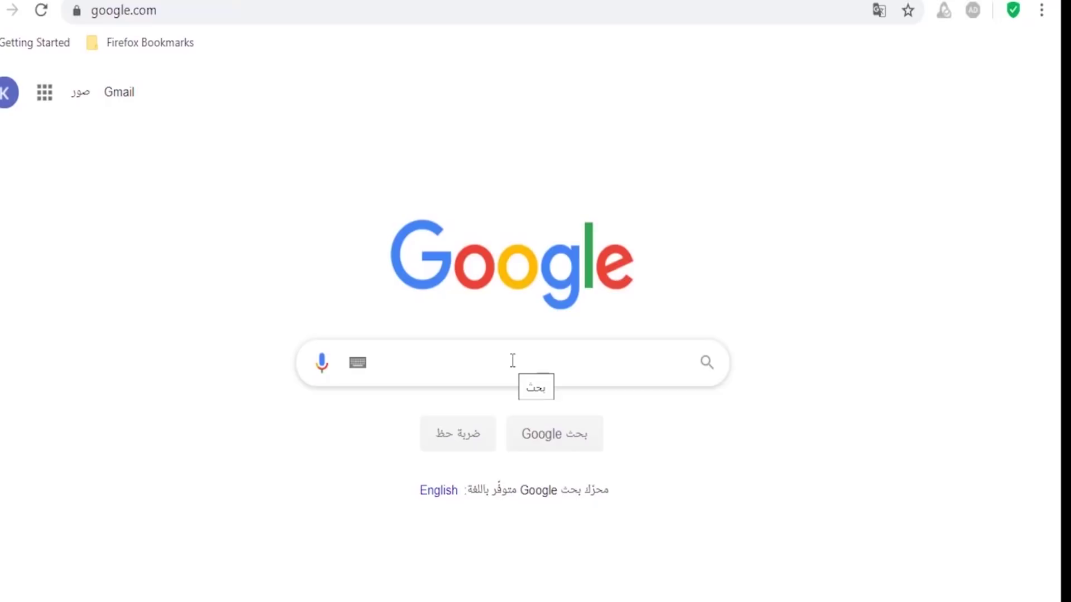
pyautogui.write('short')
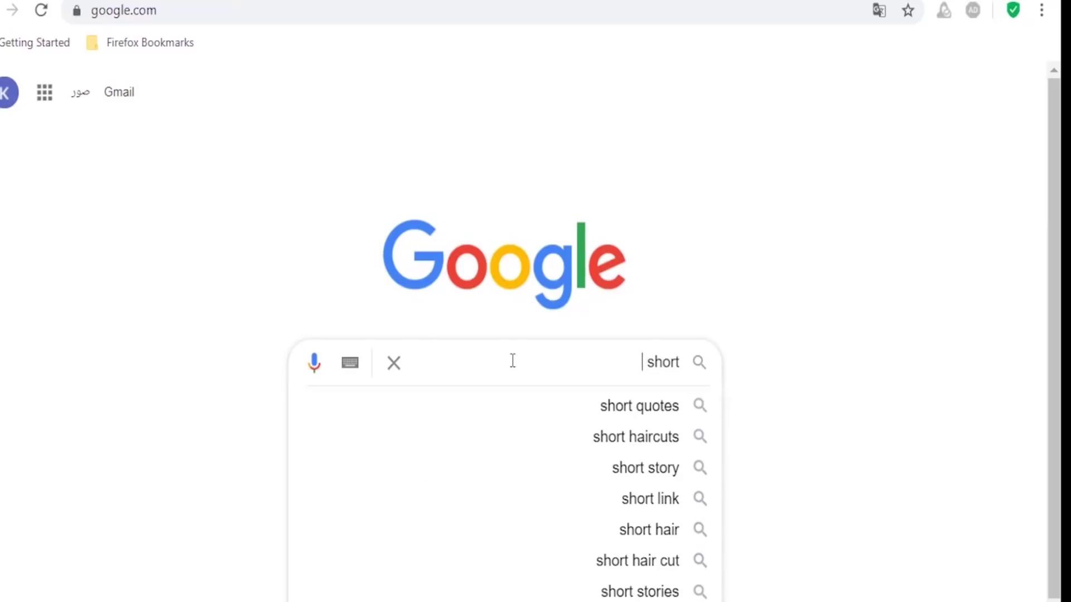
pyautogui.write(' link')
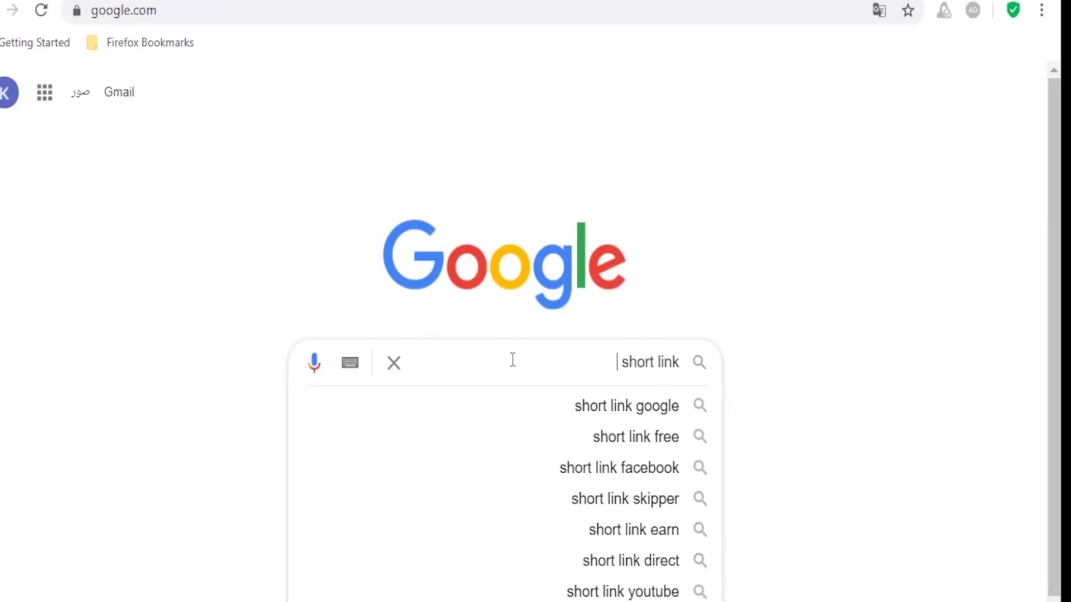
pyautogui.write(' sites')
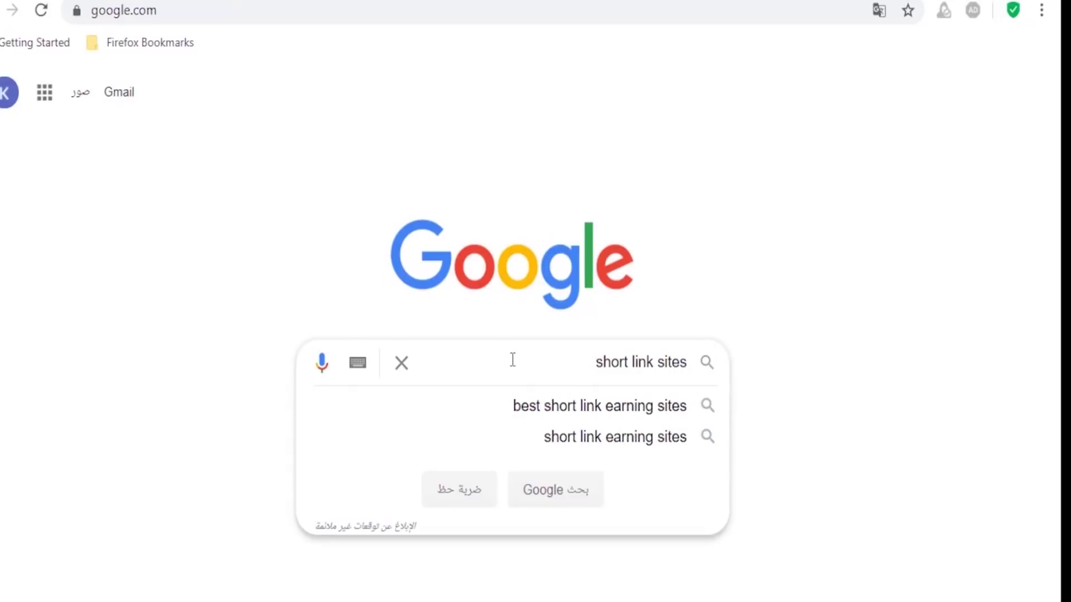
pyautogui.press('Down')
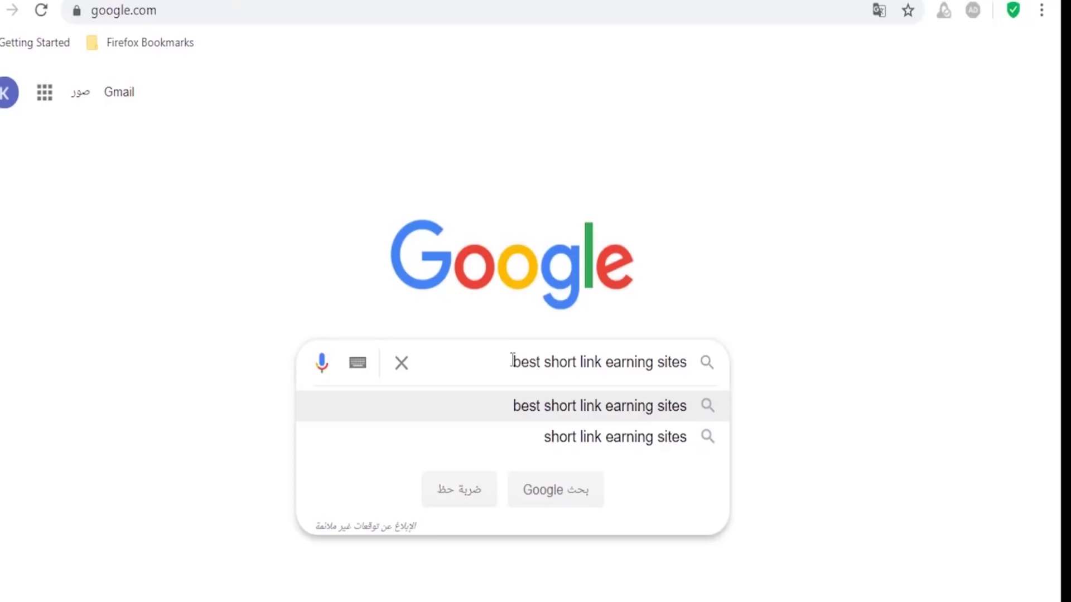
pyautogui.press('Return')
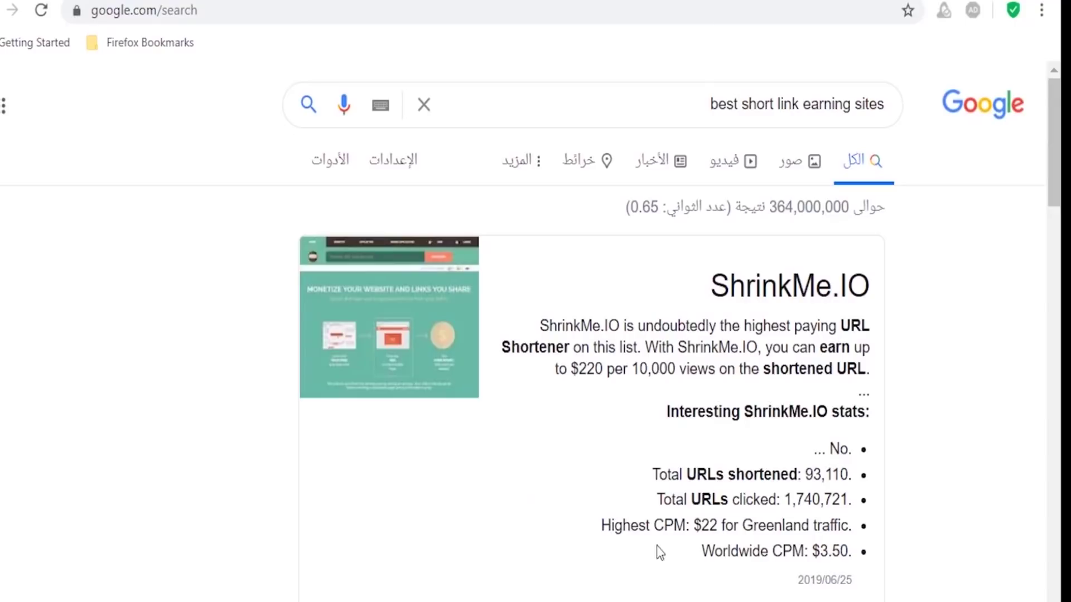
# Open the search result "40+ Best URL Shortener Websites to Make Money Online" in a new tab and view it.
pyautogui.scroll(-10, 659, 552)
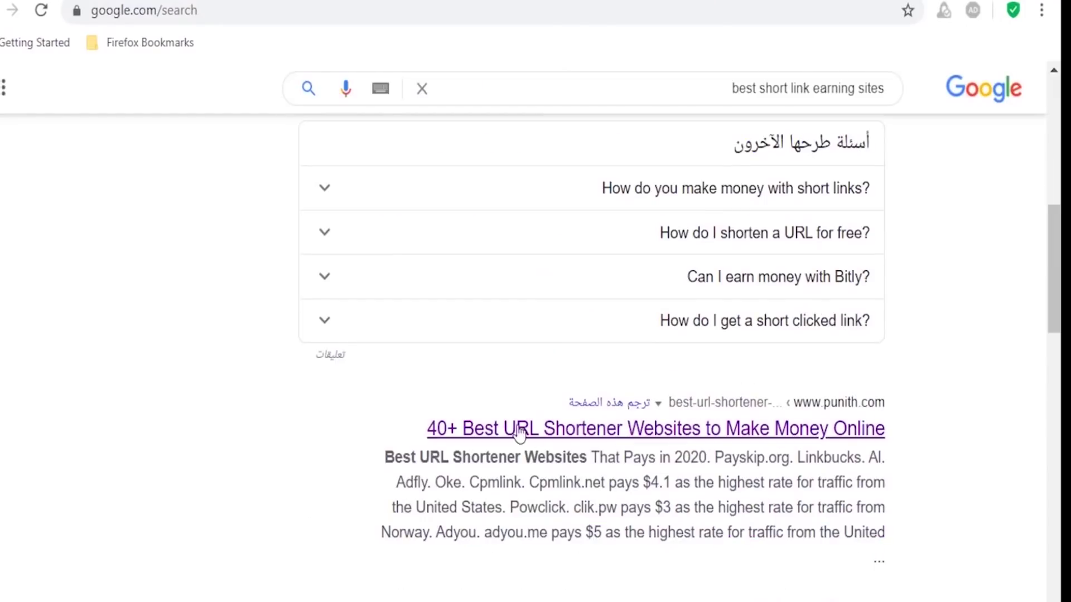
pyautogui.scroll(-3, 460, 435)
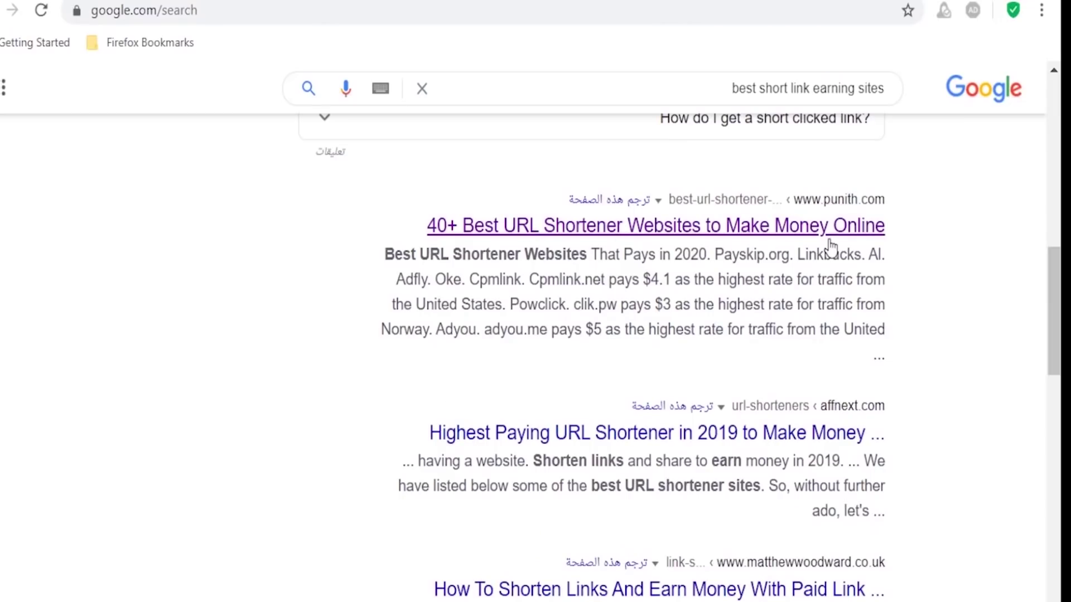
pyautogui.rightClick(710, 223)
pyautogui.click(753, 237)
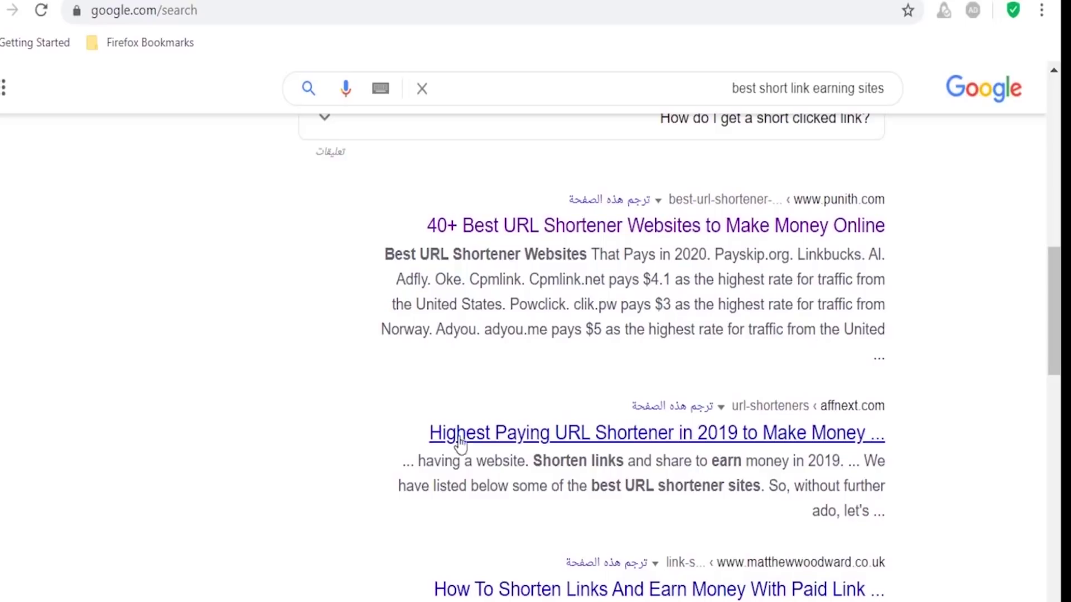
pyautogui.scroll(-2, 835, 453)
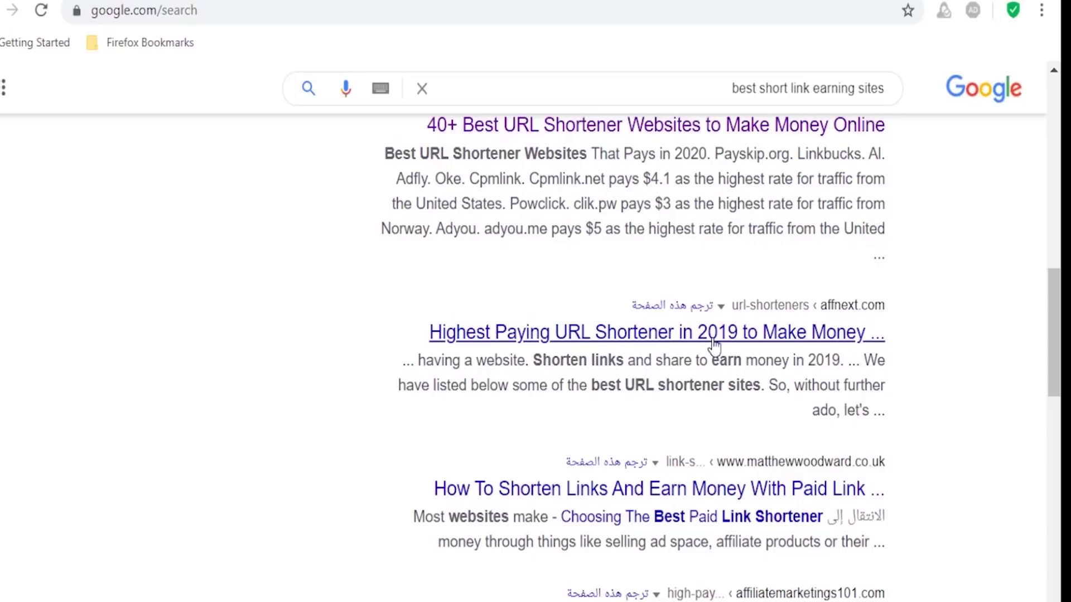
pyautogui.click(642, 342)
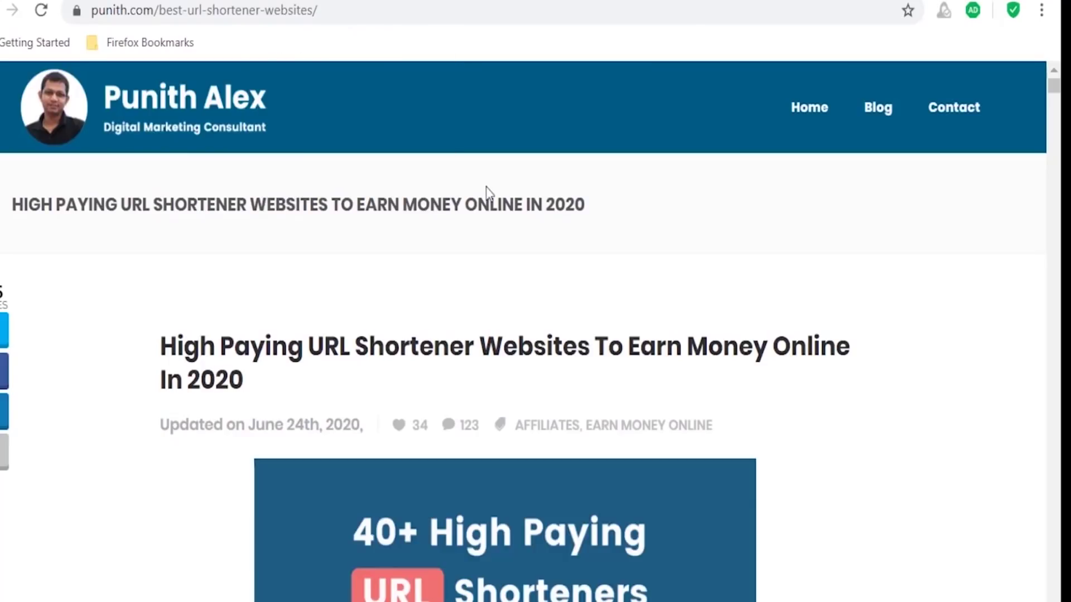
# Look through the article's table of contents for its list of paying URL shortener websites.
pyautogui.scroll(-15, 482, 186)
pyautogui.scroll(-15, 485, 187)
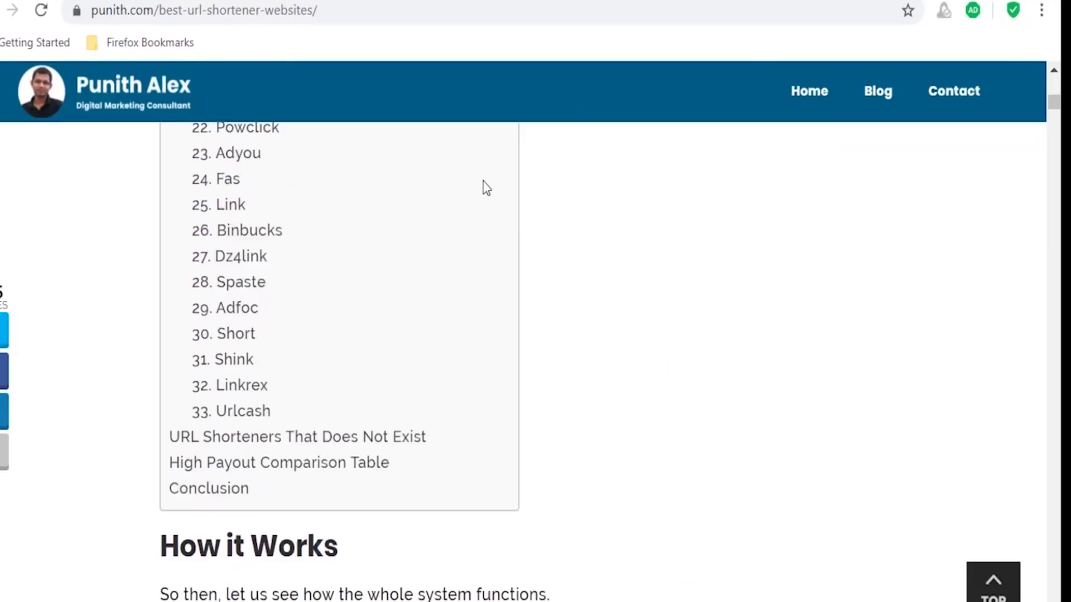
pyautogui.scroll(20, 489, 194)
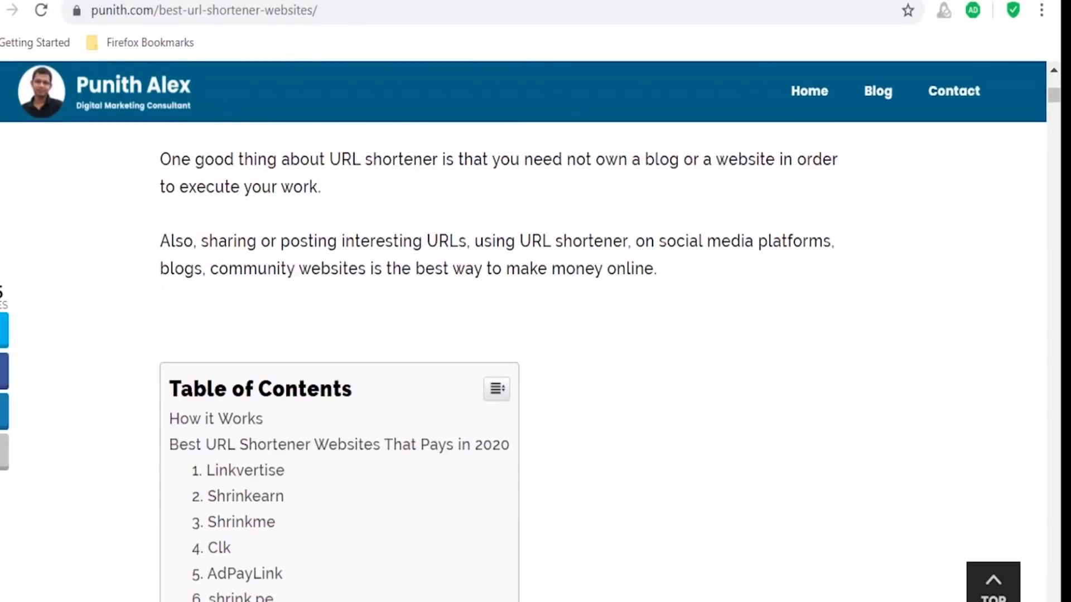
pyautogui.scroll(-5, 277, 293)
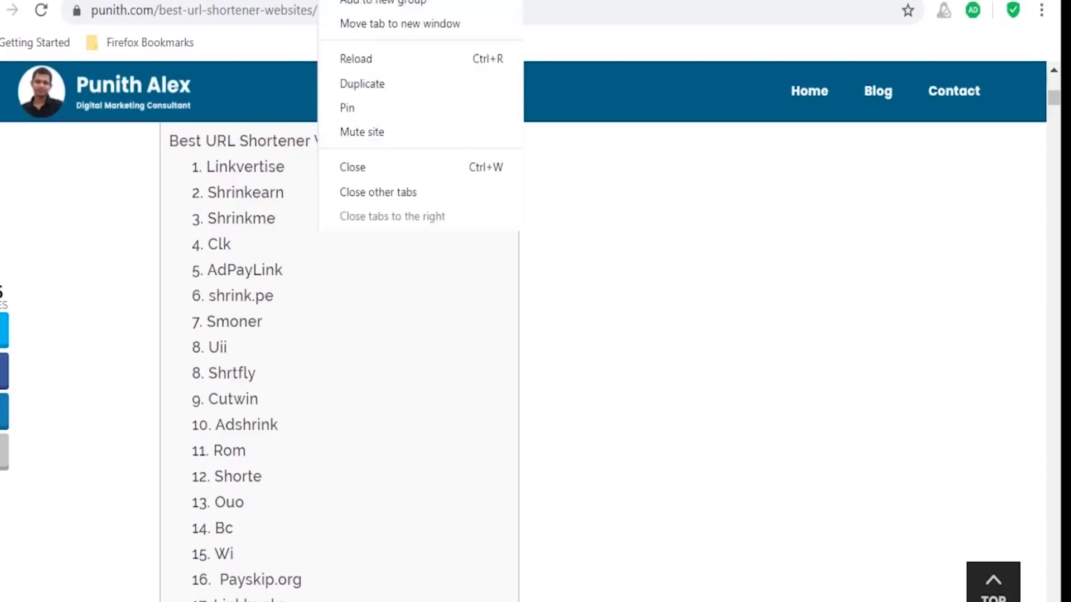
pyautogui.click(347, 291)
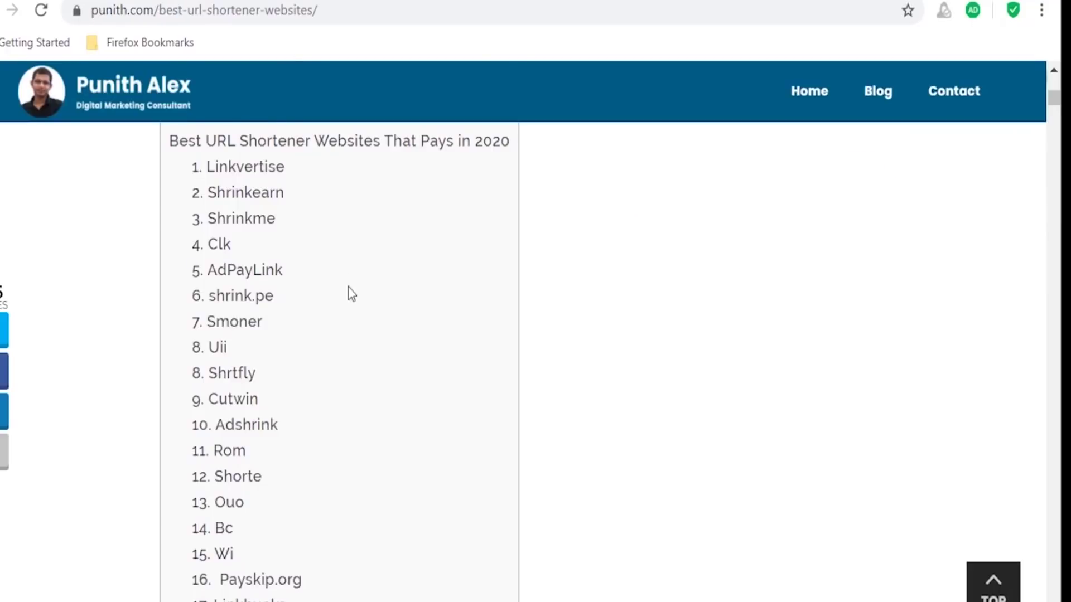
pyautogui.scroll(-8, 327, 340)
pyautogui.scroll(-11, 252, 485)
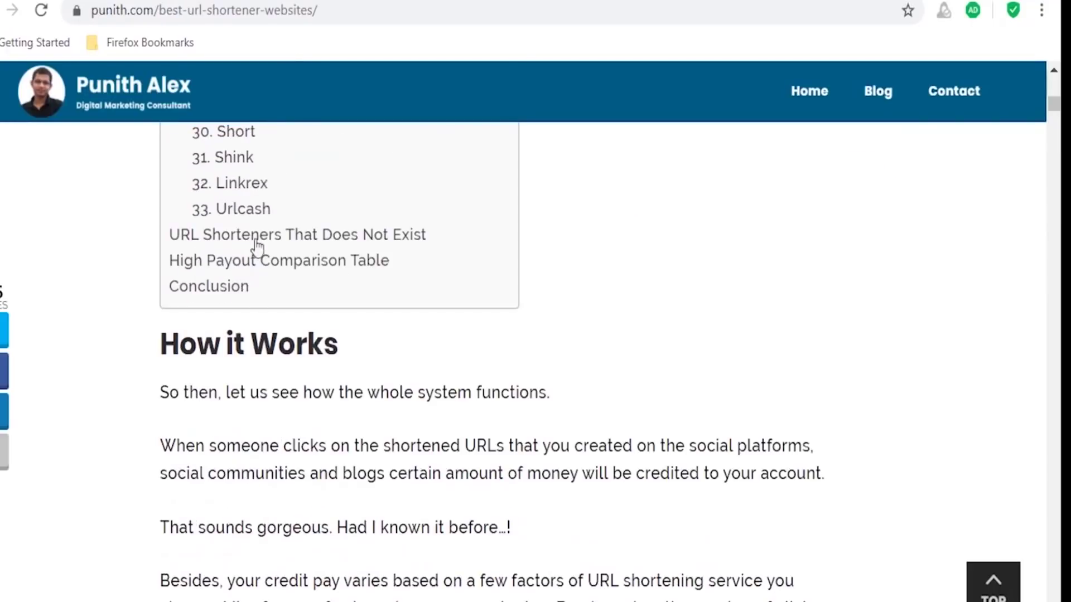
# Review the article's descriptions and payout details of the individual URL shorteners, from Shrinkearn down to ouo.io.
pyautogui.scroll(-20, 395, 396)
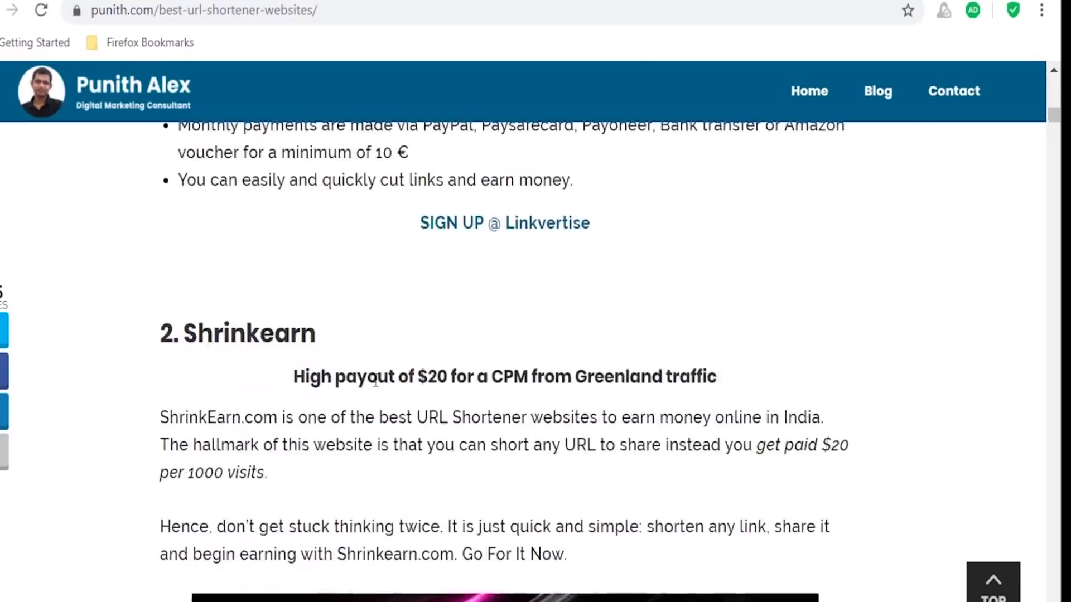
pyautogui.scroll(10, 457, 407)
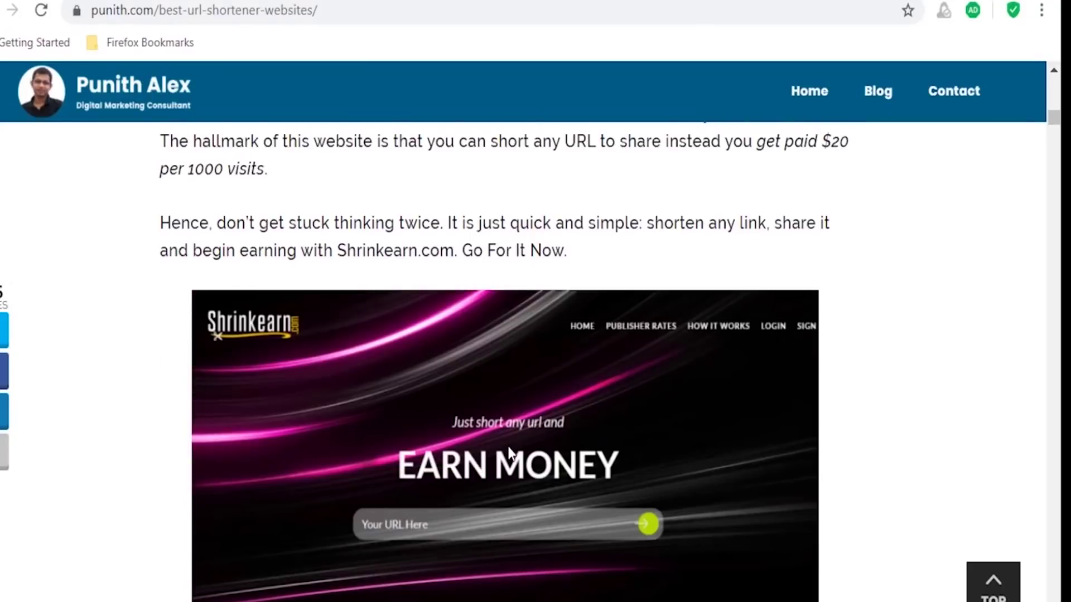
pyautogui.scroll(-2, 399, 383)
pyautogui.scroll(4, 251, 312)
pyautogui.scroll(2, 195, 277)
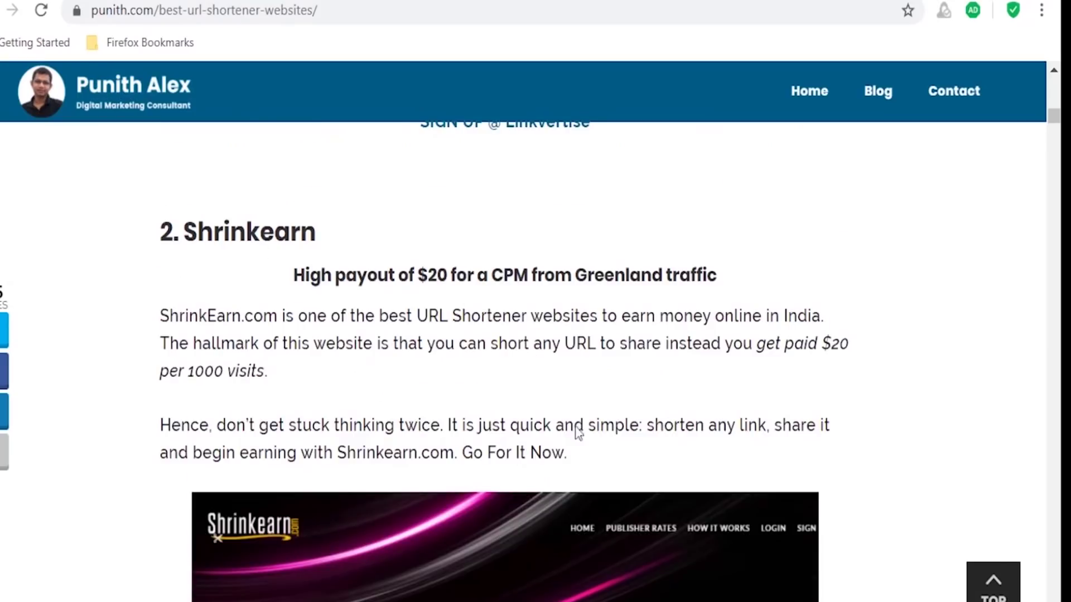
pyautogui.scroll(-15, 574, 430)
pyautogui.scroll(1, 275, 421)
pyautogui.scroll(-15, 270, 358)
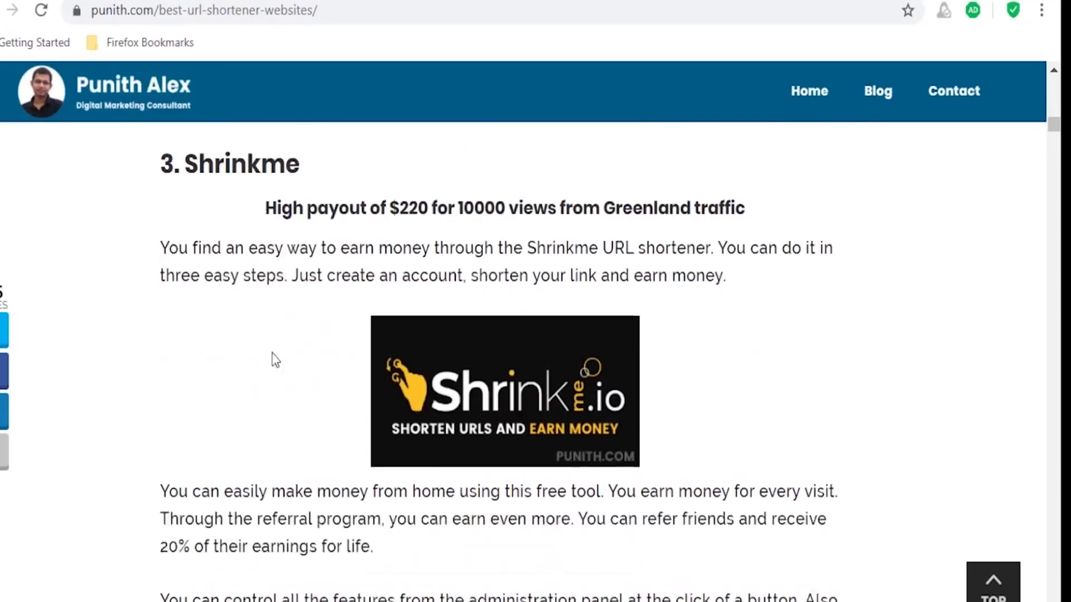
pyautogui.scroll(-15, 125, 315)
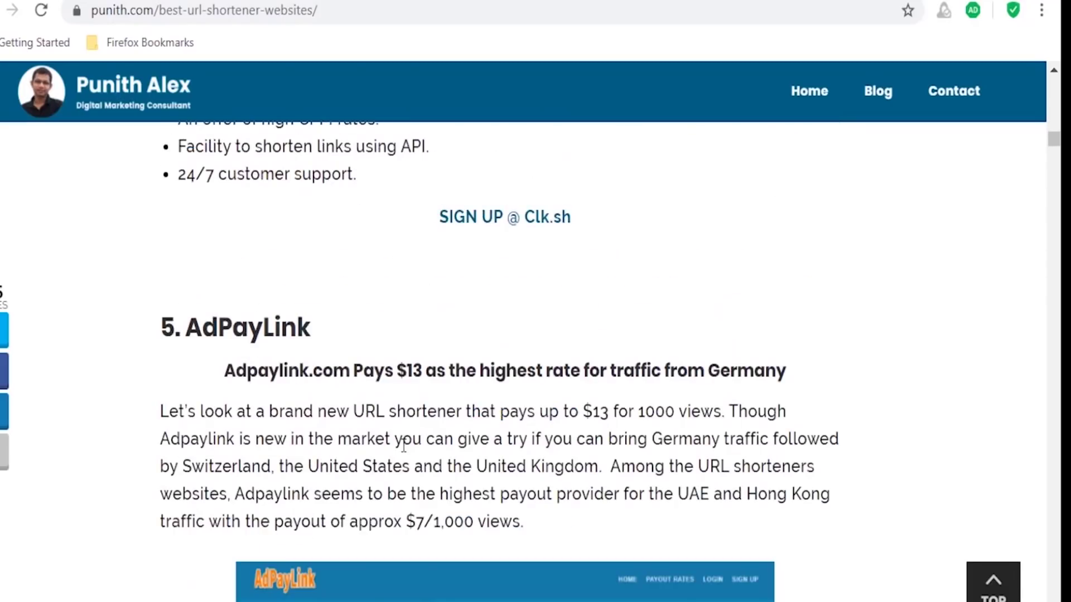
pyautogui.scroll(-20, 403, 444)
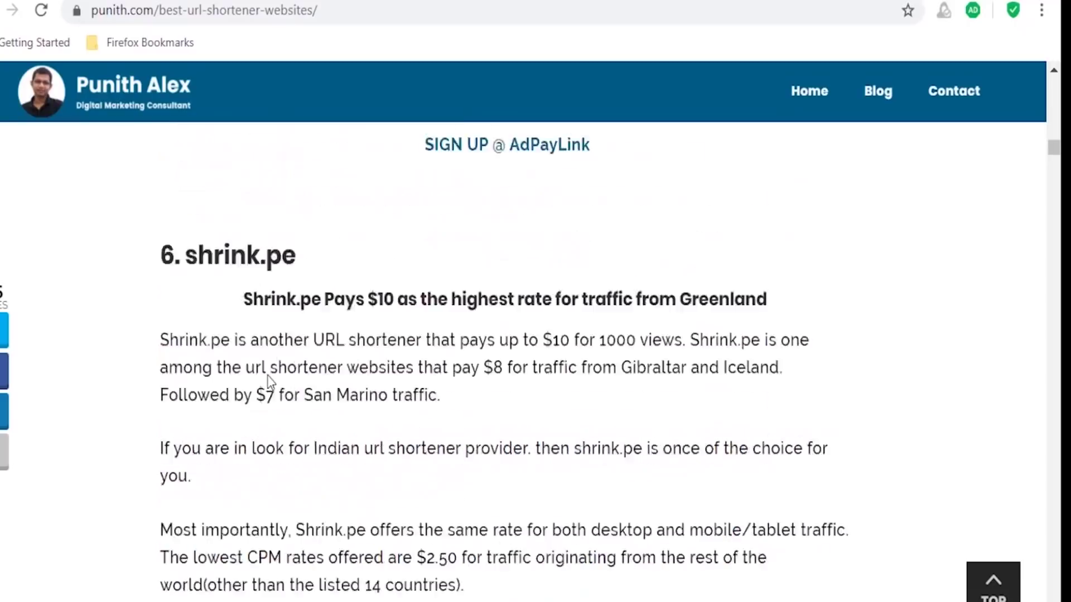
pyautogui.scroll(-20, 273, 384)
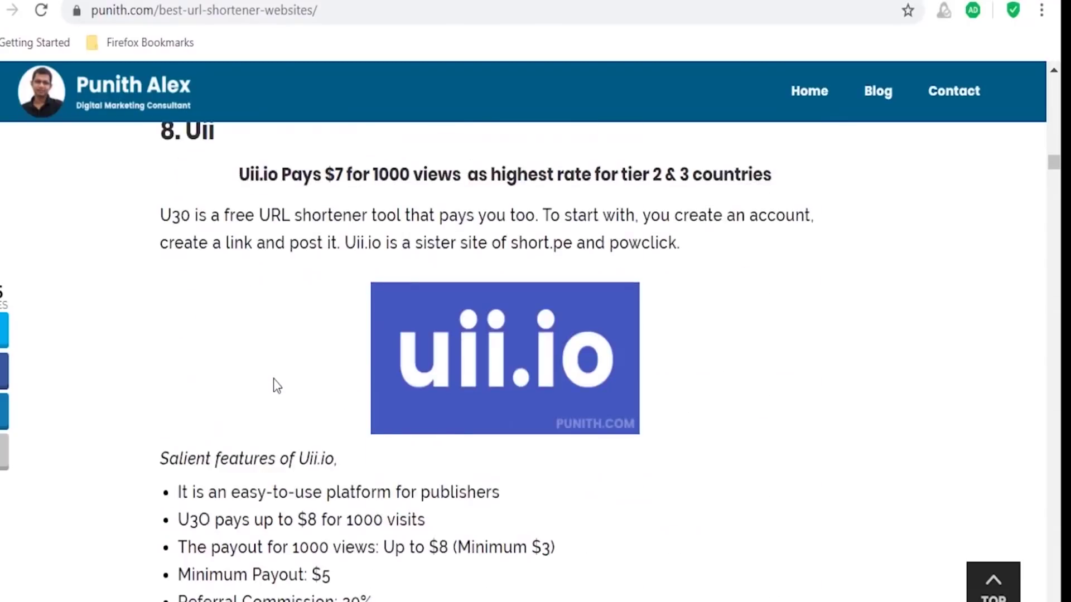
pyautogui.scroll(-20, 277, 385)
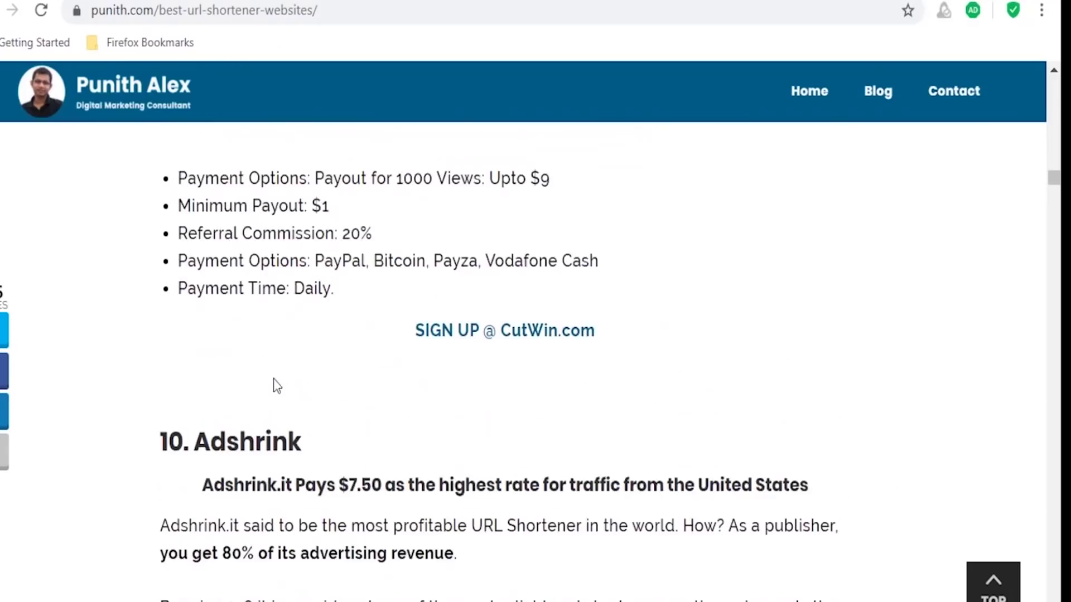
pyautogui.scroll(-10, 643, 437)
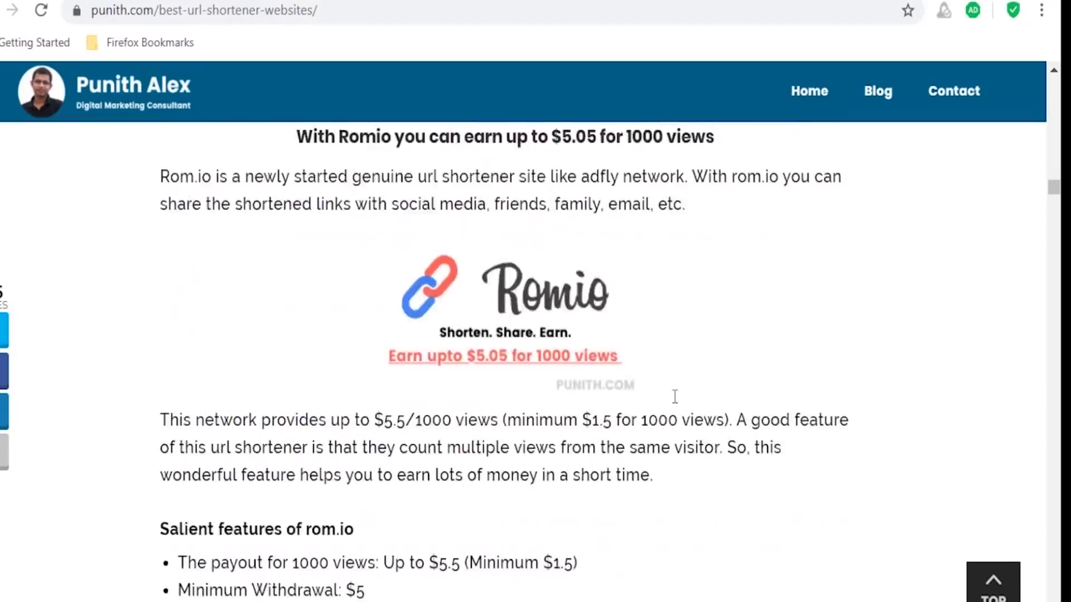
pyautogui.scroll(1, 676, 399)
pyautogui.scroll(-10, 872, 541)
pyautogui.scroll(-15, 725, 463)
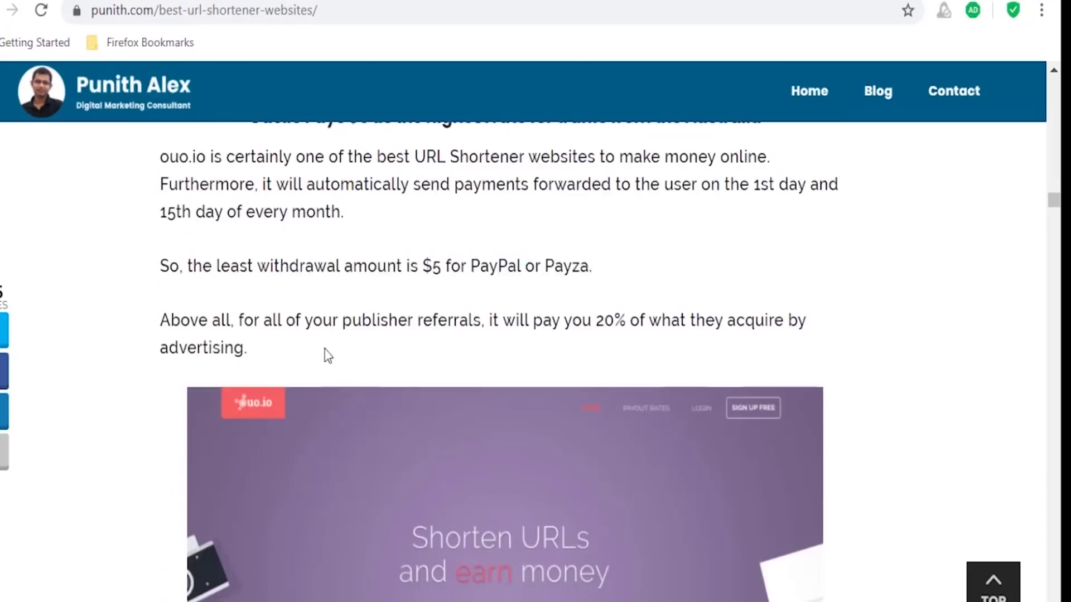
# Open the article's ouo.io sign-up link in a new tab and shorten the address to load the plain ouo.io home page.
pyautogui.scroll(2, 227, 203)
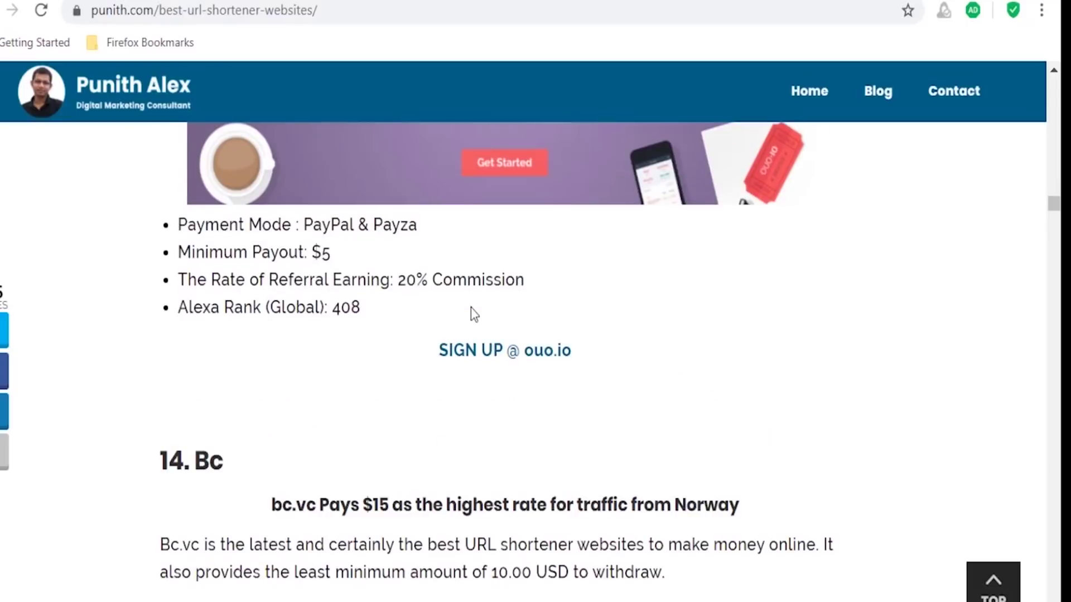
pyautogui.scroll(-10, 472, 308)
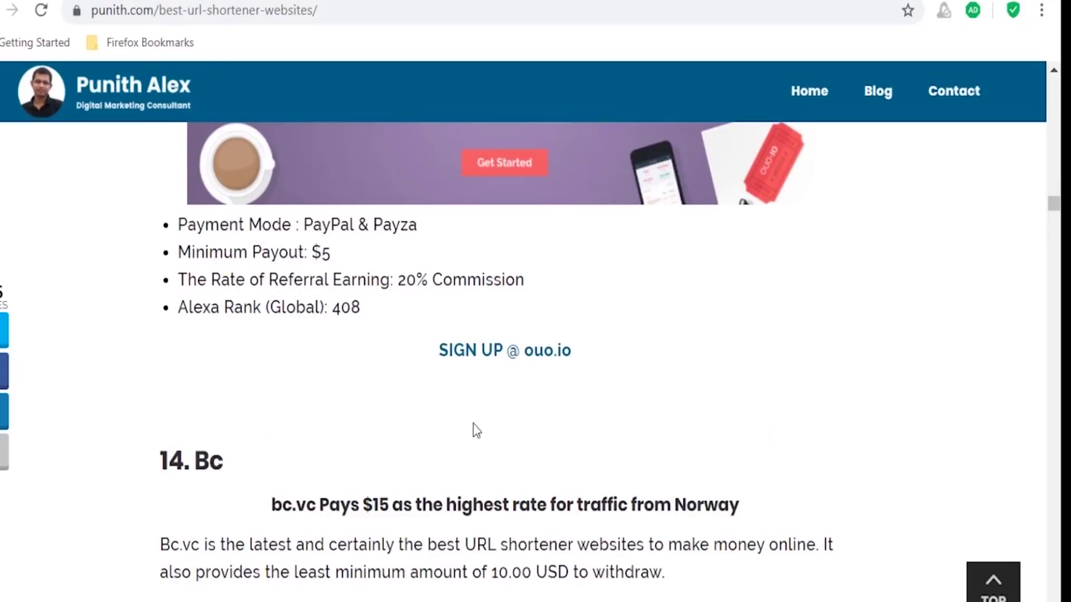
pyautogui.rightClick(543, 360)
pyautogui.click(585, 370)
pyautogui.moveTo(259, 6); pyautogui.dragTo(127, 8)
pyautogui.press('BackSpace')
pyautogui.click(233, 31)
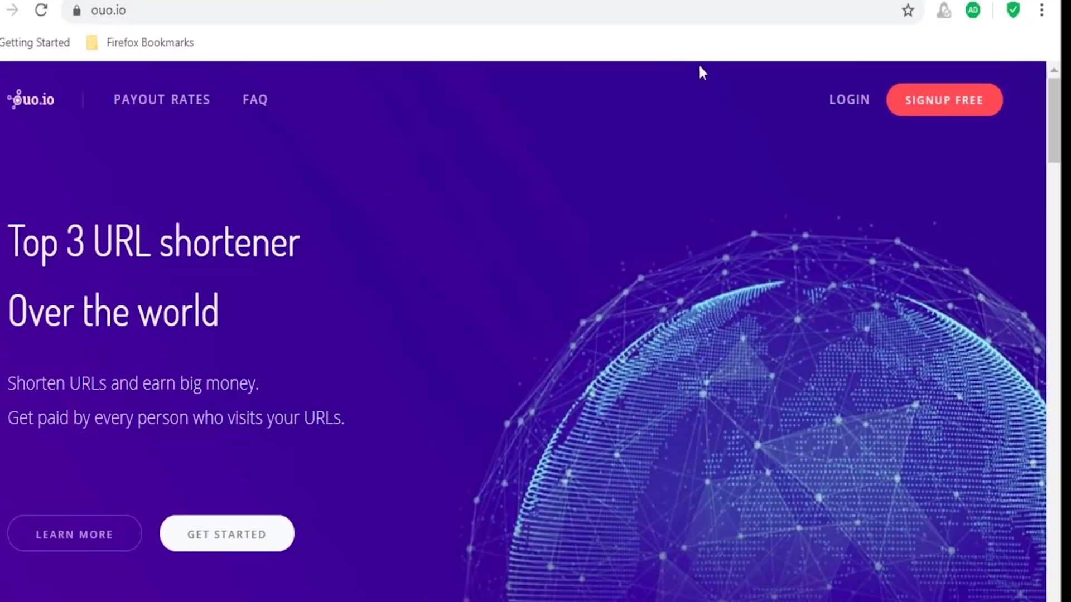
pyautogui.click(141, 9)
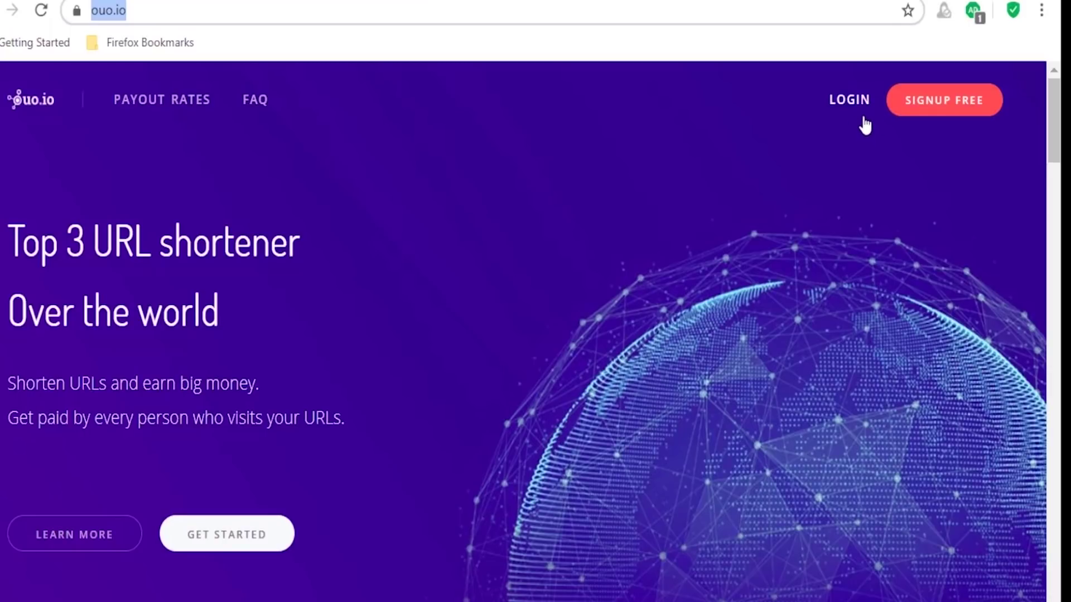
# View the ouo.io sign-up form and its registration fields, then go back to the home page.
pyautogui.click(944, 115)
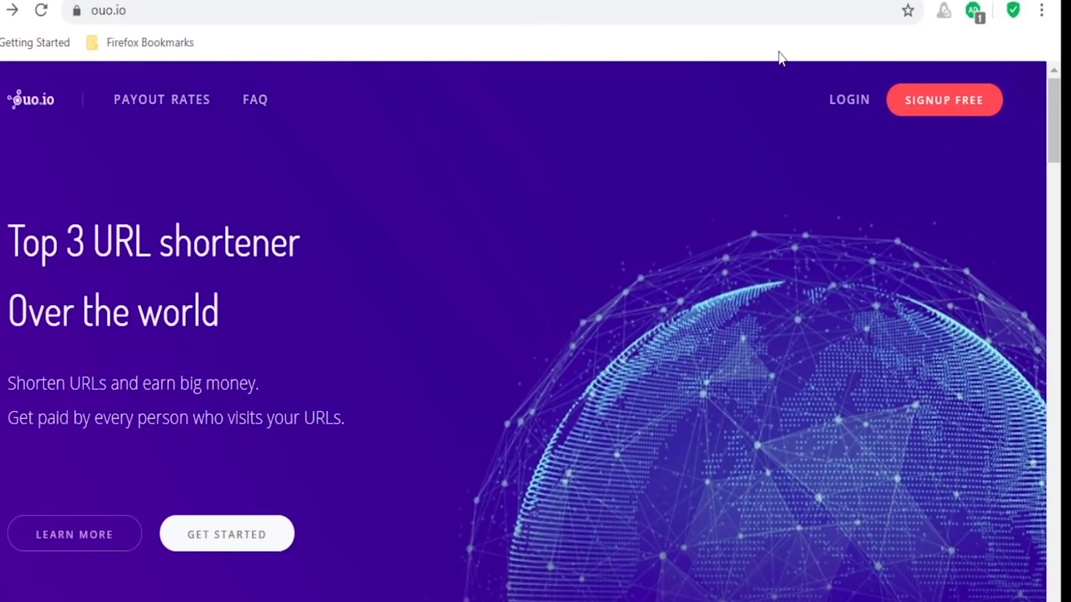
pyautogui.click(959, 111)
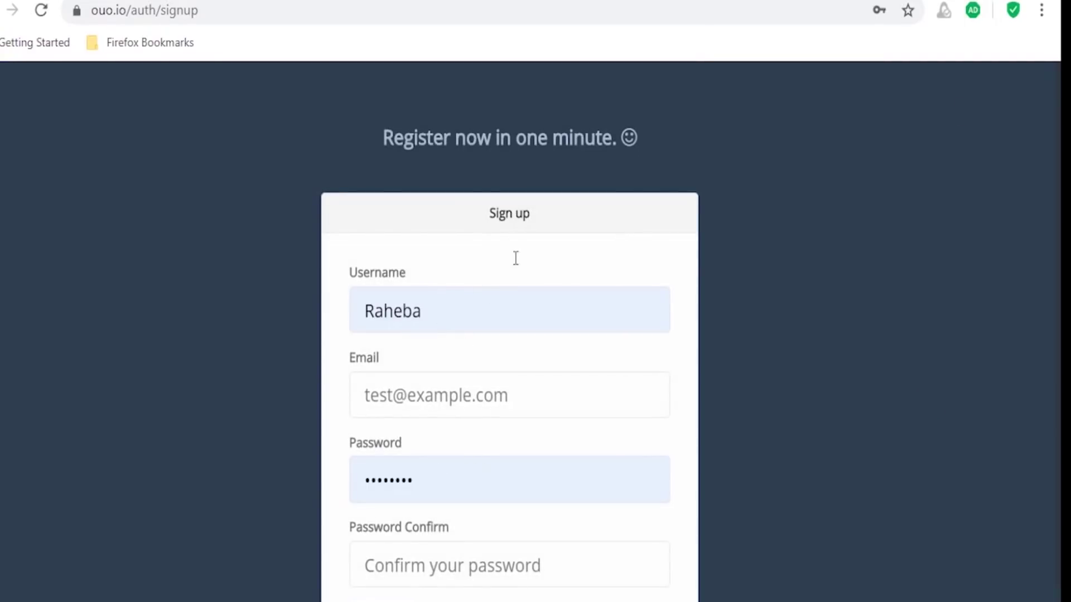
pyautogui.click(445, 309)
pyautogui.click(702, 296)
pyautogui.click(4, 15)
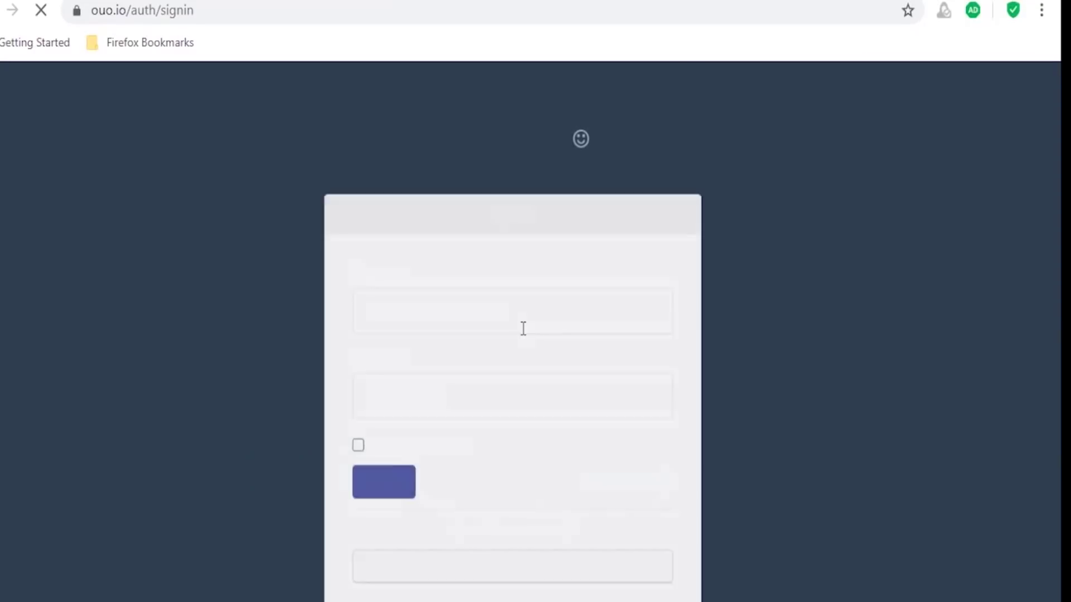
# Sign in to the existing ouo.io account using the saved credentials, selecting the car images to pass the captcha.
pyautogui.click(385, 474)
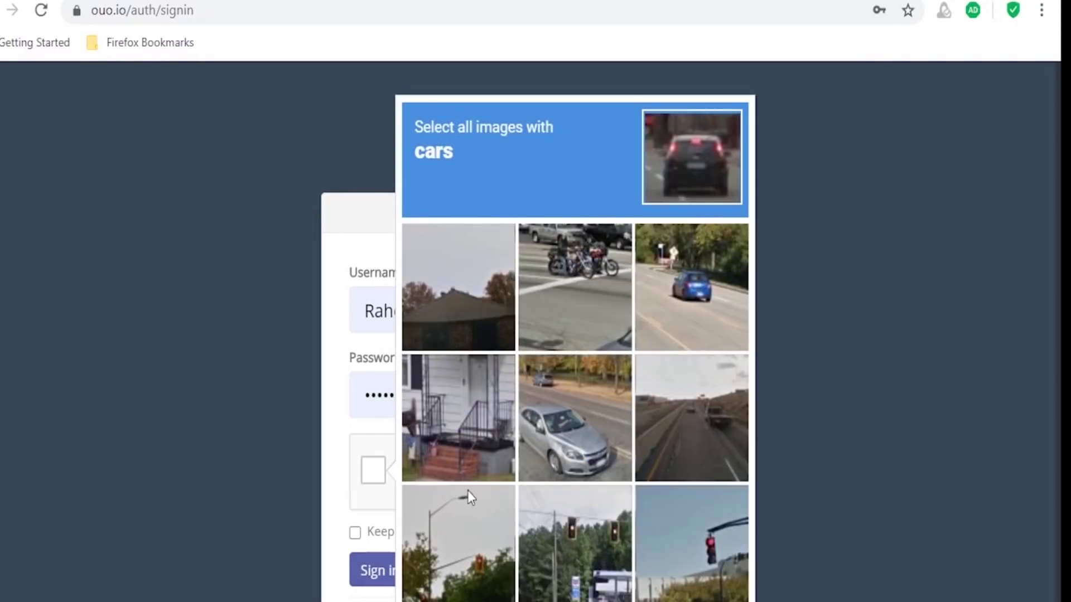
pyautogui.click(668, 296)
pyautogui.click(608, 395)
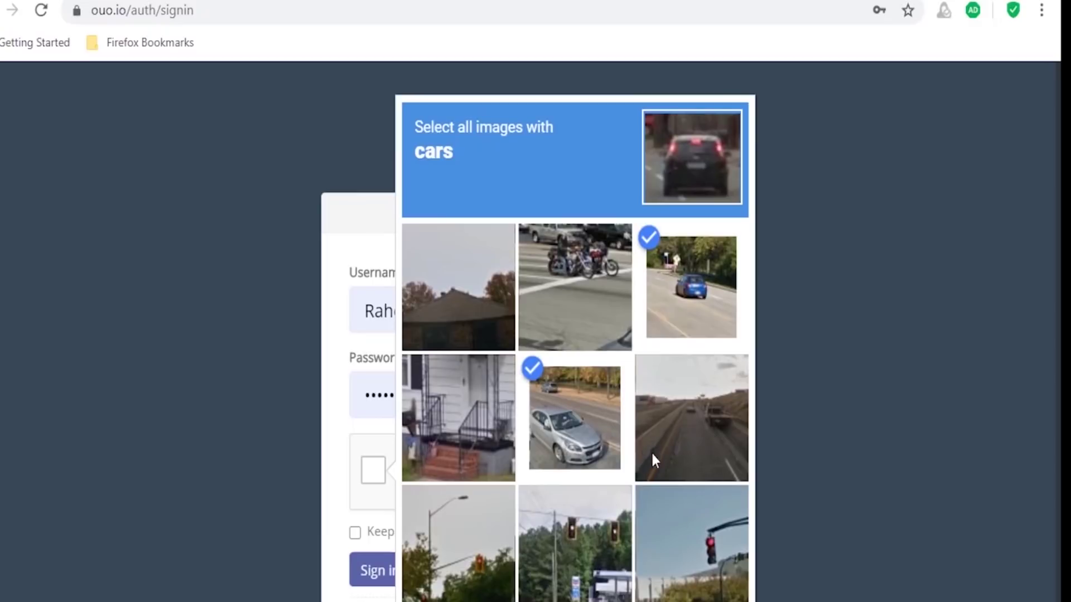
pyautogui.click(710, 471)
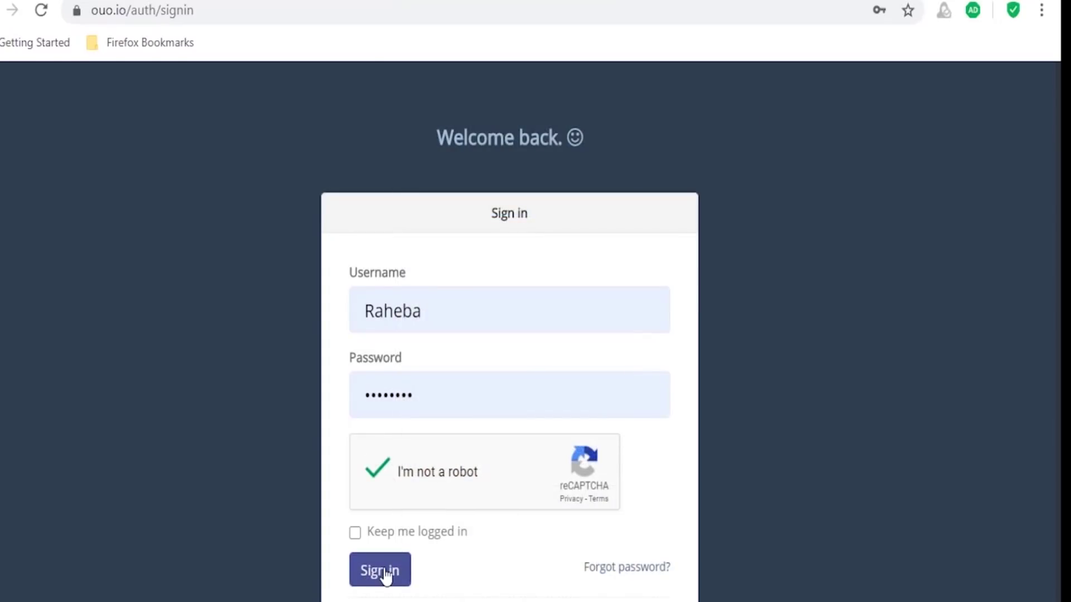
pyautogui.click(386, 575)
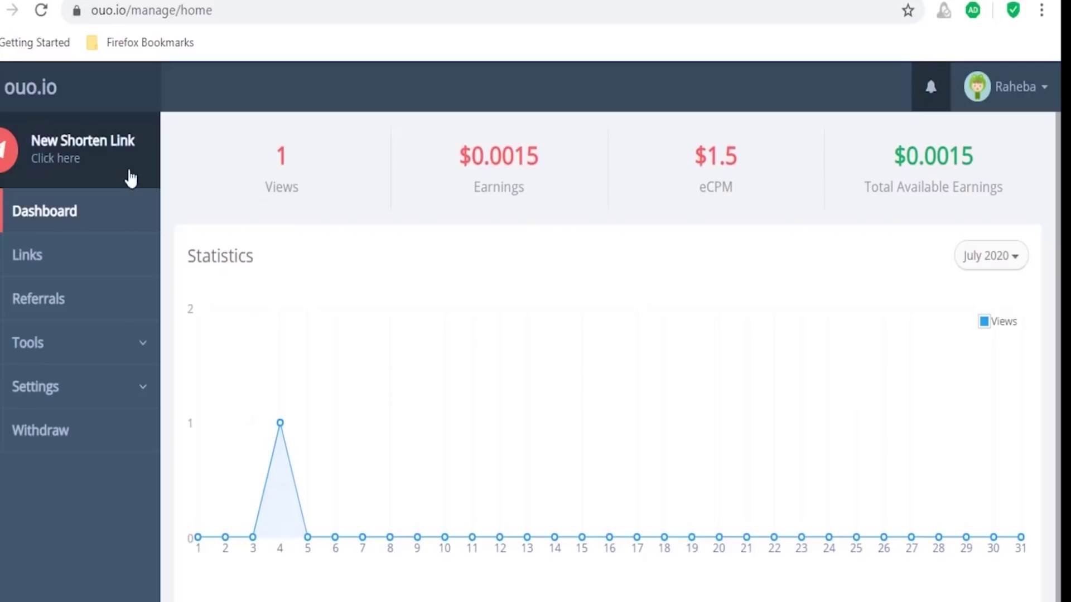
# Examine the Views figure on the ouo.io dashboard.
pyautogui.doubleClick(286, 185)
pyautogui.click(299, 182)
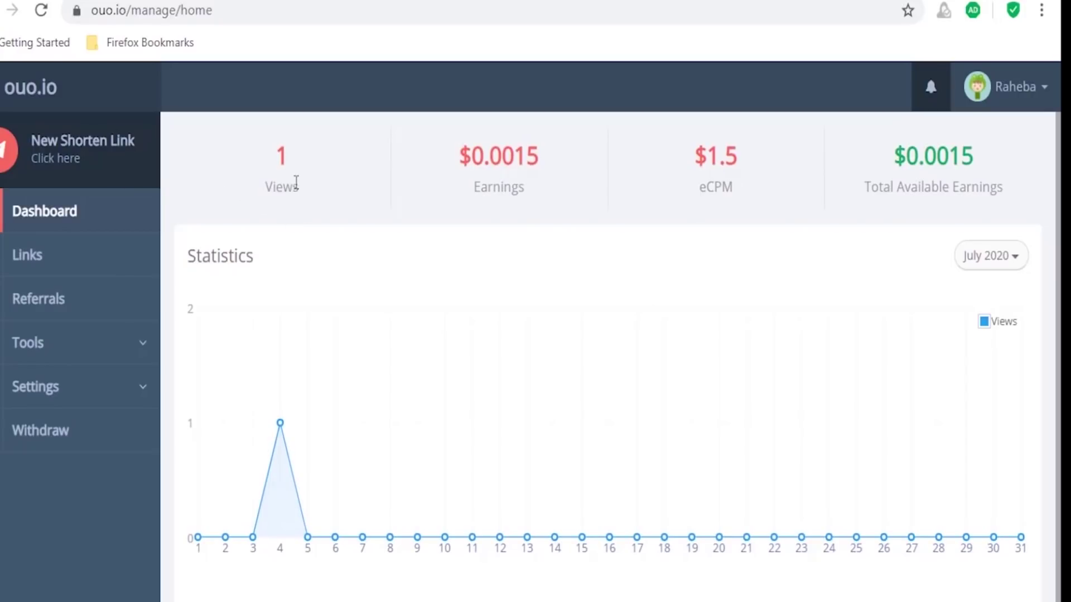
pyautogui.moveTo(265, 186); pyautogui.dragTo(282, 186)
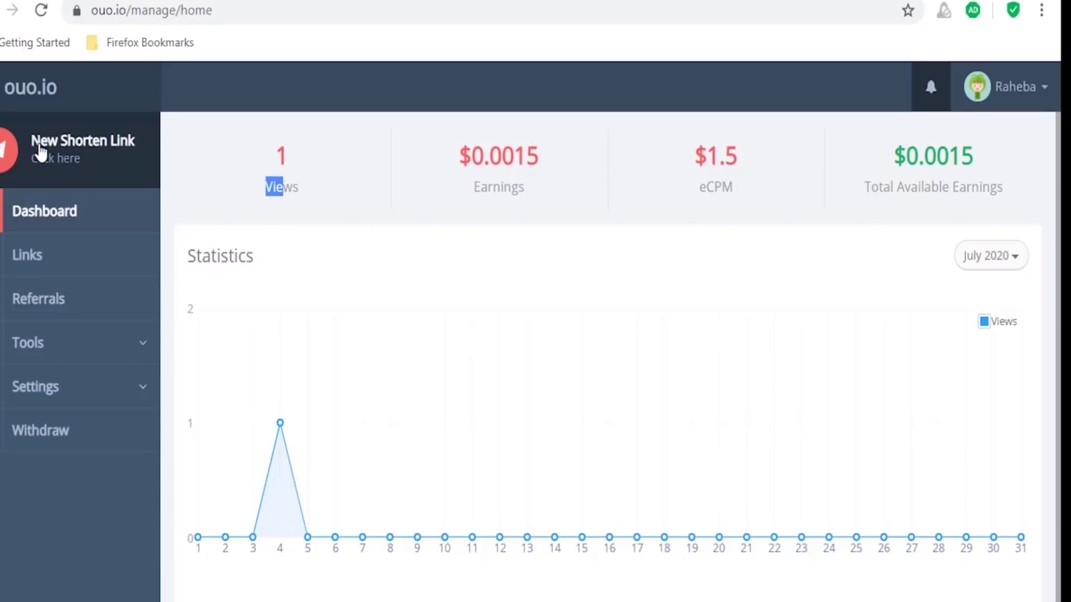
pyautogui.click(59, 160)
pyautogui.click(500, 215)
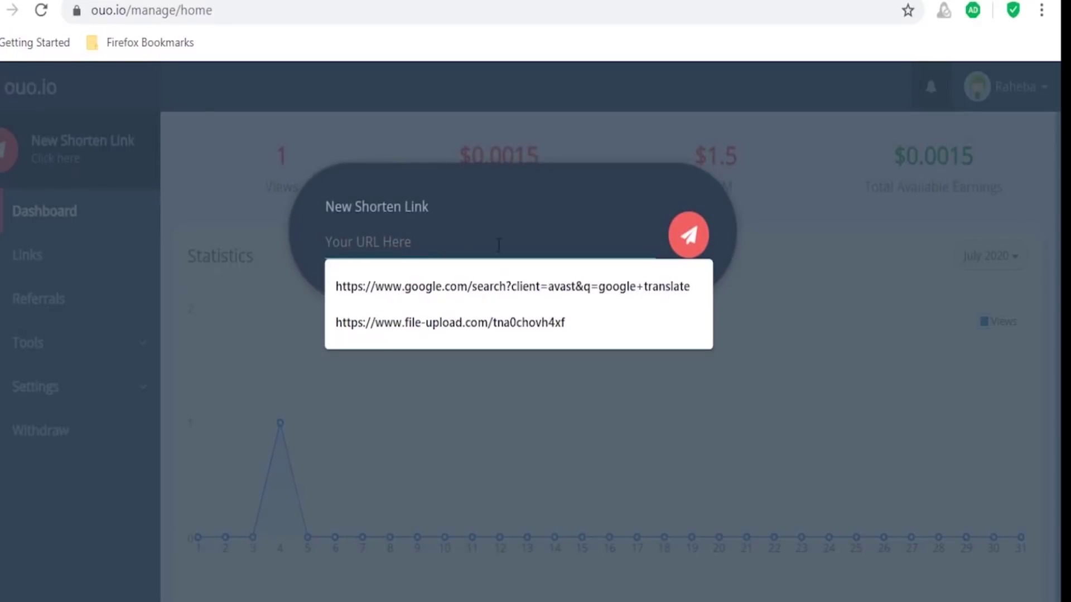
pyautogui.press('Escape')
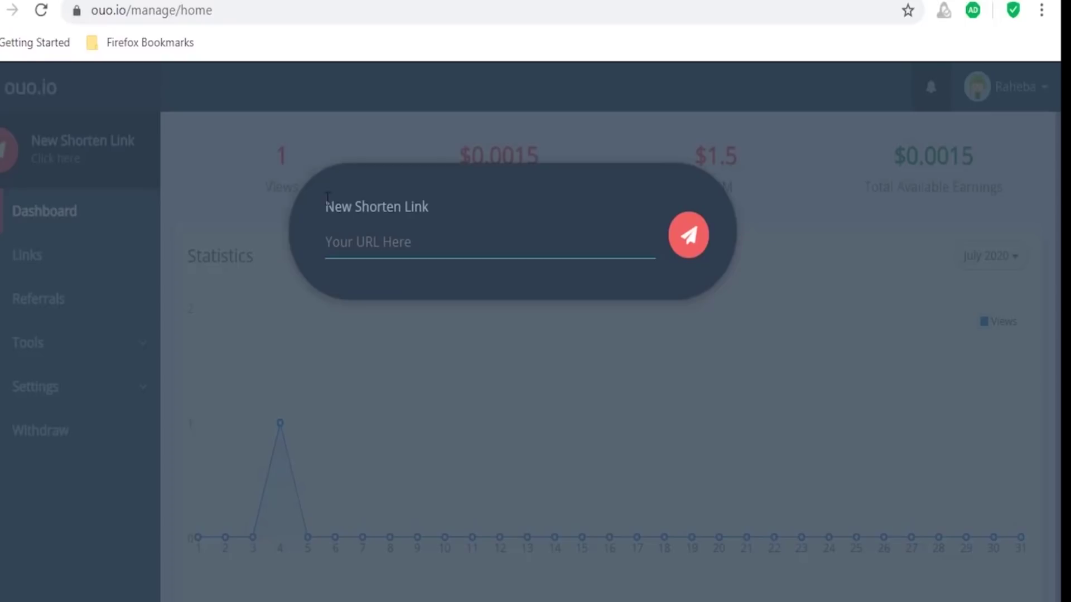
pyautogui.press('Escape')
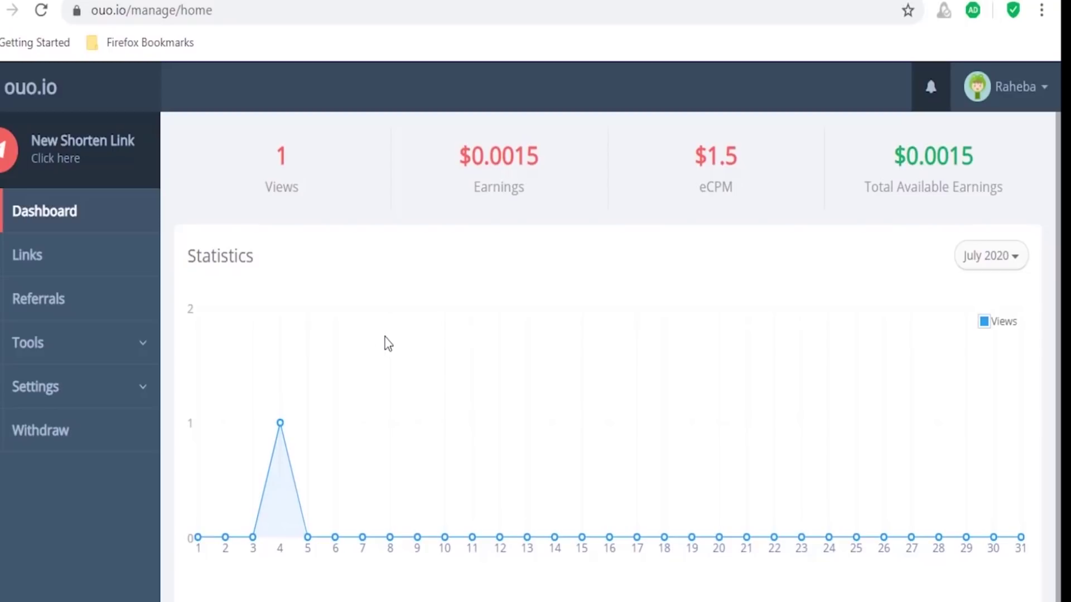
# Open the New Shorten Link form on the dashboard and load google.com in a new browser tab.
pyautogui.click(62, 162)
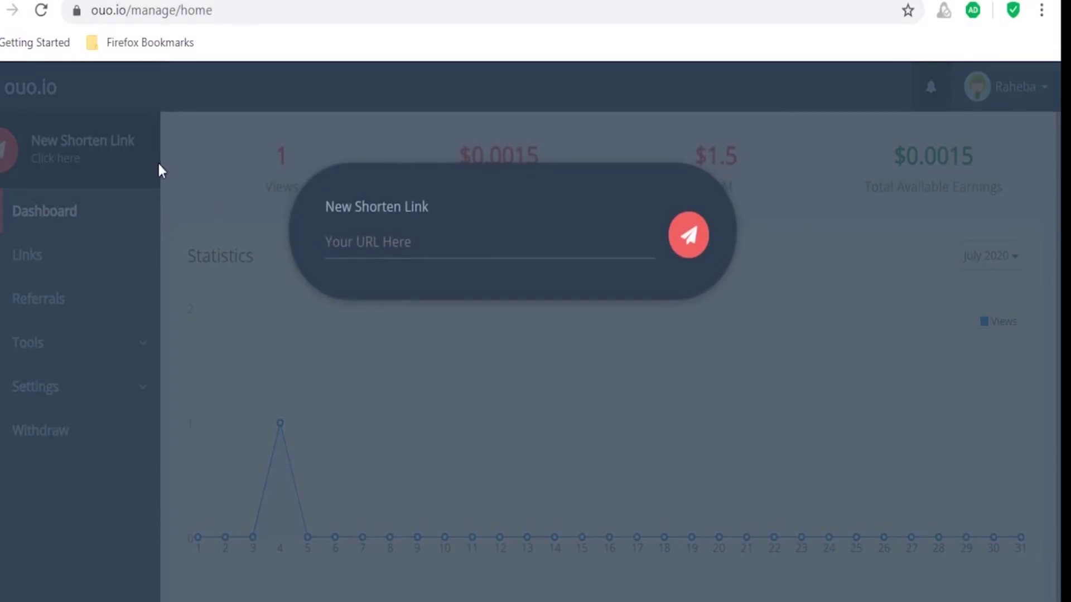
pyautogui.click(400, 248)
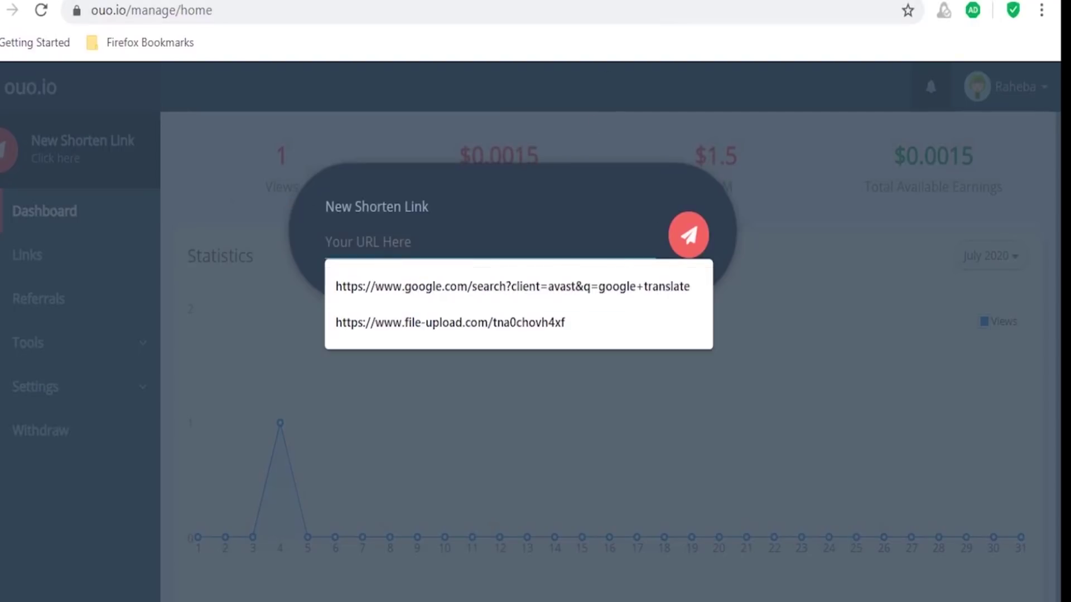
pyautogui.hotkey('ctrl', 't')
pyautogui.write('google.com')
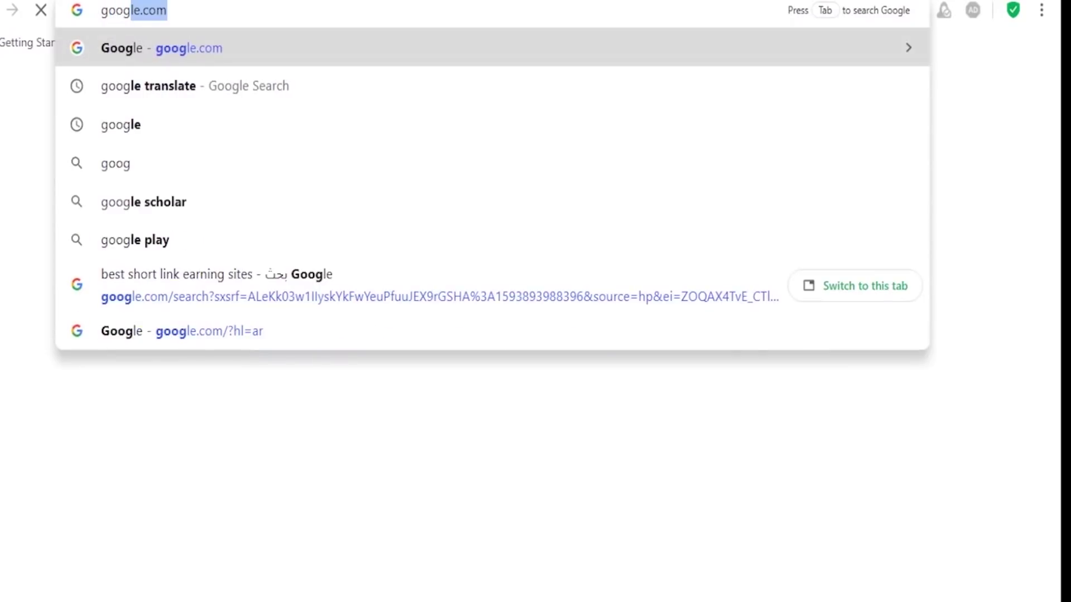
pyautogui.press('Return')
# Copy the address of the Google home page.
pyautogui.click(287, 14)
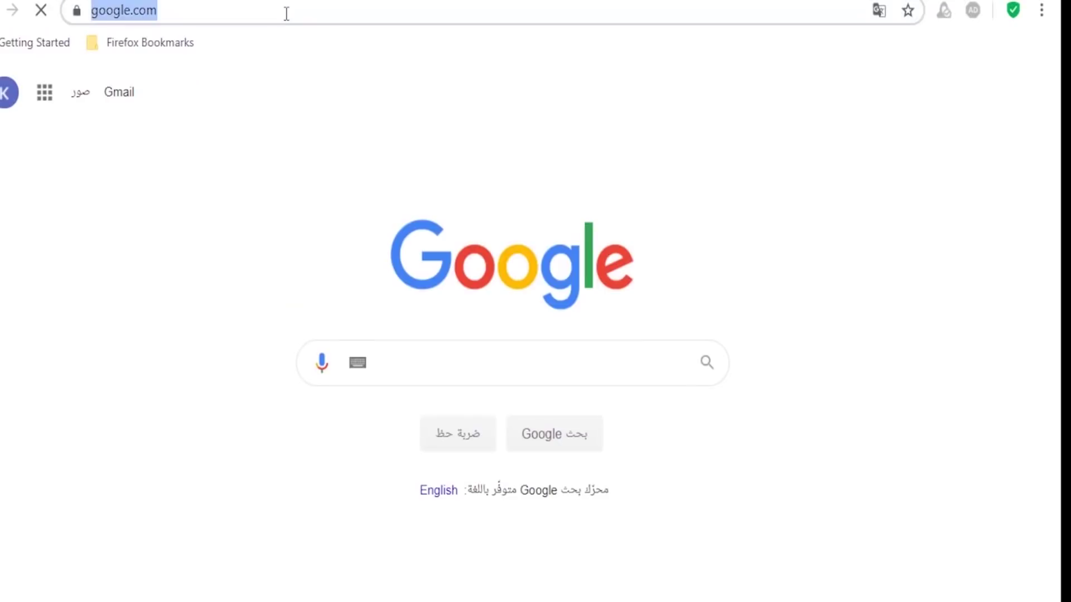
pyautogui.rightClick(146, 8)
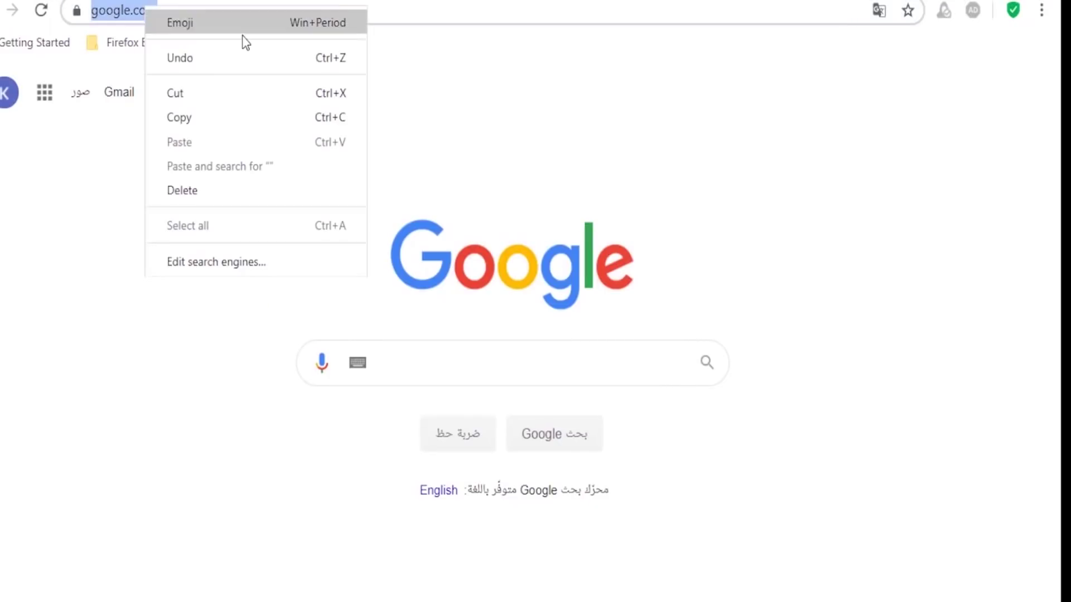
pyautogui.click(250, 119)
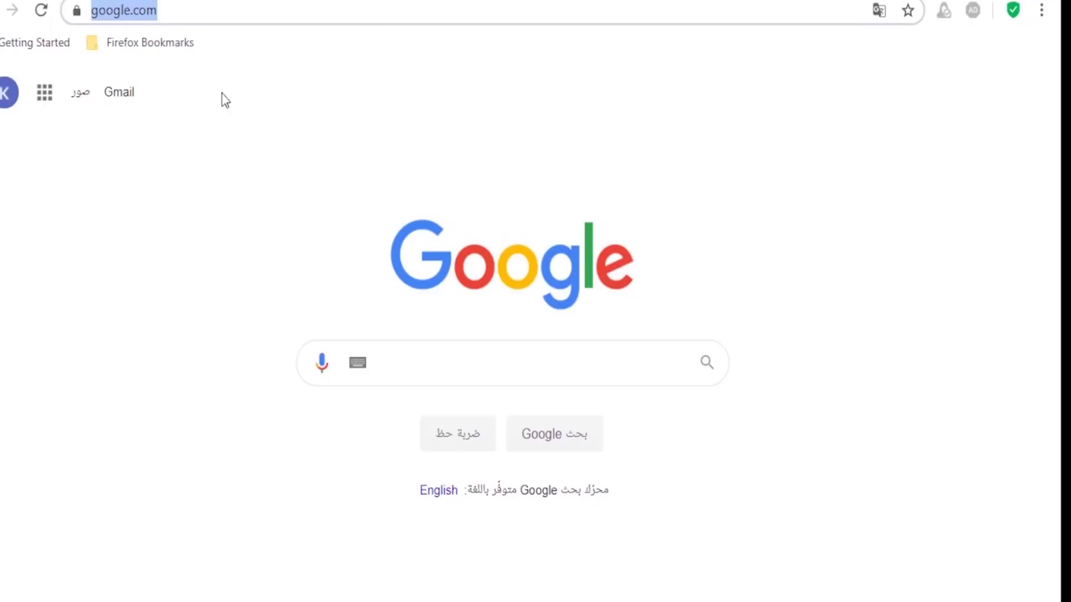
pyautogui.rightClick(139, 17)
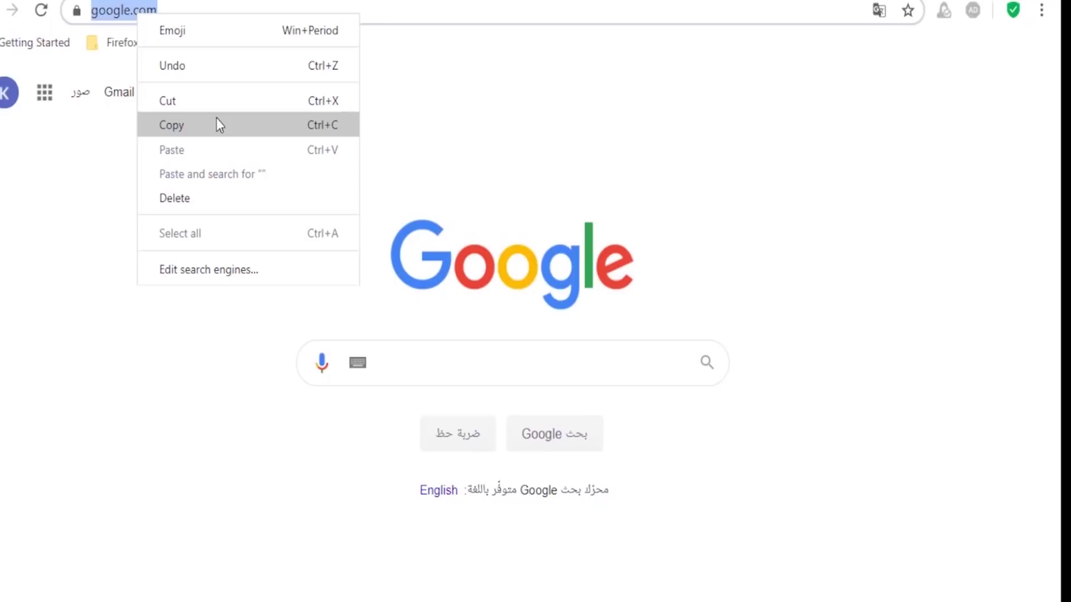
pyautogui.click(212, 126)
pyautogui.click(577, 1)
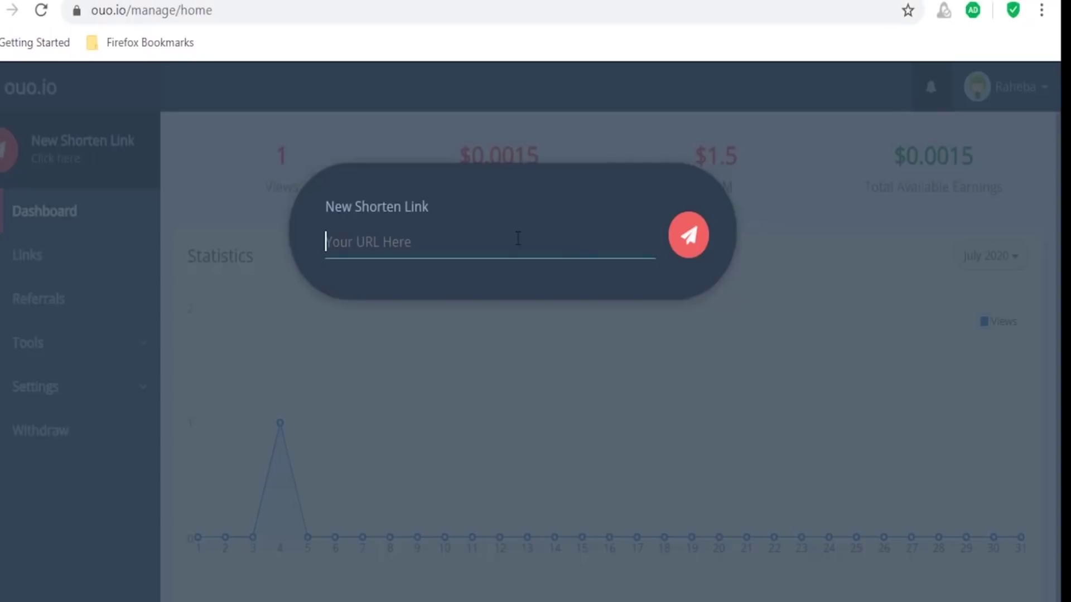
pyautogui.rightClick(516, 240)
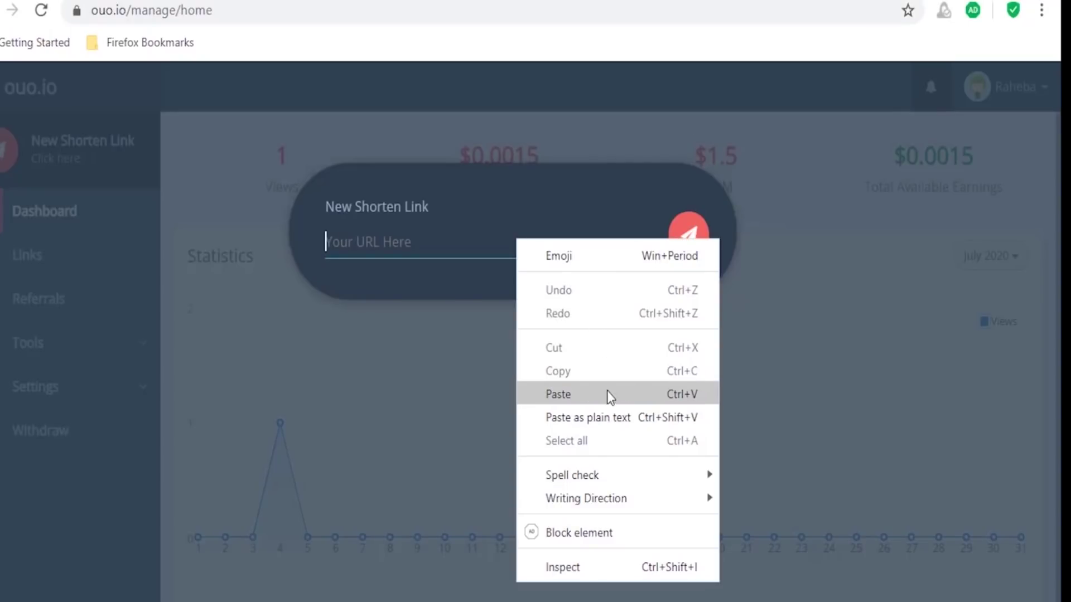
pyautogui.click(444, 239)
pyautogui.hotkey('ctrl', 'v')
pyautogui.hotkey('ctrl', 'a')
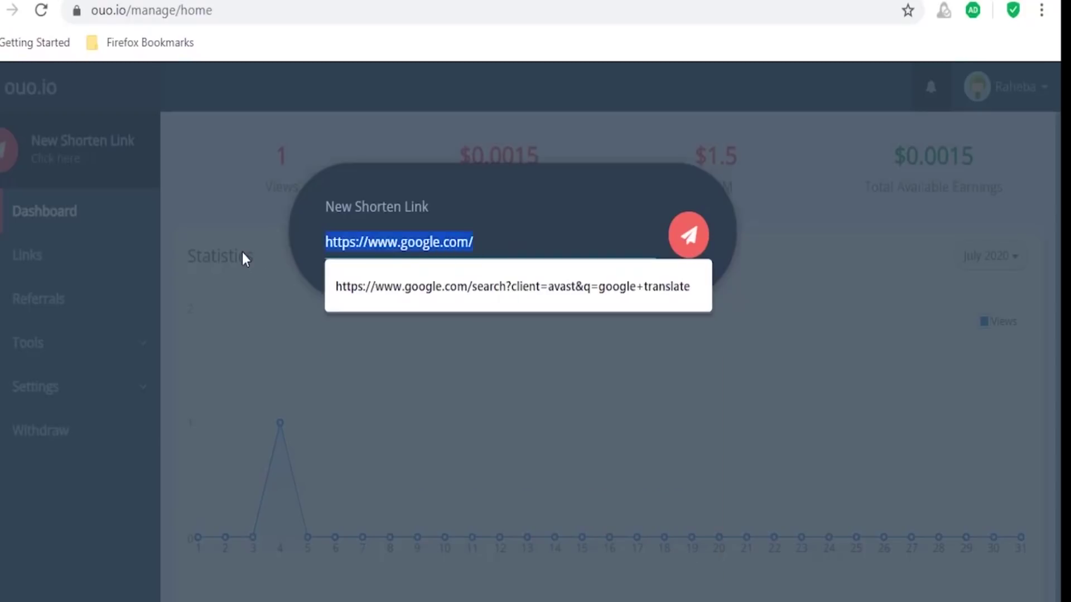
pyautogui.press('Return')
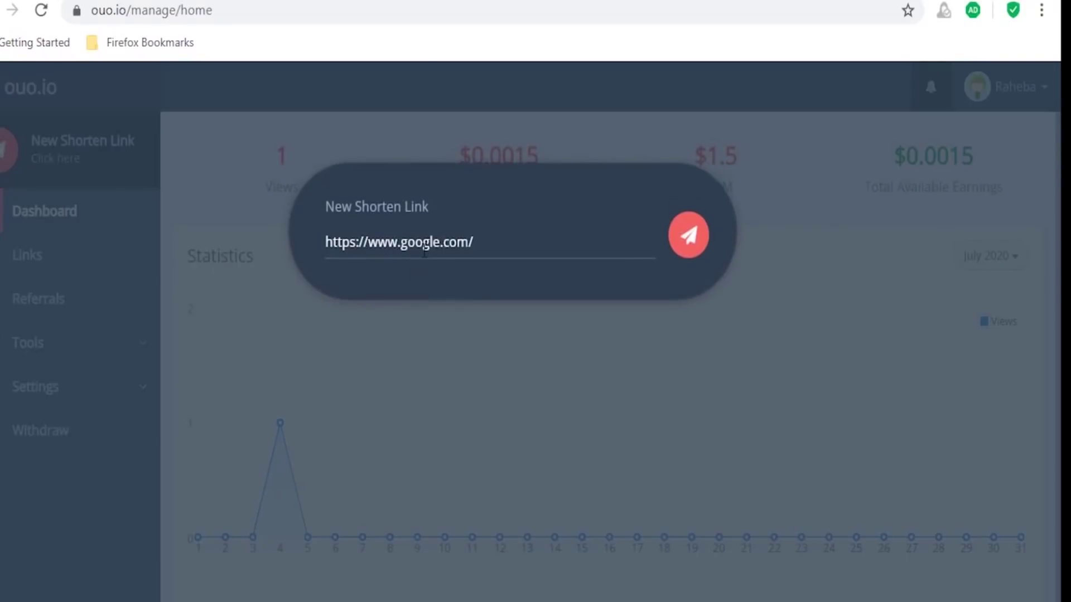
pyautogui.click(690, 246)
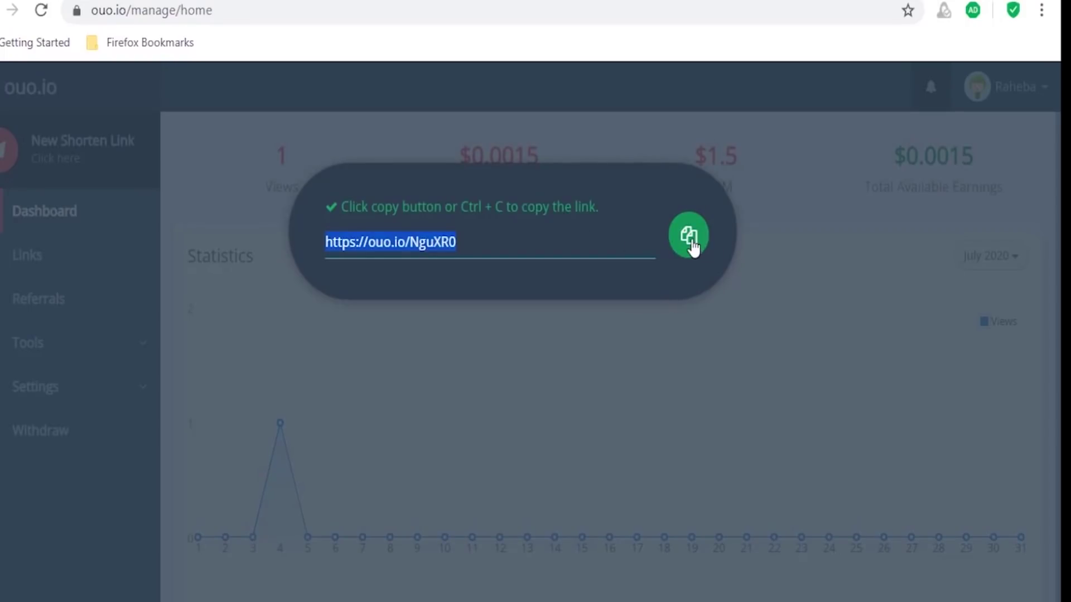
pyautogui.click(690, 244)
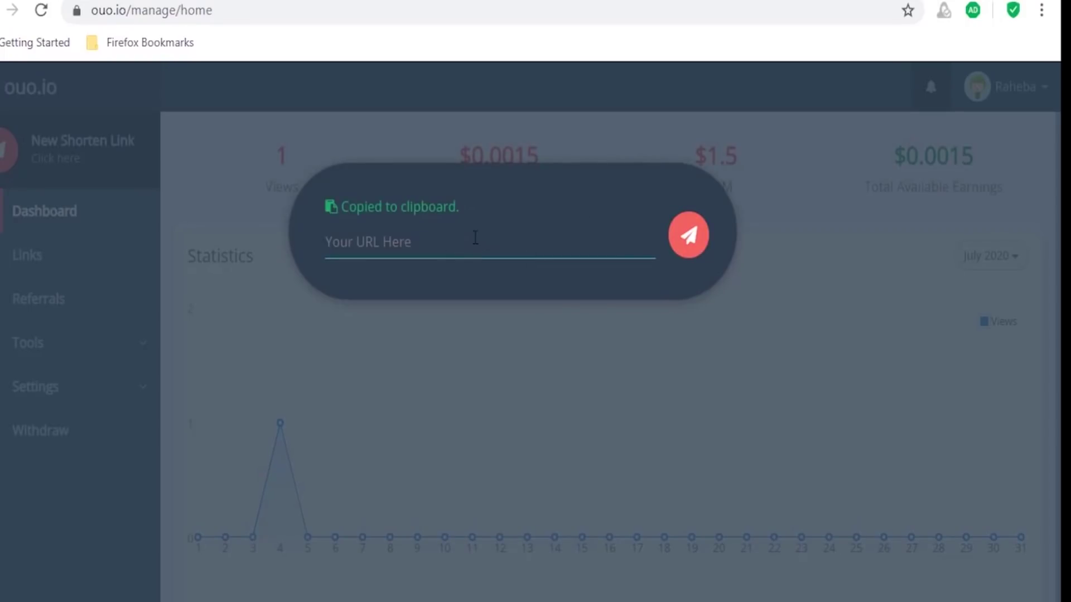
# Shorten the copied ouo.io short link once more and copy the resulting link.
pyautogui.hotkey('ctrl', 'v')
pyautogui.click(690, 246)
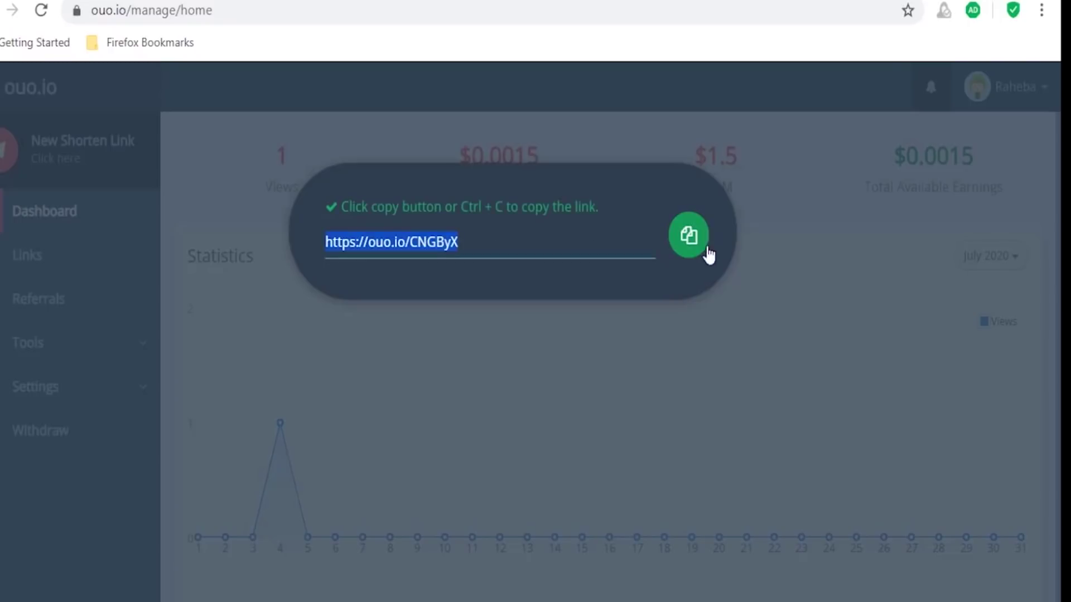
pyautogui.click(689, 248)
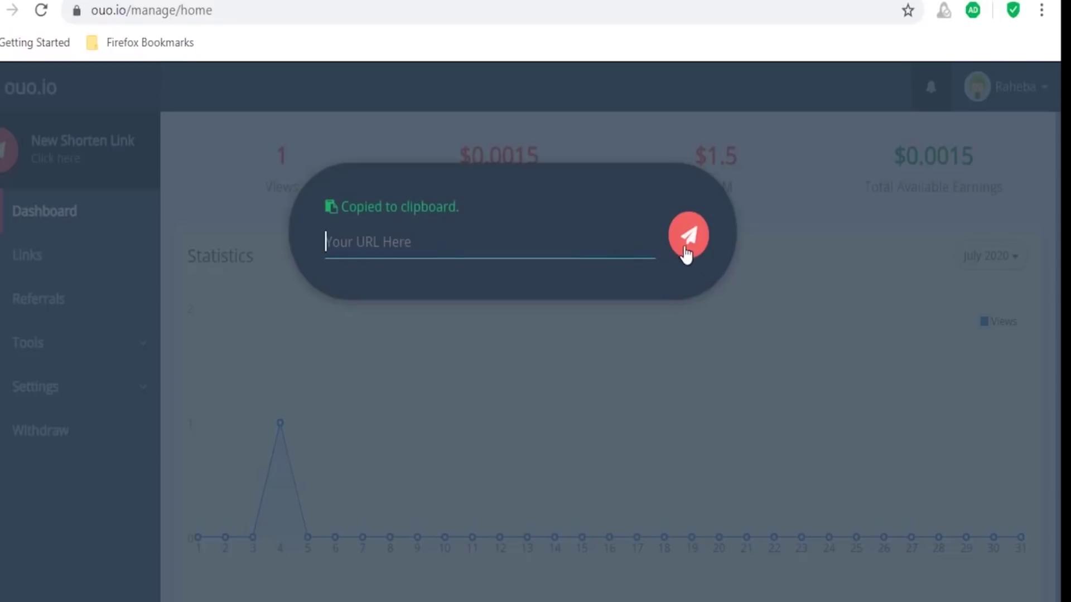
pyautogui.click(433, 160)
pyautogui.click(62, 164)
pyautogui.click(485, 240)
pyautogui.hotkey('ctrl', 'v')
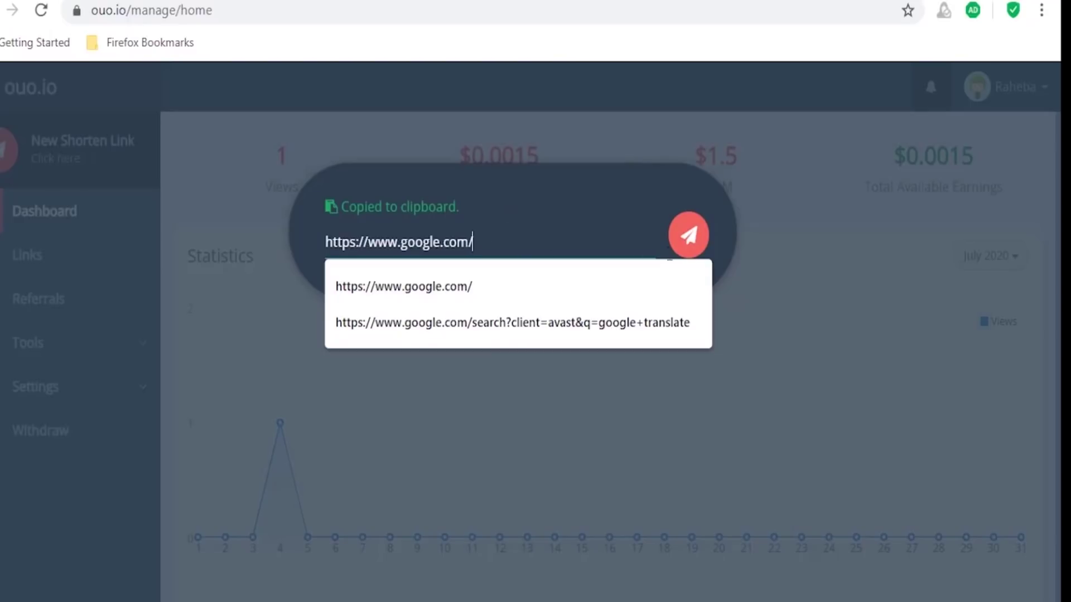
pyautogui.click(688, 256)
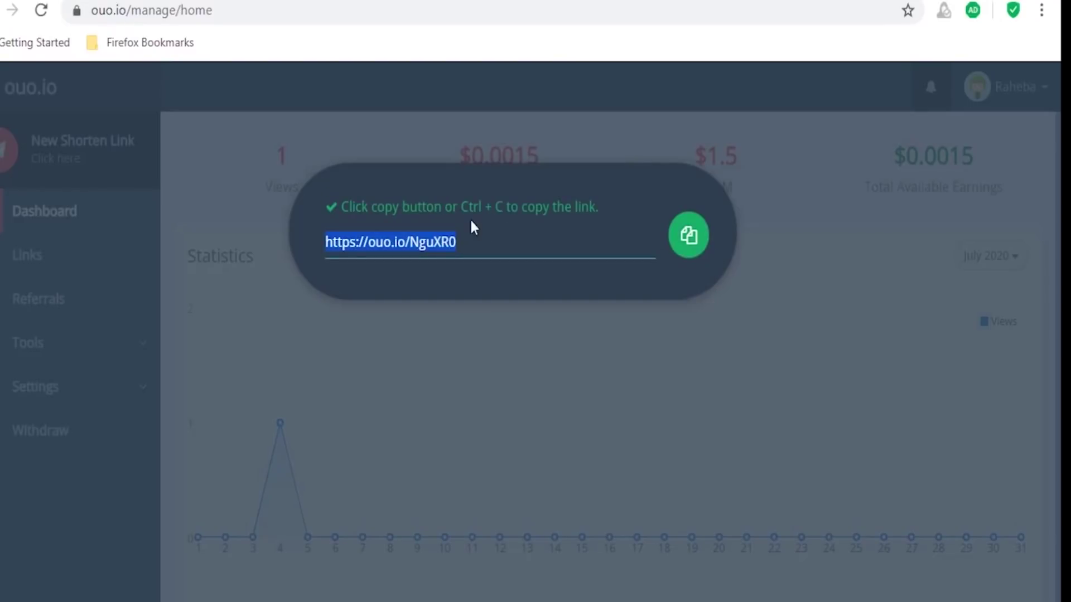
pyautogui.click(457, 233)
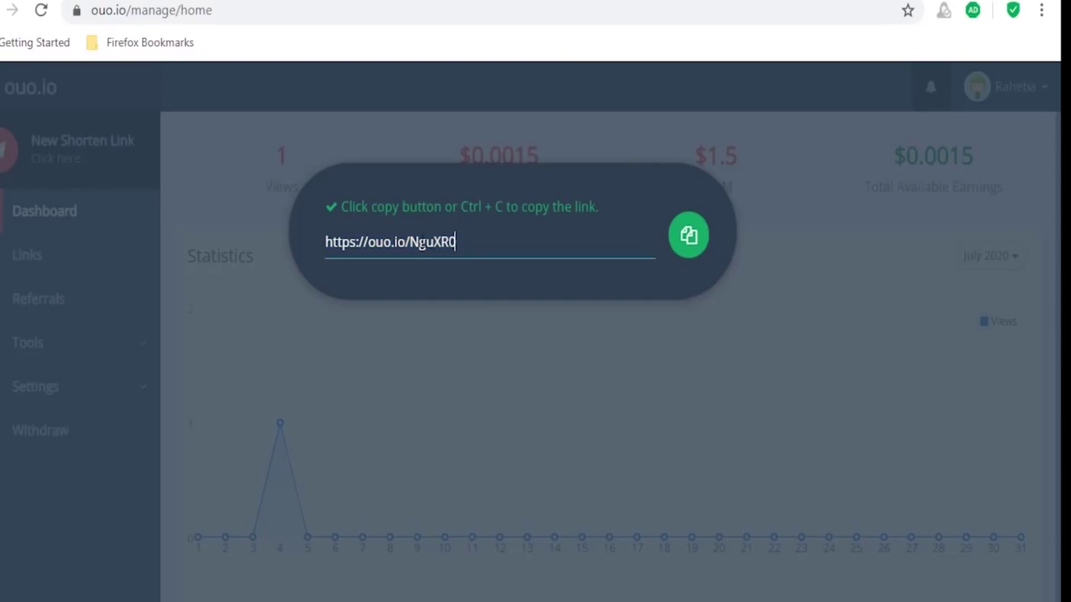
pyautogui.rightClick(434, 241)
pyautogui.click(487, 305)
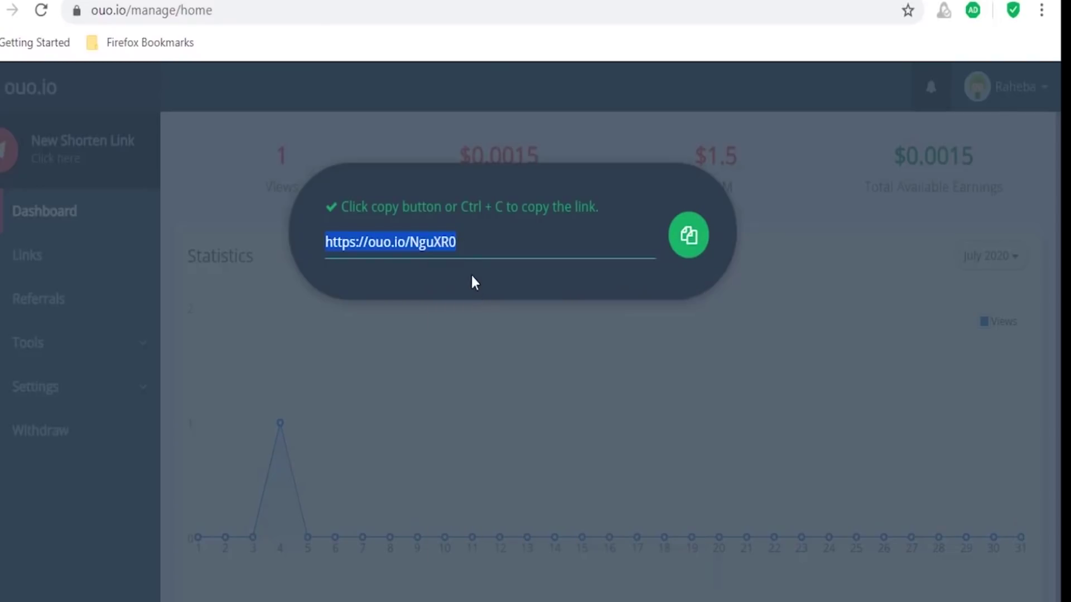
pyautogui.click(472, 252)
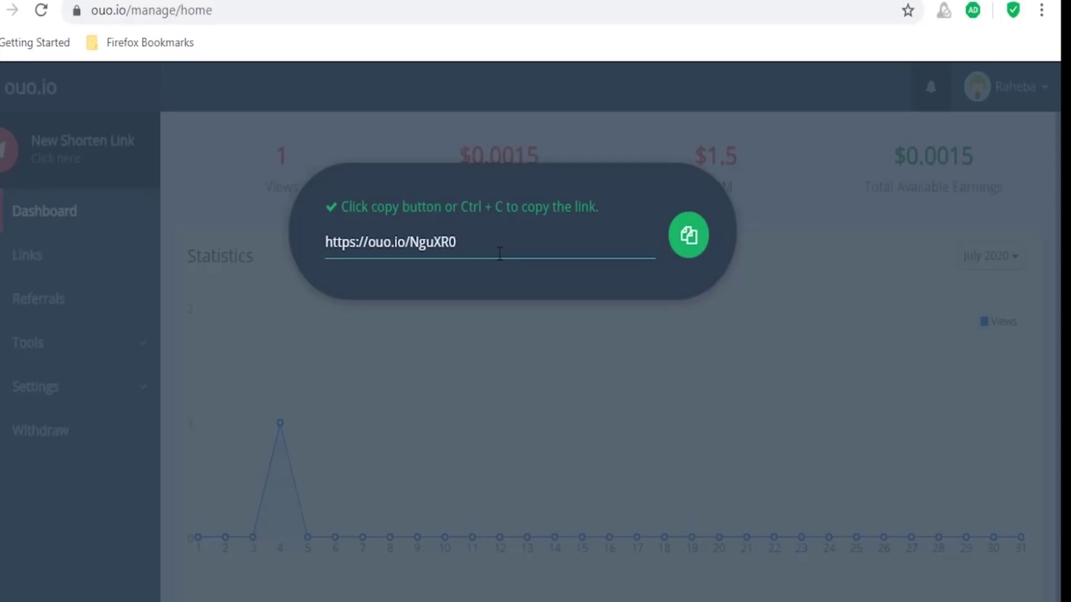
pyautogui.click(687, 245)
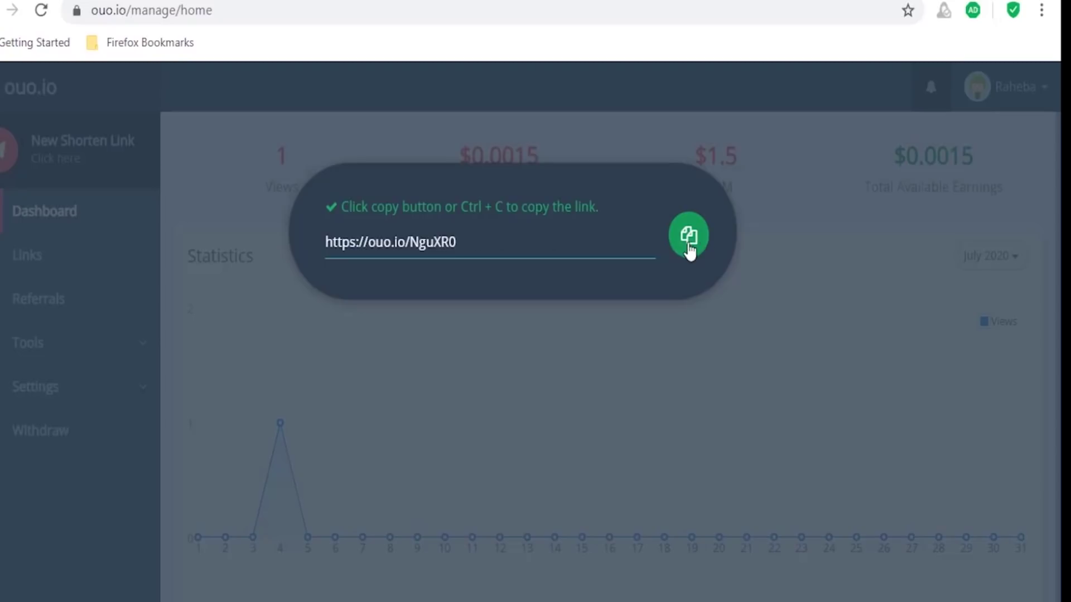
pyautogui.tripleClick(489, 250)
pyautogui.hotkey('ctrl', 'c')
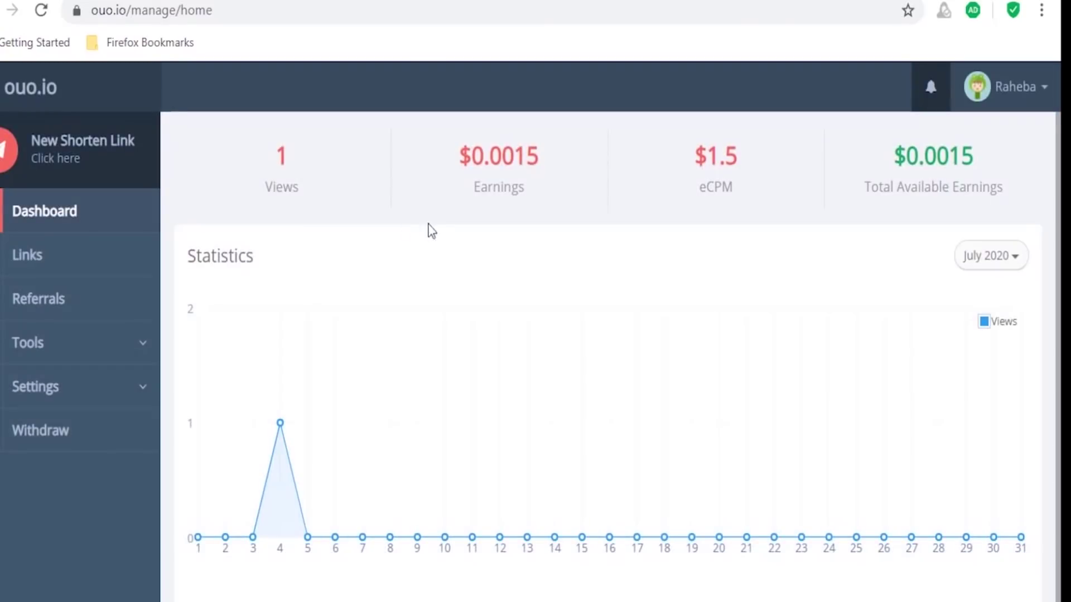
pyautogui.click(113, 155)
pyautogui.moveTo(418, 242); pyautogui.dragTo(388, 239)
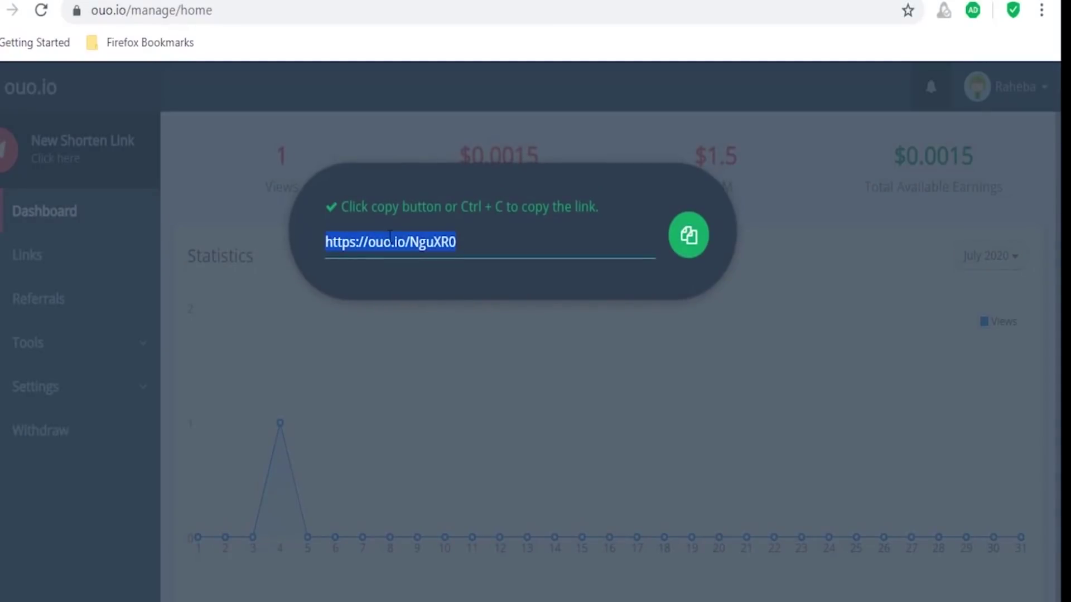
pyautogui.rightClick(388, 237)
pyautogui.click(539, 235)
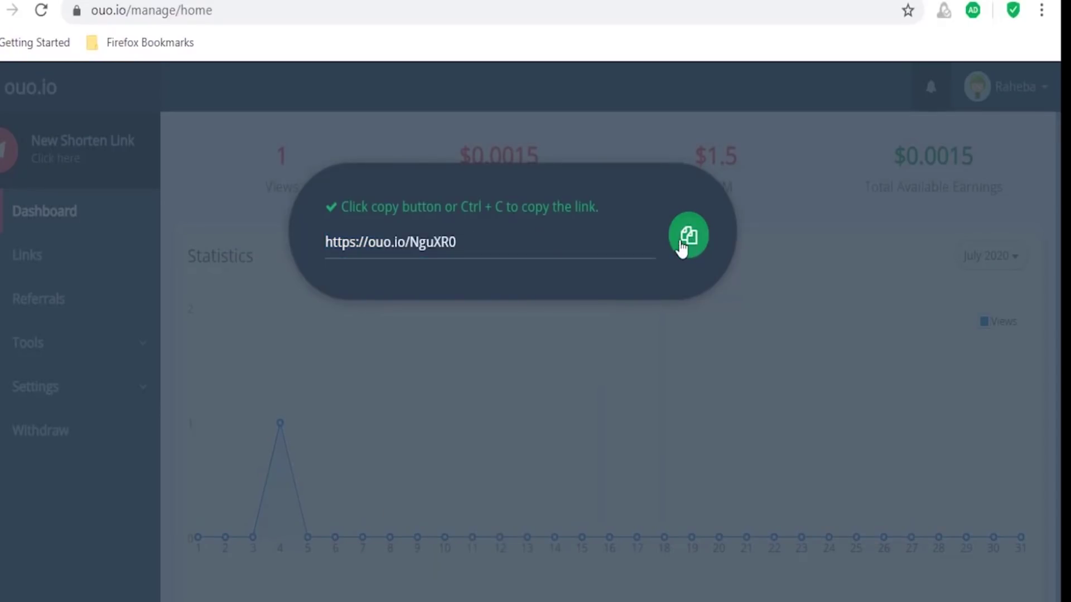
pyautogui.click(690, 241)
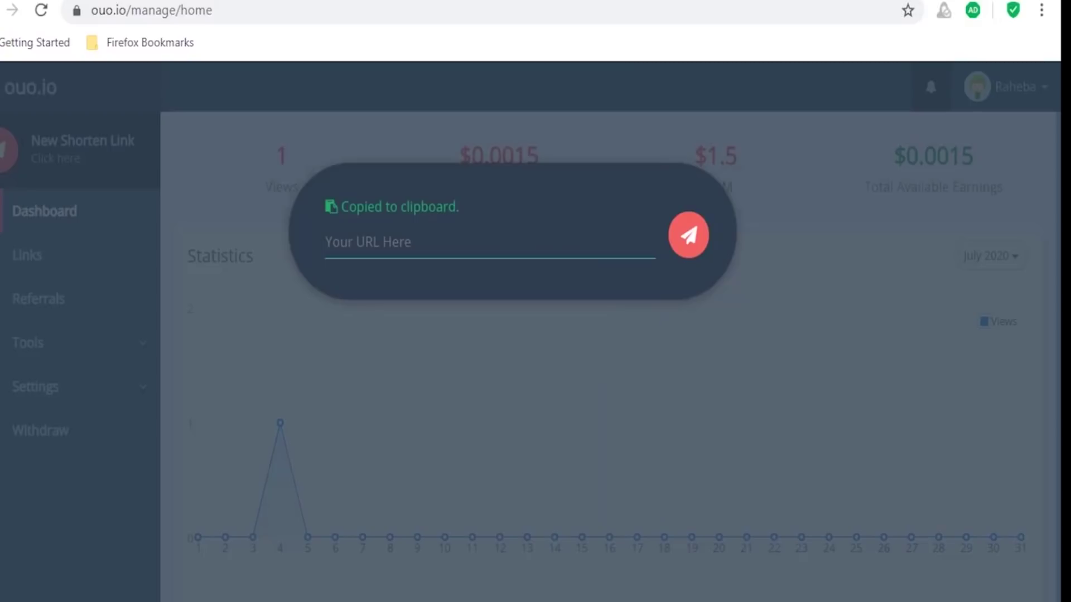
# Open the copied short link ouo.io/NguXR0 in a new browser tab.
pyautogui.click(562, 1)
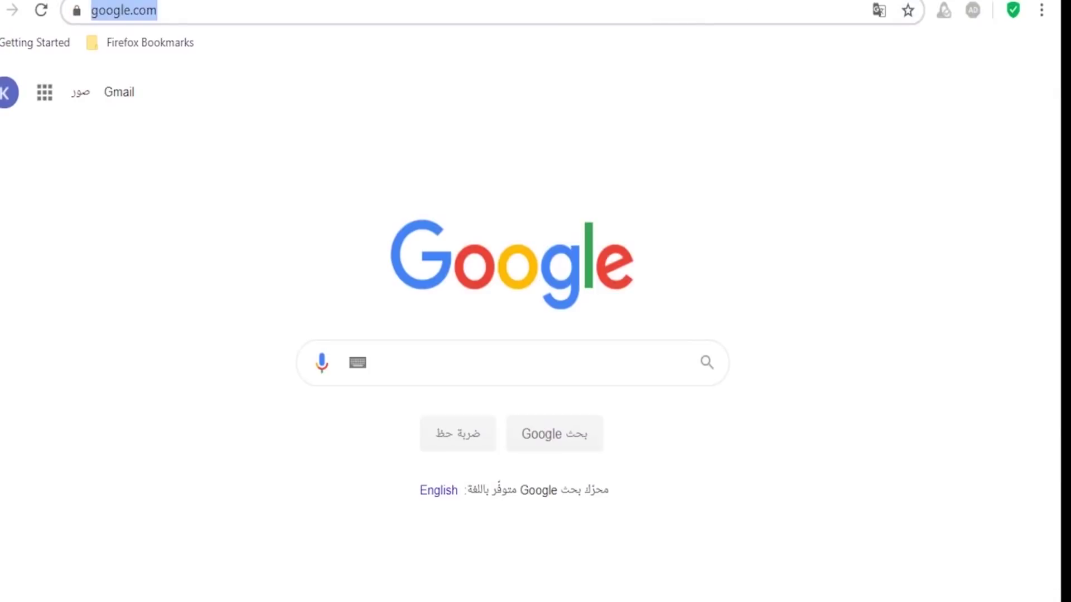
pyautogui.click(425, 363)
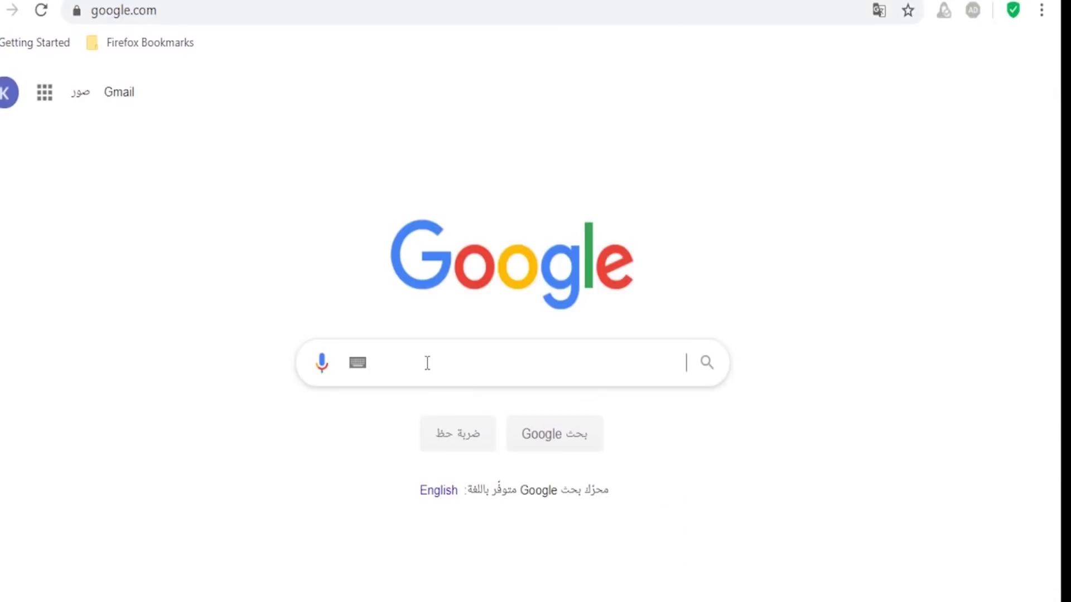
pyautogui.click(694, 282)
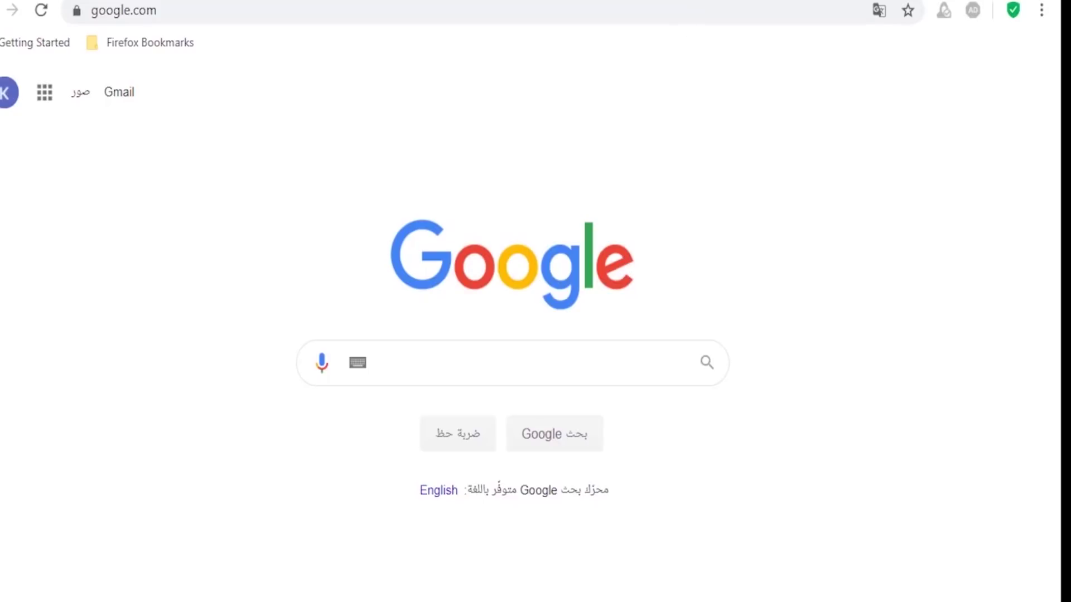
pyautogui.hotkey('ctrl', 't')
pyautogui.hotkey('ctrl', 'v')
pyautogui.press('Return')
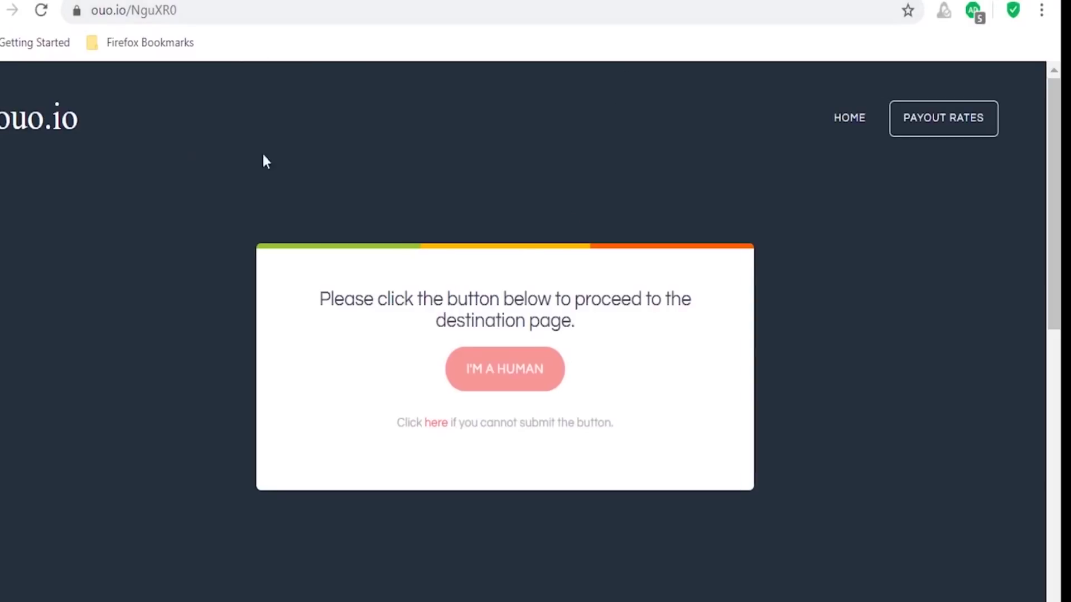
# Pass the human check on the short link's landing page.
pyautogui.scroll(-5, 568, 245)
pyautogui.scroll(4, 580, 285)
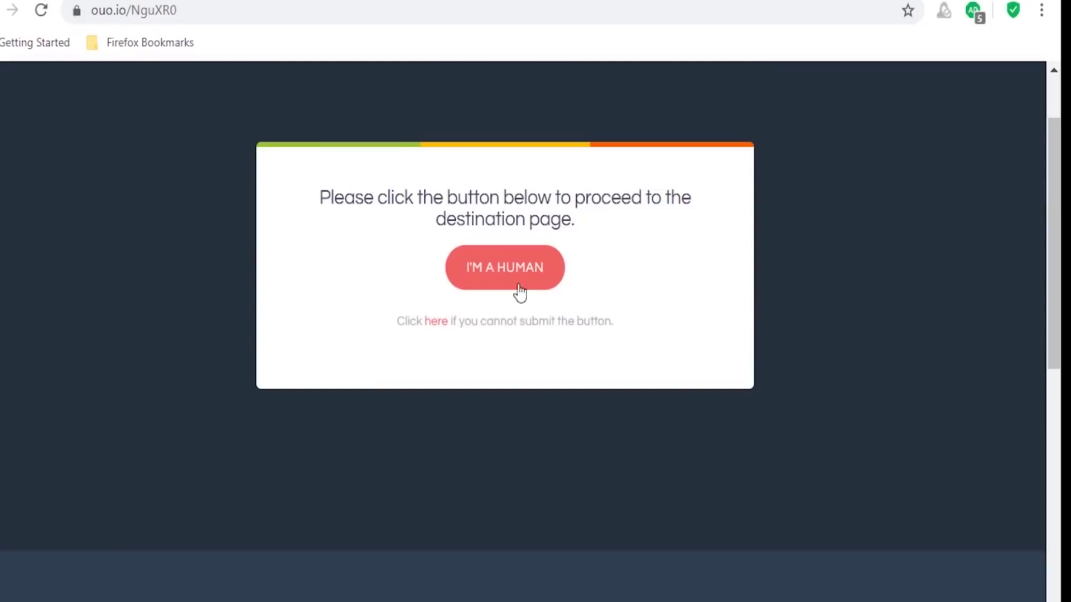
pyautogui.click(517, 279)
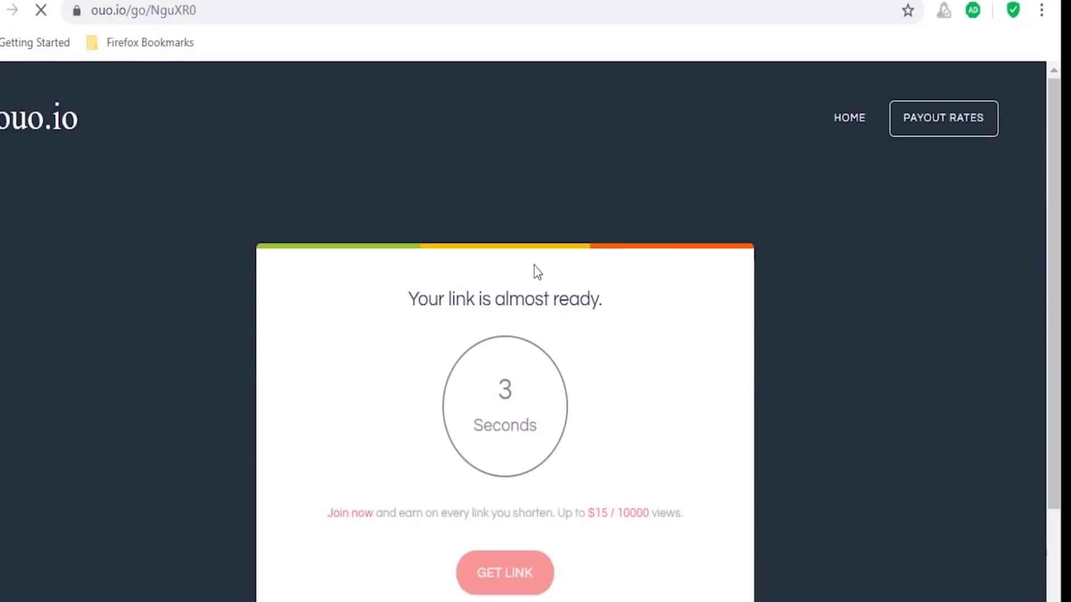
# Wait for the link countdown to finish and proceed to the destination page.
pyautogui.scroll(-2, 602, 444)
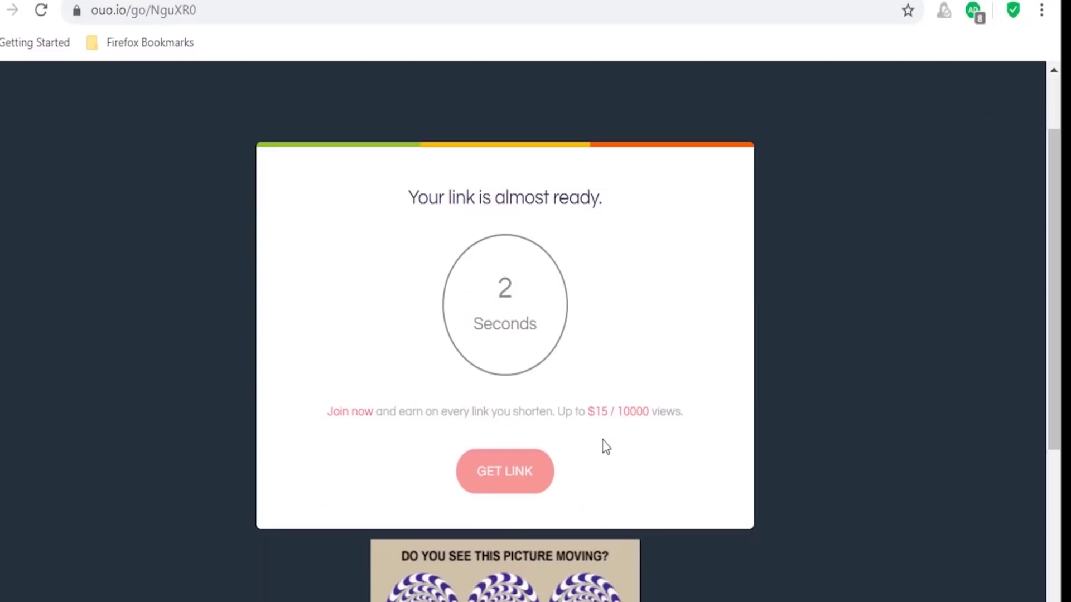
pyautogui.scroll(2, 597, 447)
pyautogui.scroll(-6, 585, 448)
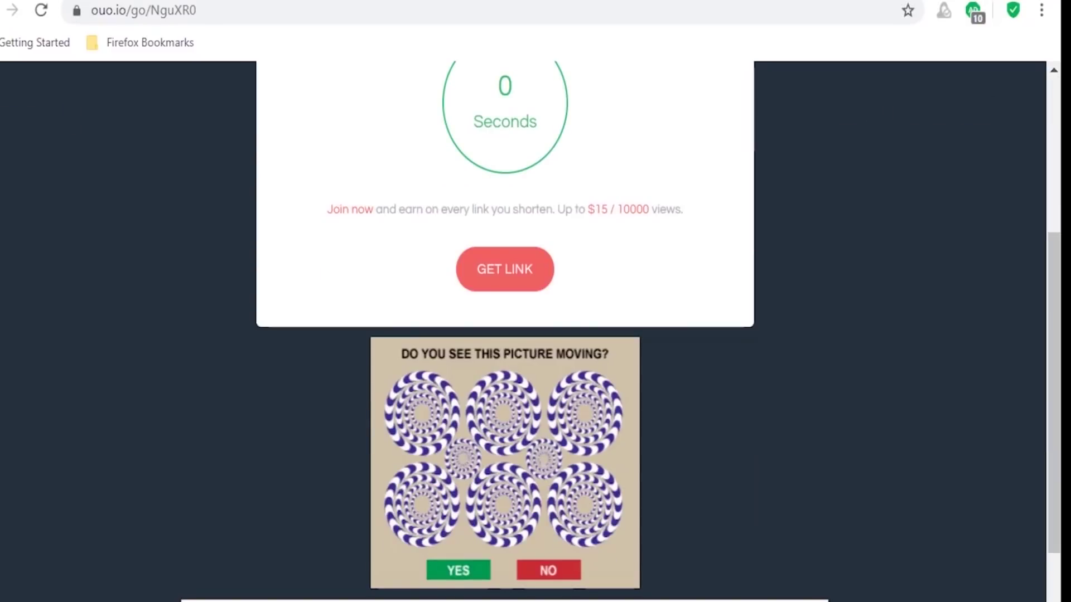
pyautogui.scroll(2, 608, 438)
pyautogui.scroll(2, 416, 333)
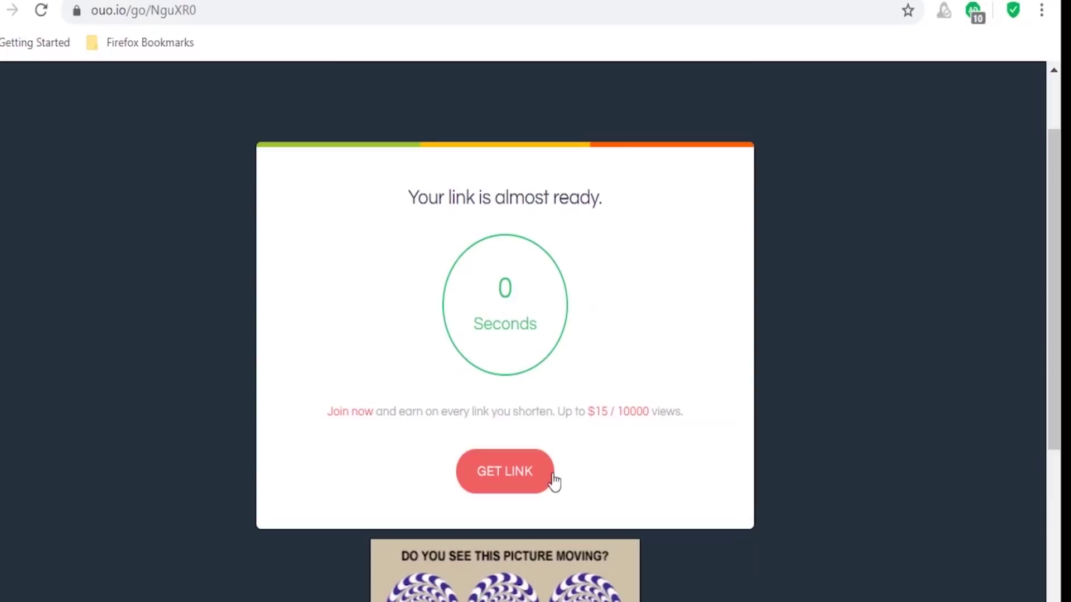
pyautogui.scroll(-2, 558, 473)
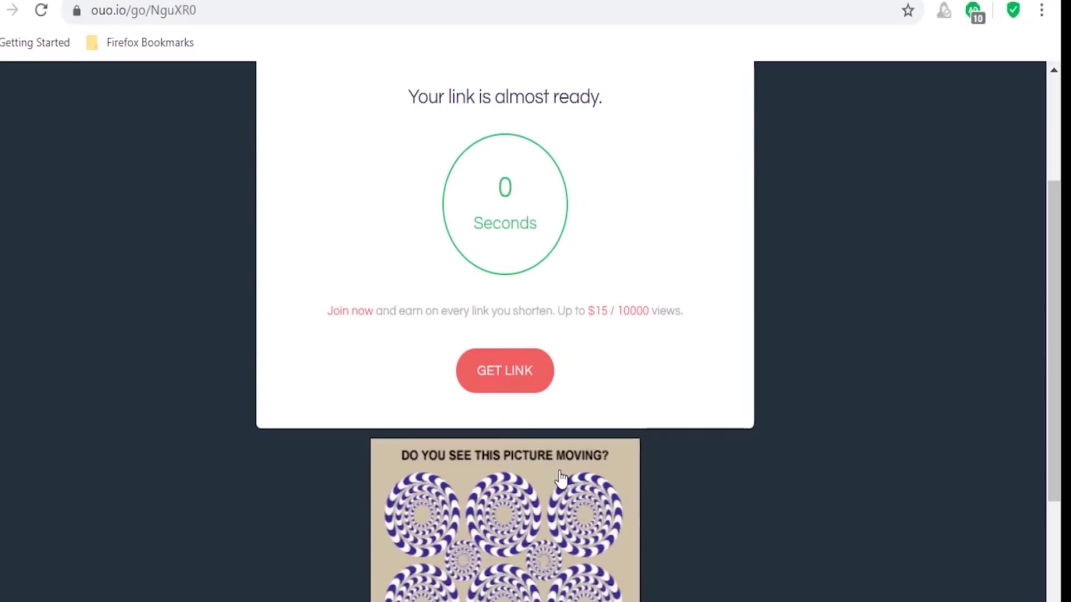
pyautogui.scroll(2, 561, 478)
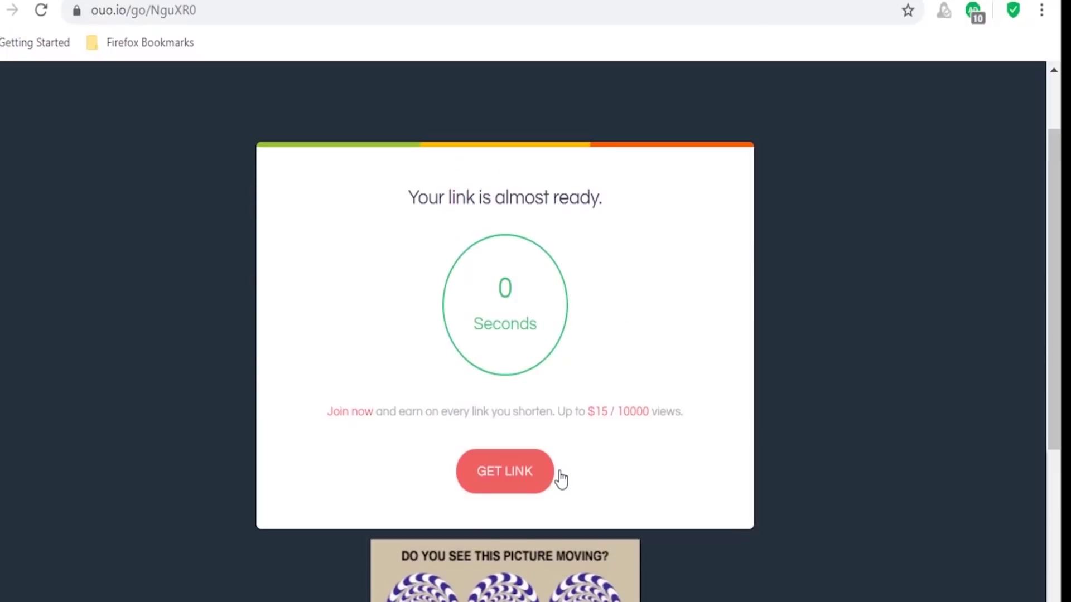
pyautogui.click(521, 482)
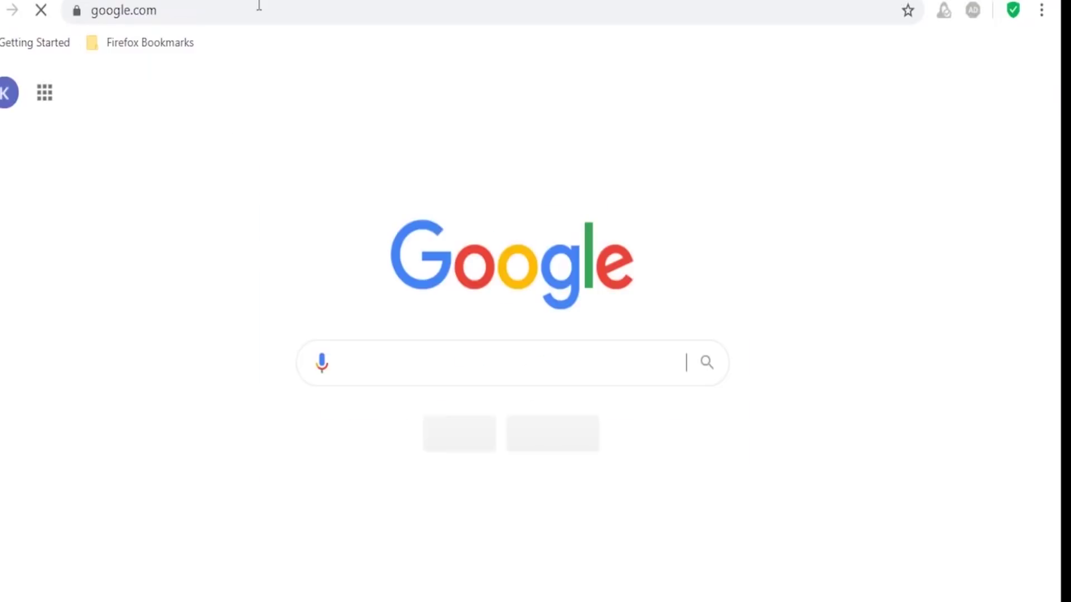
# Return to the ouo.io dashboard, leave the link form and open the Withdraw page.
pyautogui.click(324, 10)
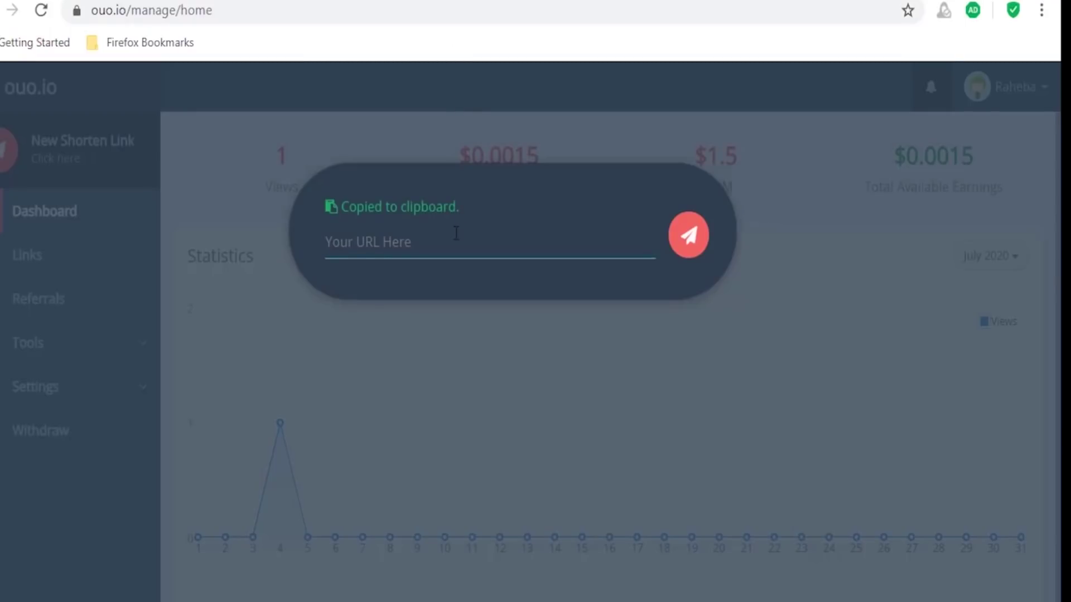
pyautogui.click(456, 235)
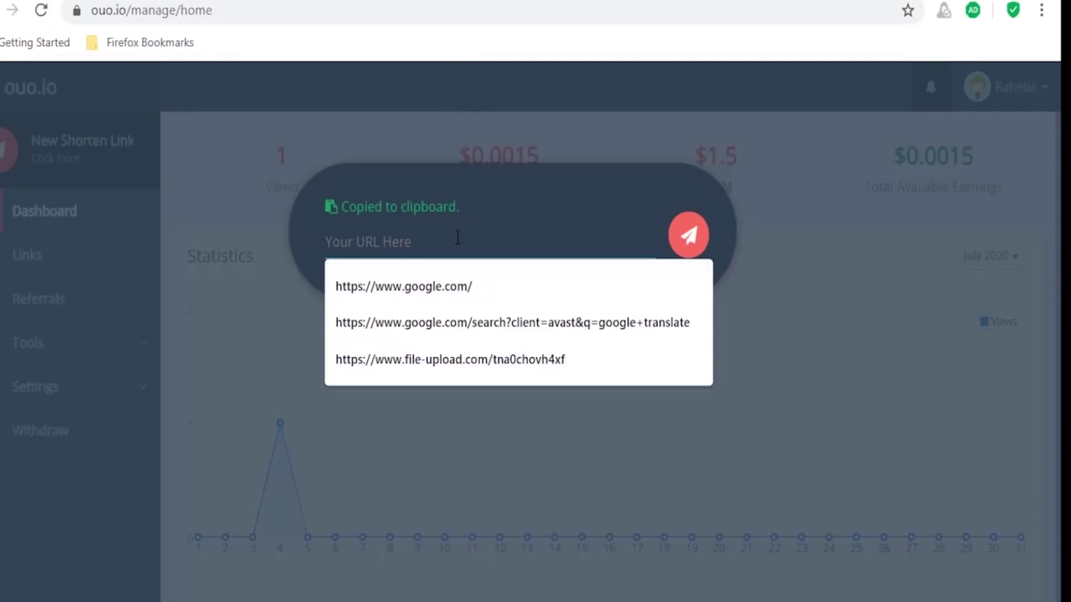
pyautogui.click(328, 123)
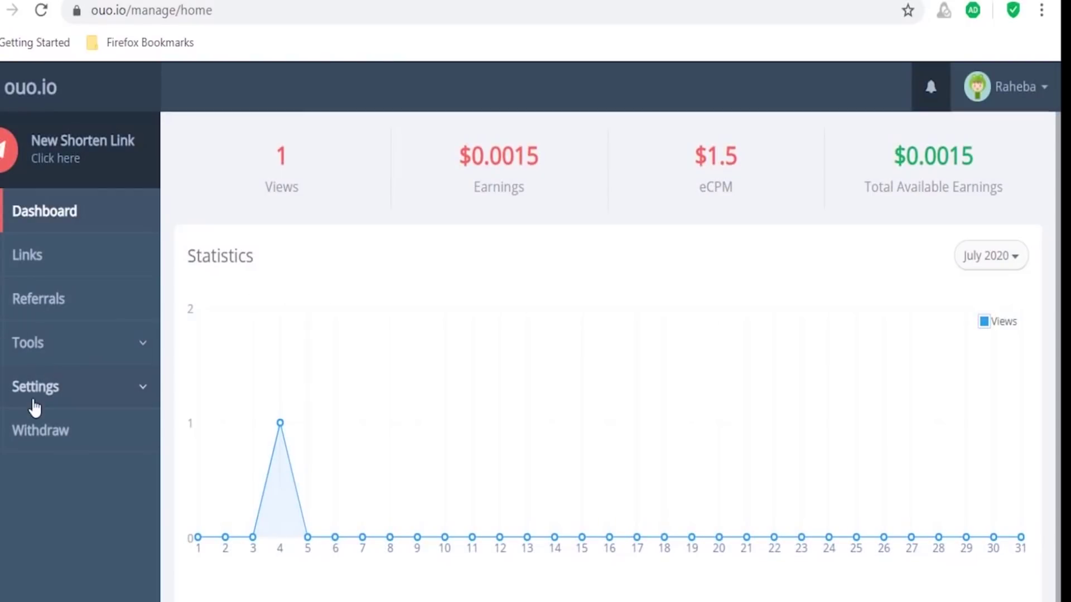
pyautogui.click(61, 432)
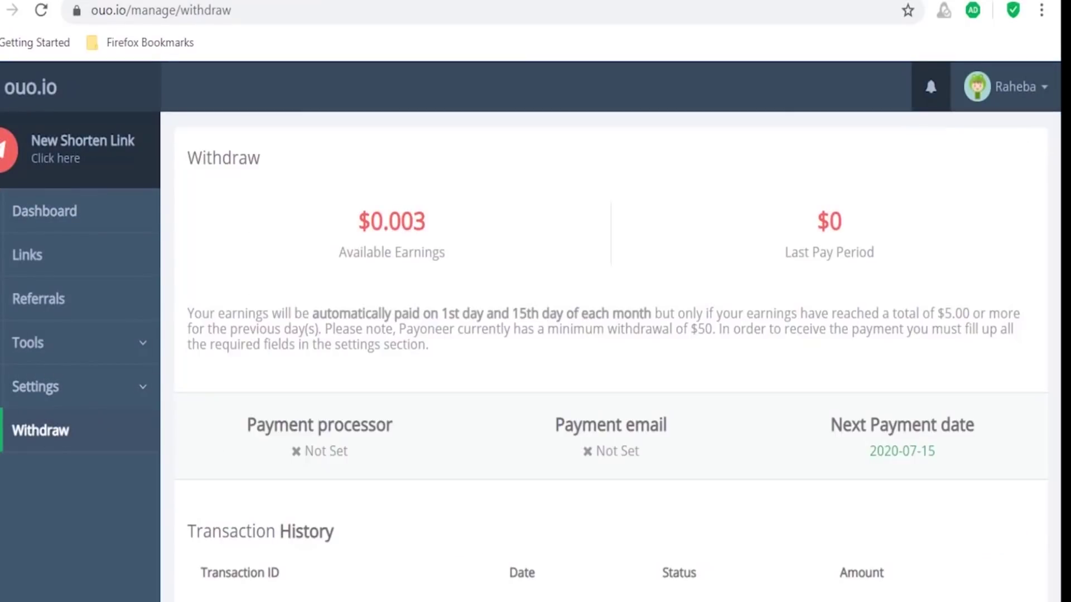
# Open the account's profile settings and copy the "Withdrawal Method" label text.
pyautogui.click(38, 387)
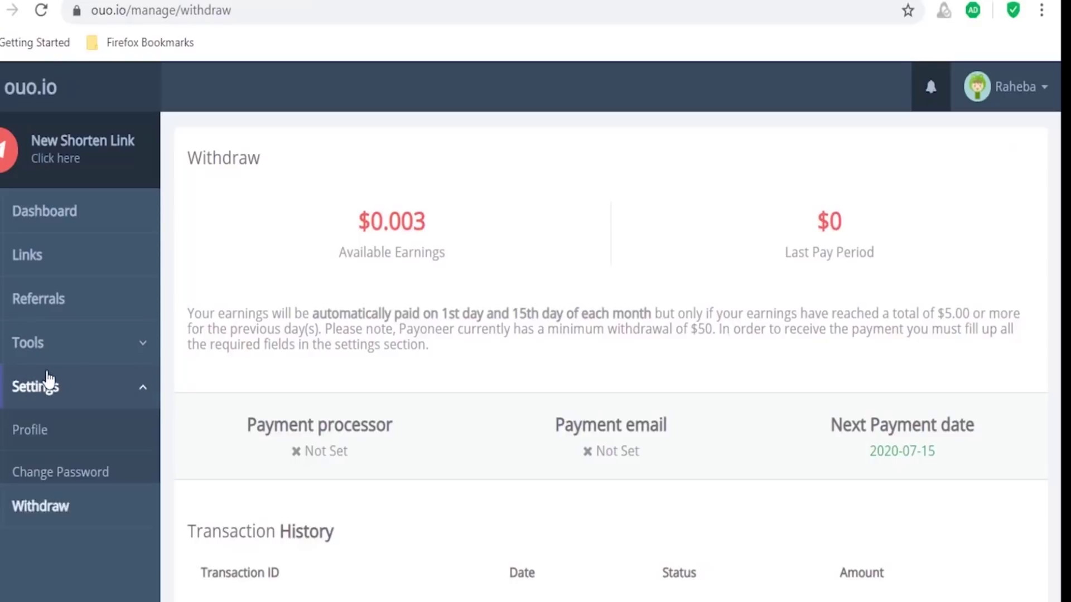
pyautogui.click(39, 433)
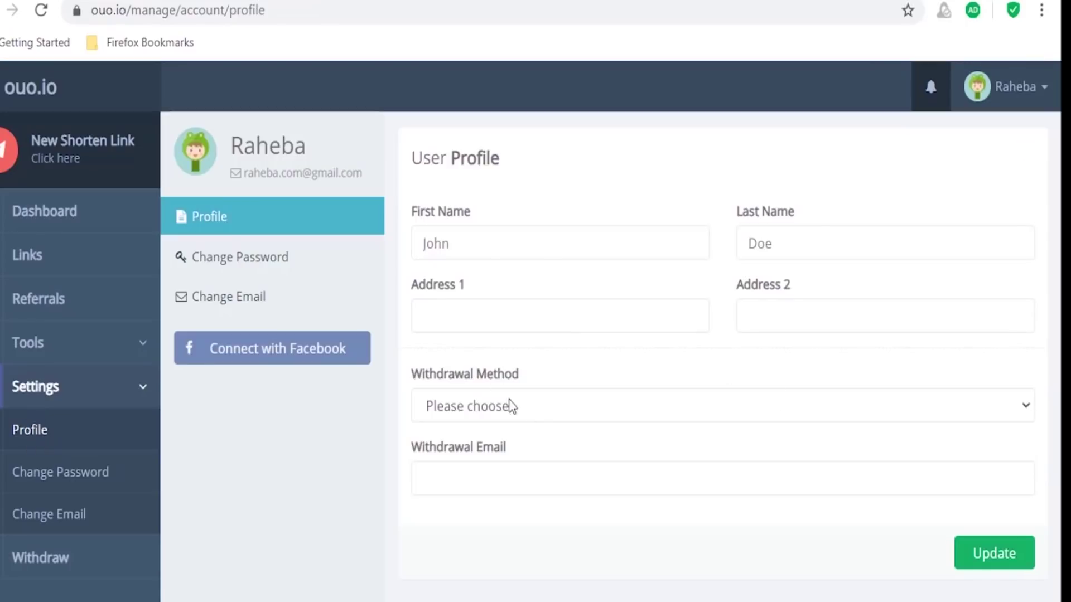
pyautogui.moveTo(447, 375); pyautogui.dragTo(416, 378)
pyautogui.click(532, 381)
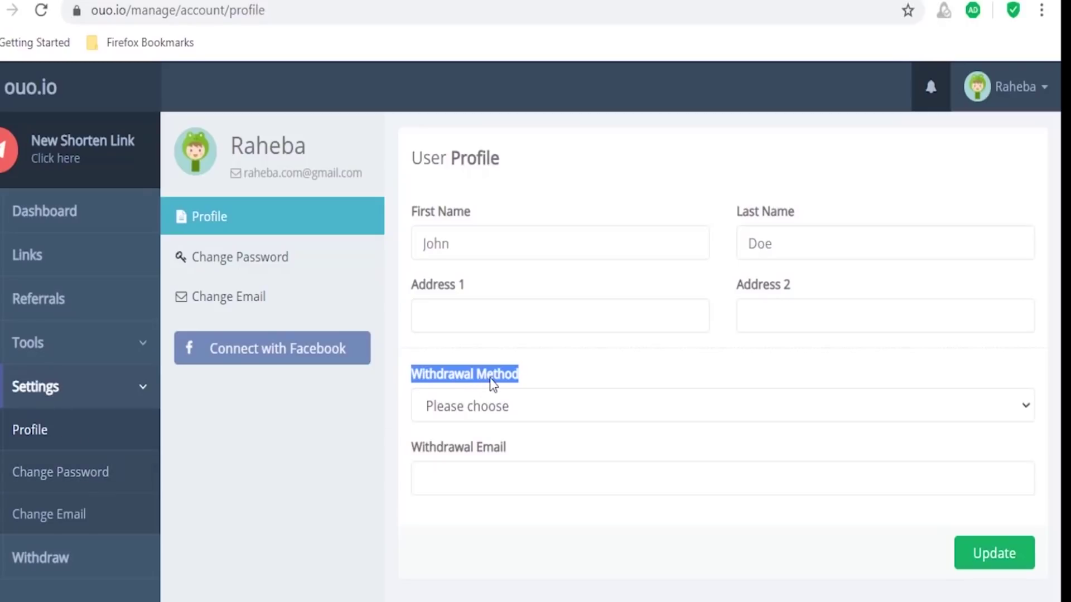
pyautogui.moveTo(549, 382); pyautogui.dragTo(389, 383)
pyautogui.rightClick(438, 384)
pyautogui.click(471, 401)
# Switch to the Google tab and search for "google translate".
pyautogui.hotkey('ctrl', 'Tab')
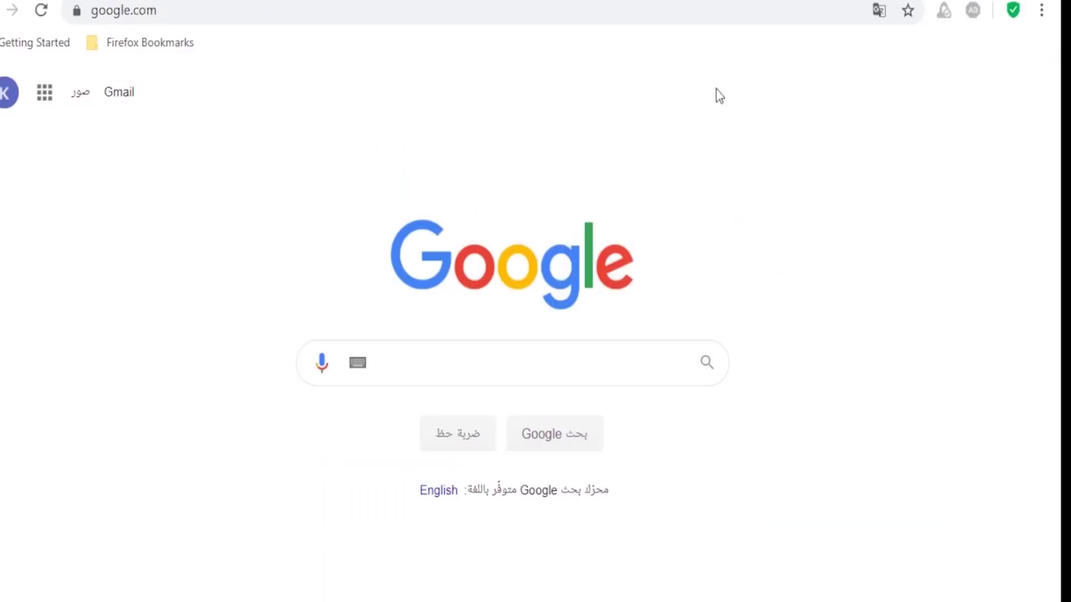
pyautogui.click(502, 17)
pyautogui.write('gpogle')
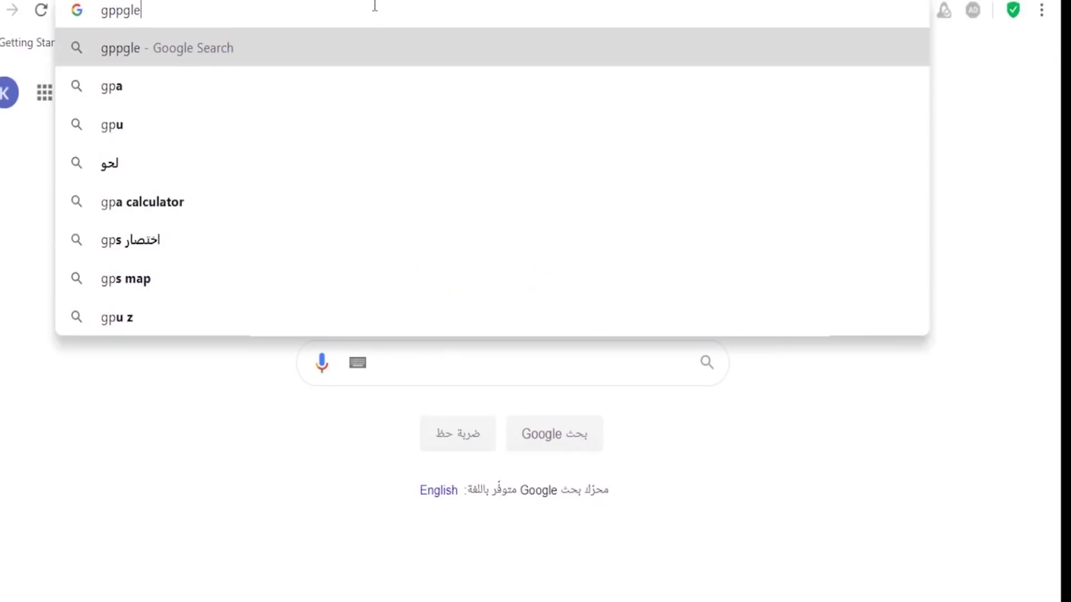
pyautogui.hotkey('ctrl', 'a')
pyautogui.write('gpo')
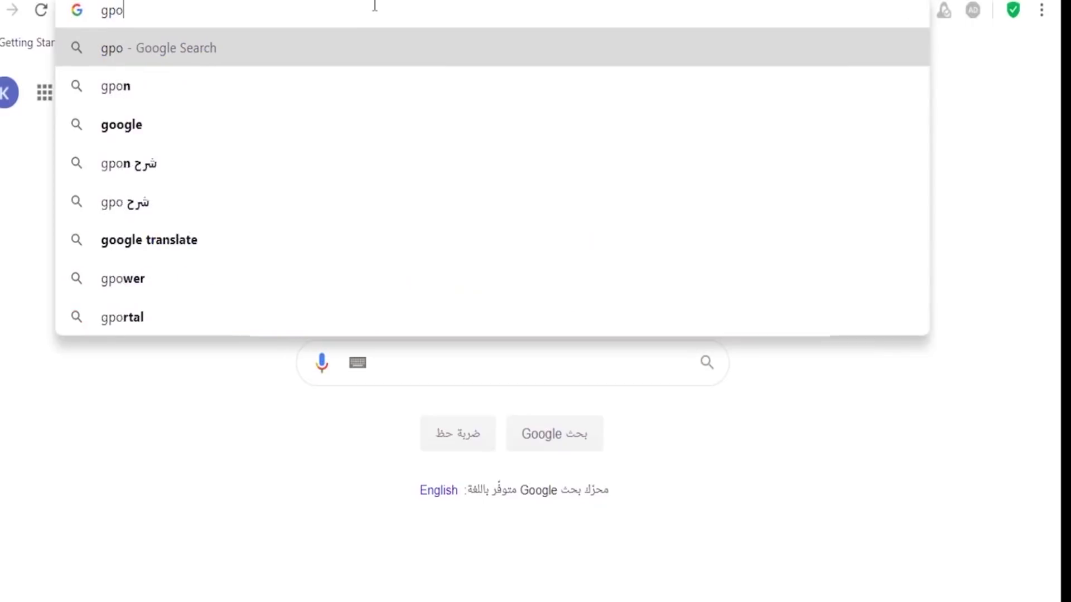
pyautogui.press('BackSpace')
pyautogui.press('BackSpace')
pyautogui.write('oogle tr')
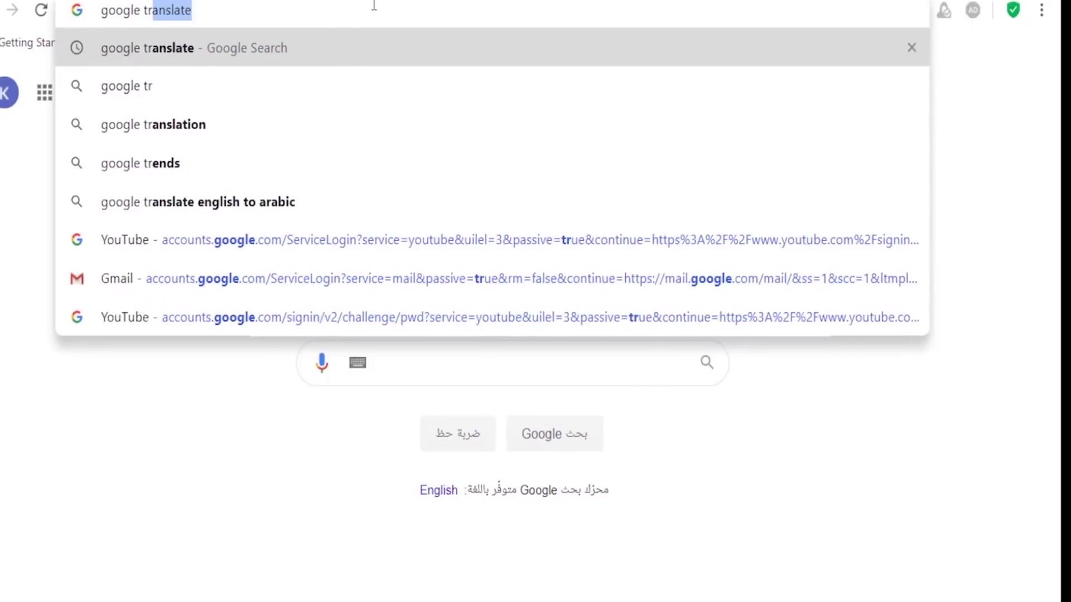
pyautogui.press('Return')
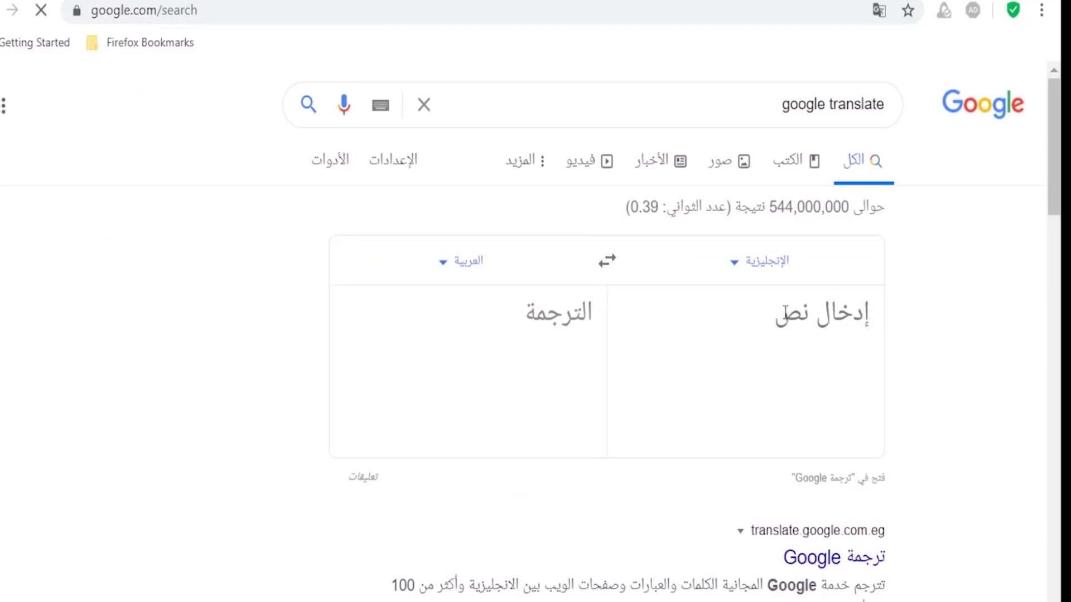
# Translate the copied text "Withdrawal Method" from English to Arabic in the search page's translator.
pyautogui.click(774, 321)
pyautogui.hotkey('ctrl', 'v')
pyautogui.hotkey('ctrl', 'a')
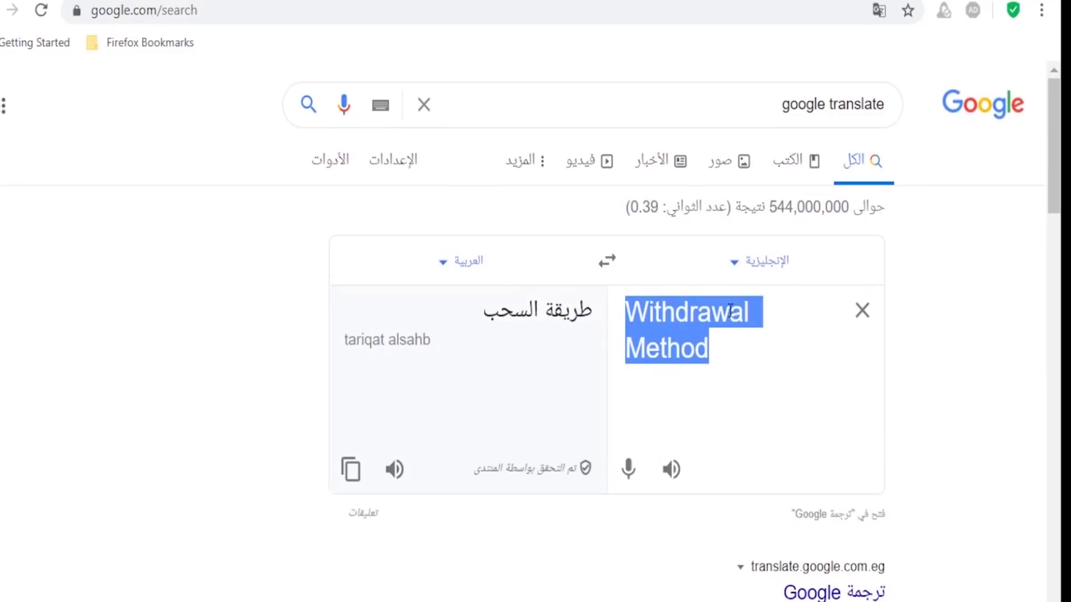
pyautogui.click(679, 329)
# Return to the ouo.io user profile and set the withdrawal method to PayPal.
pyautogui.hotkey('ctrl', 'Tab')
pyautogui.hotkey('ctrl', 'Tab')
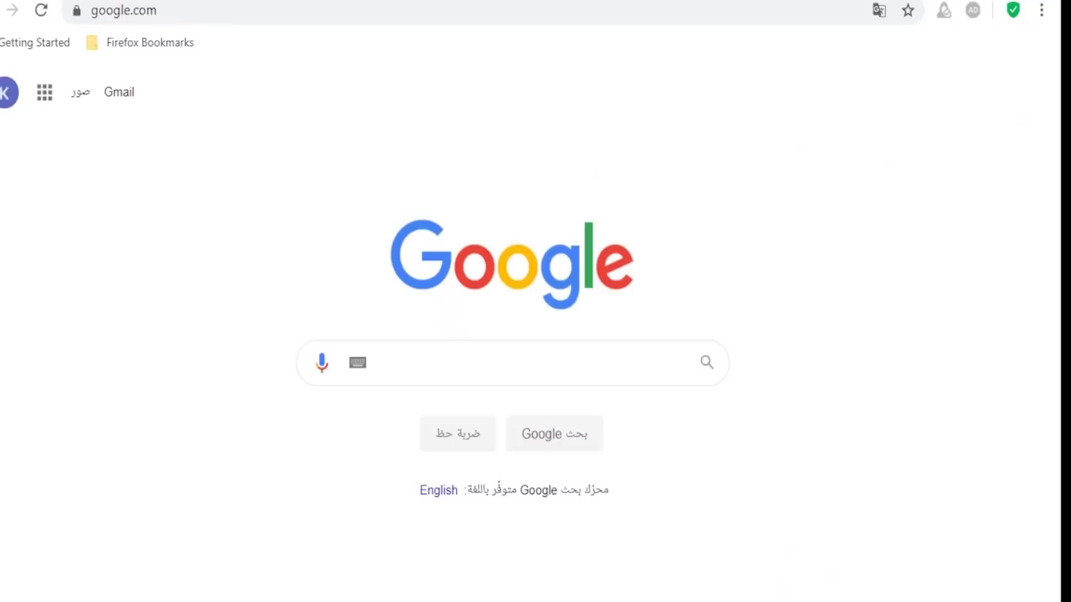
pyautogui.click(524, 400)
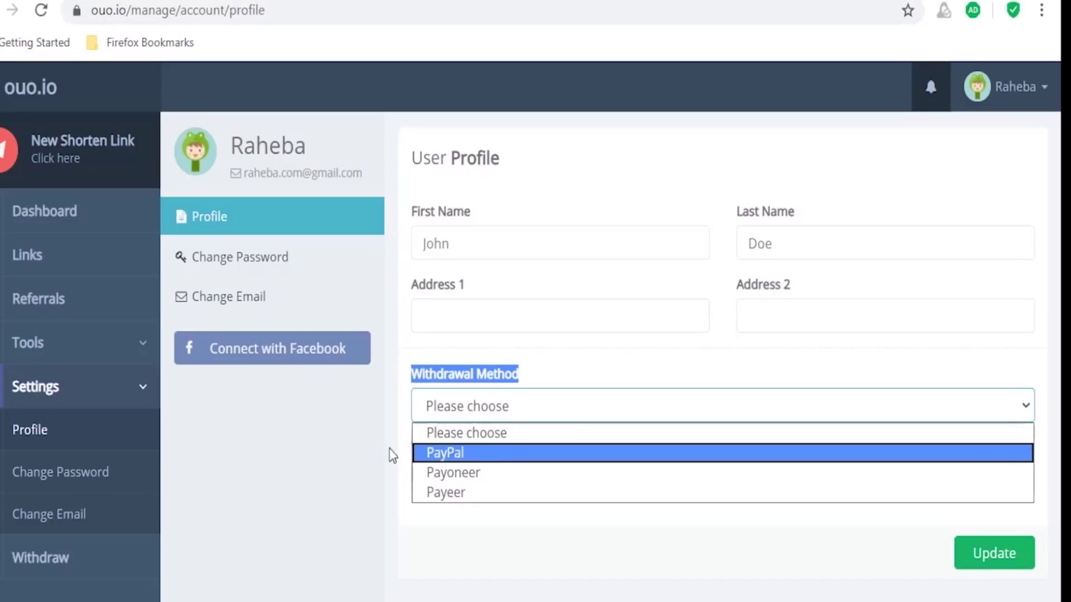
pyautogui.click(336, 454)
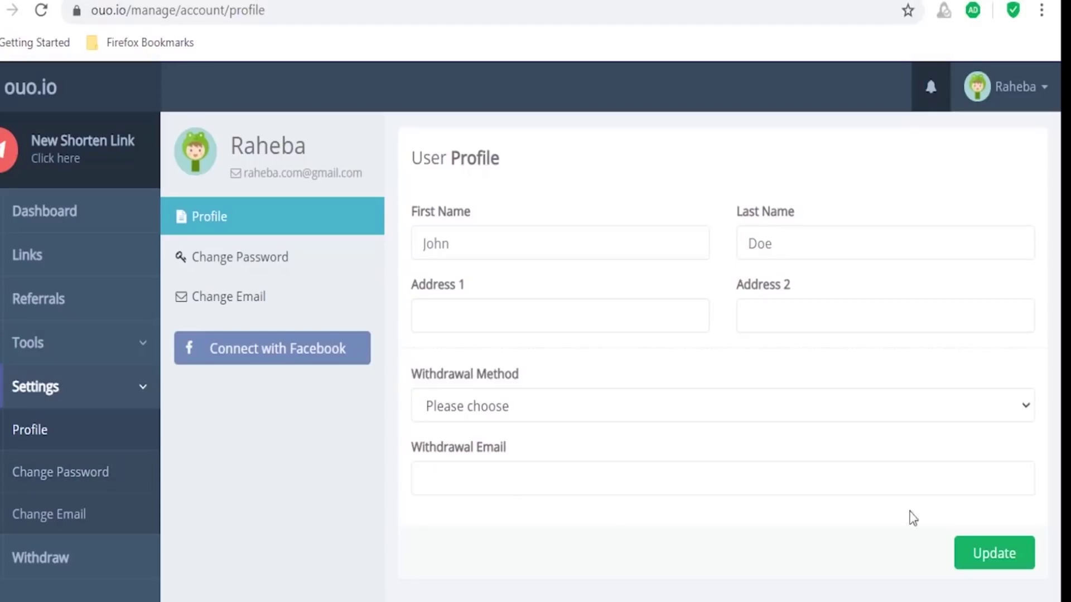
pyautogui.click(537, 411)
pyautogui.click(496, 454)
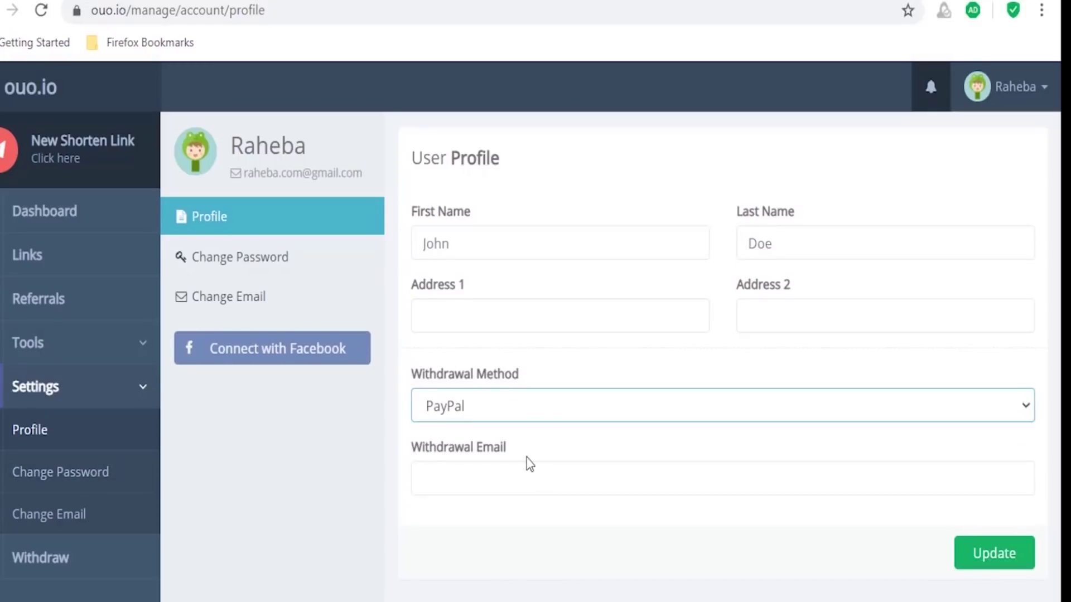
# Activate the empty Withdrawal Email field in the profile form and open the account's list of shortened links.
pyautogui.click(526, 471)
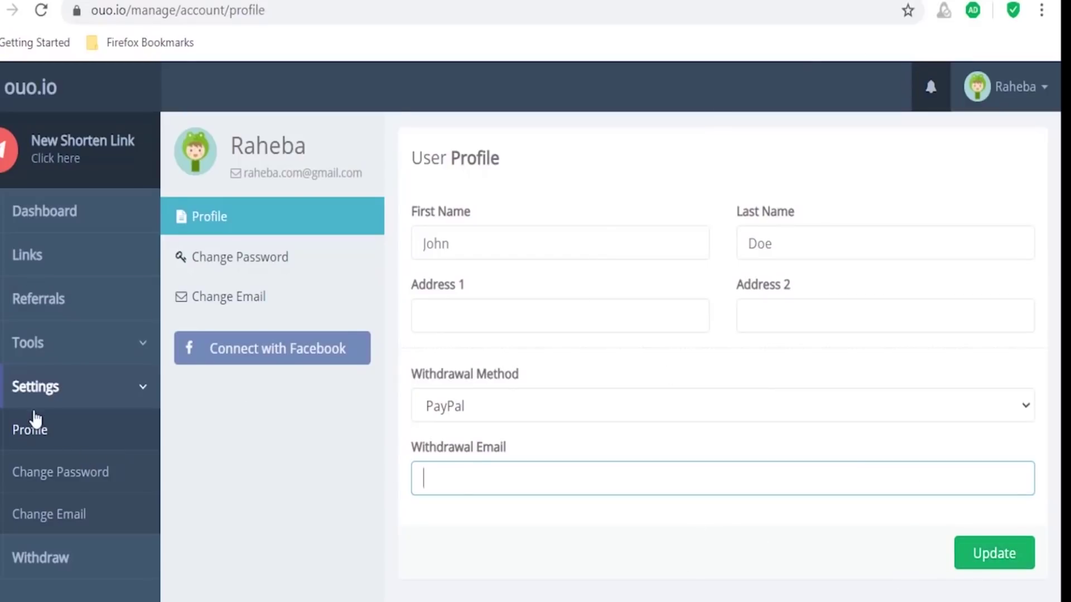
pyautogui.click(42, 262)
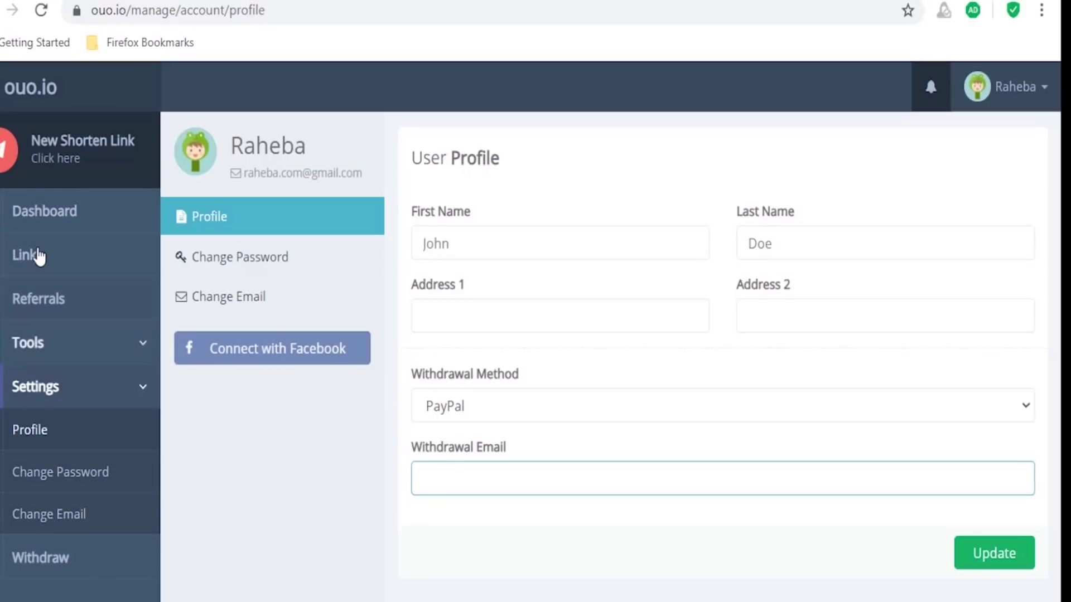
pyautogui.click(37, 256)
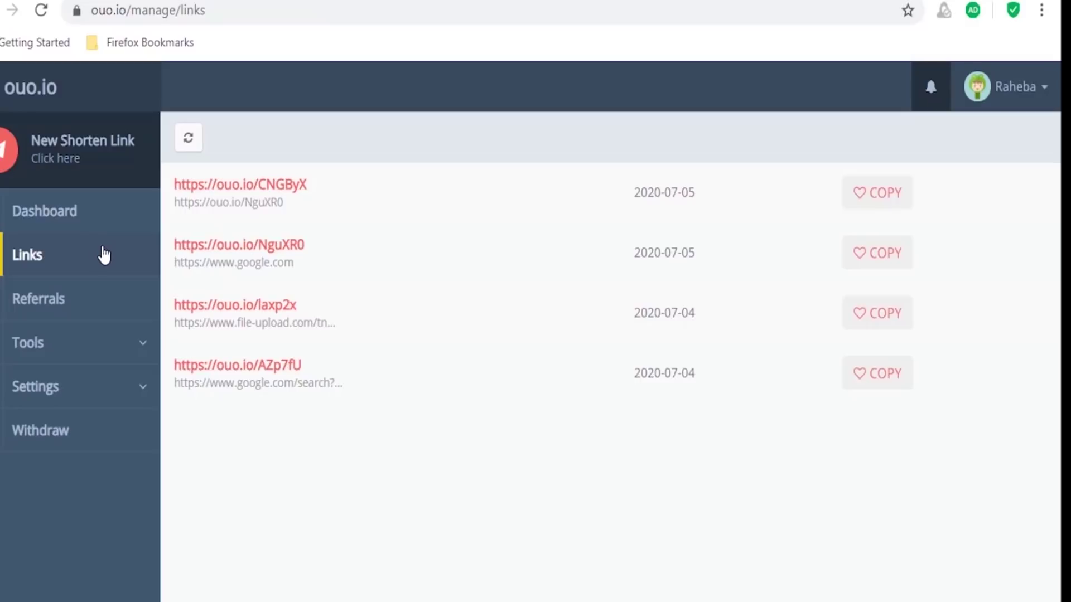
# Open the account's Withdraw page and examine the automatic payment terms and the next payment date by highlighting them.
pyautogui.click(56, 431)
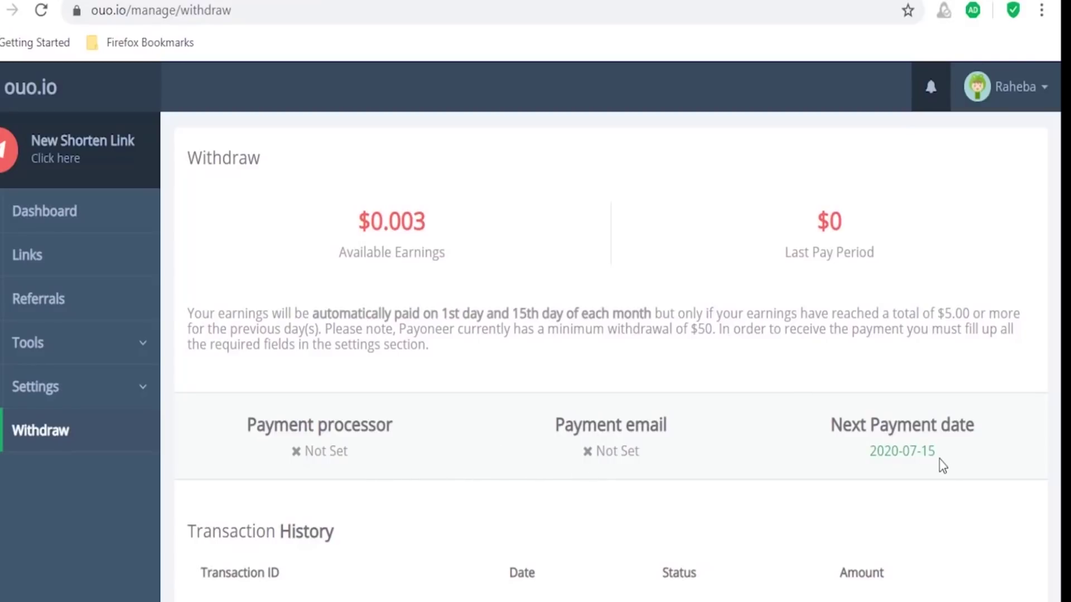
pyautogui.moveTo(939, 459); pyautogui.dragTo(841, 459)
pyautogui.moveTo(920, 457); pyautogui.dragTo(870, 453)
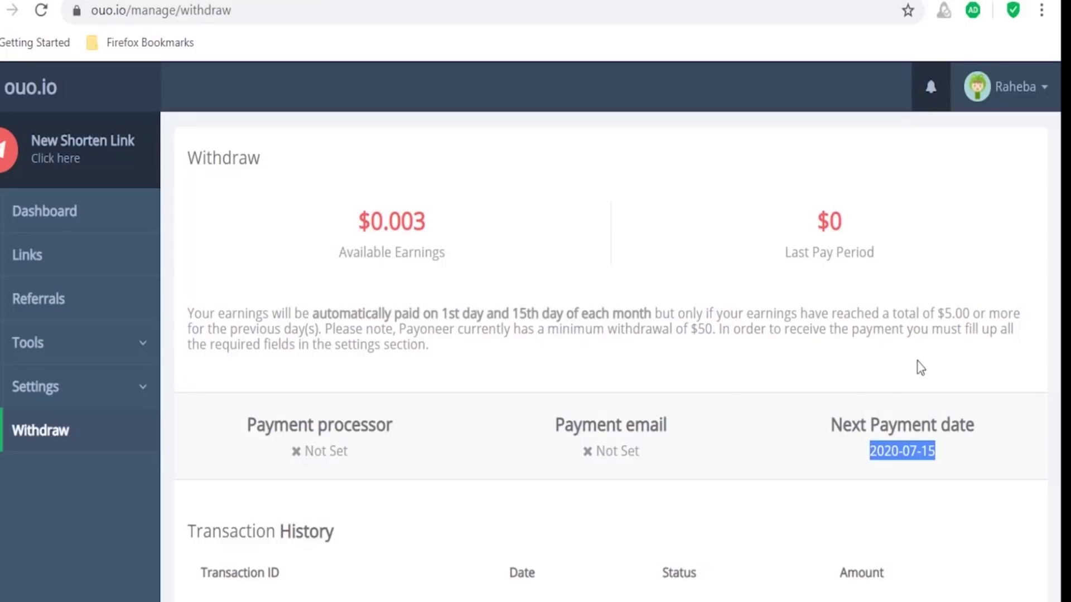
pyautogui.moveTo(915, 315); pyautogui.dragTo(963, 317)
pyautogui.tripleClick(963, 317)
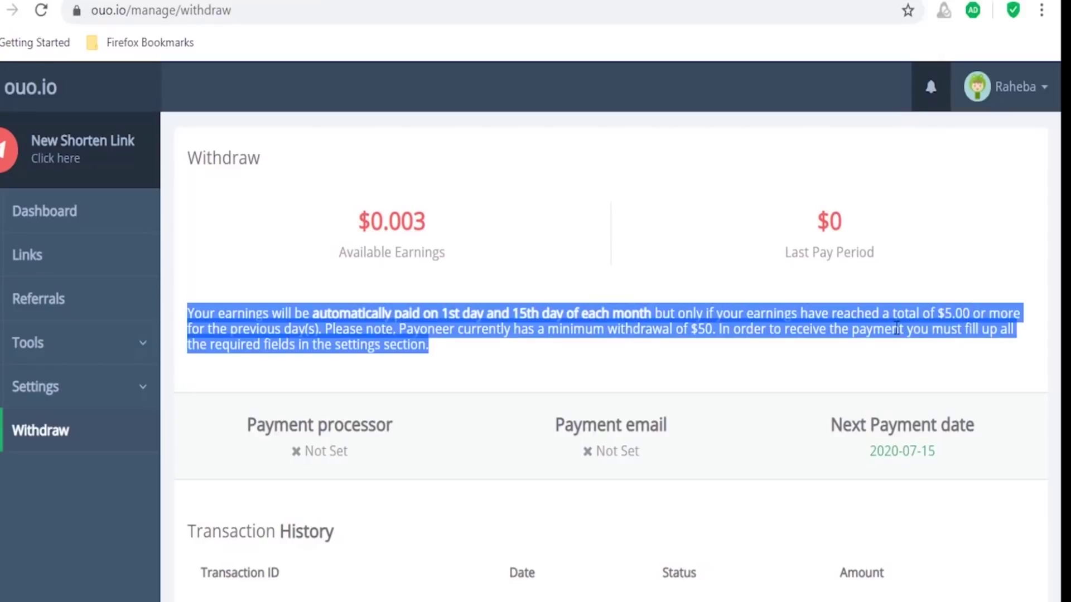
pyautogui.click(752, 348)
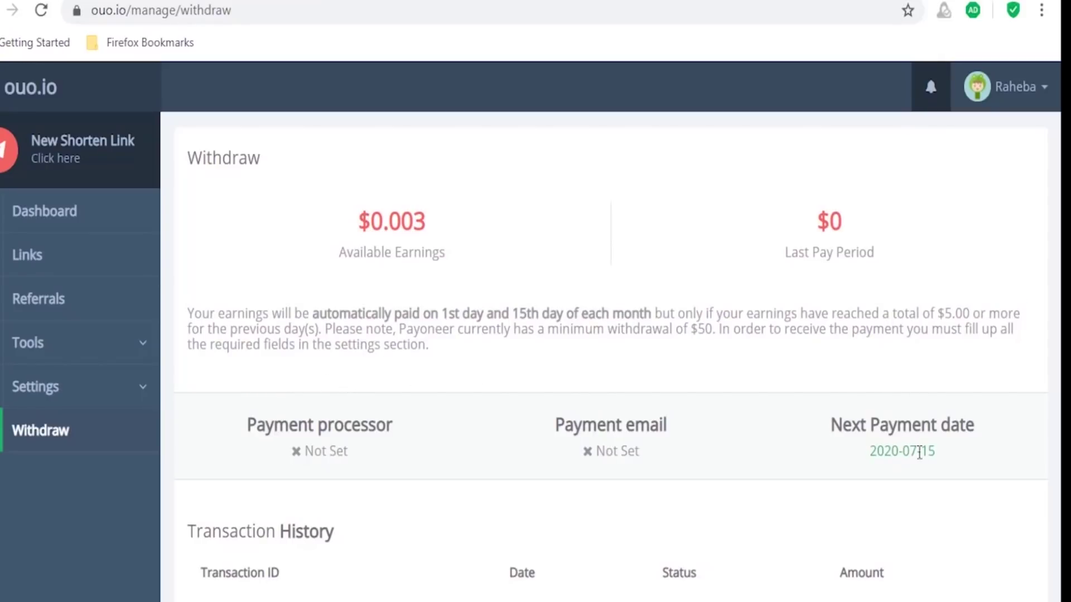
pyautogui.moveTo(934, 451); pyautogui.dragTo(839, 452)
pyautogui.click(873, 453)
pyautogui.moveTo(935, 451); pyautogui.dragTo(878, 454)
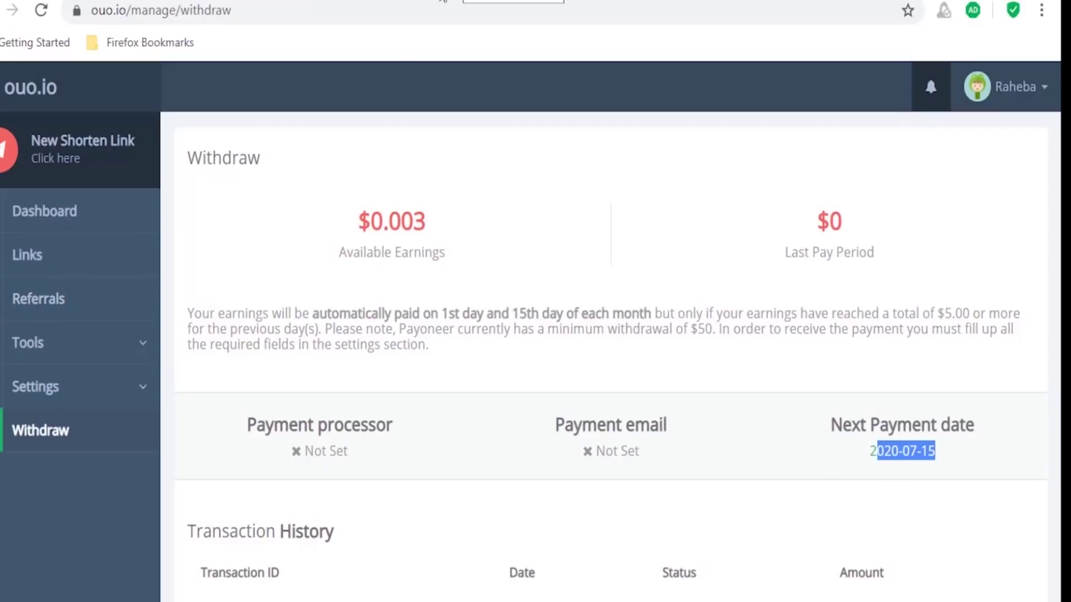
# Switch to the punith.com article on the best URL shortener websites and examine the entries from Bc.vc down to LinkBucks.
pyautogui.hotkey('ctrl', 'Tab')
pyautogui.scroll(-8, 564, 232)
pyautogui.scroll(-15, 540, 260)
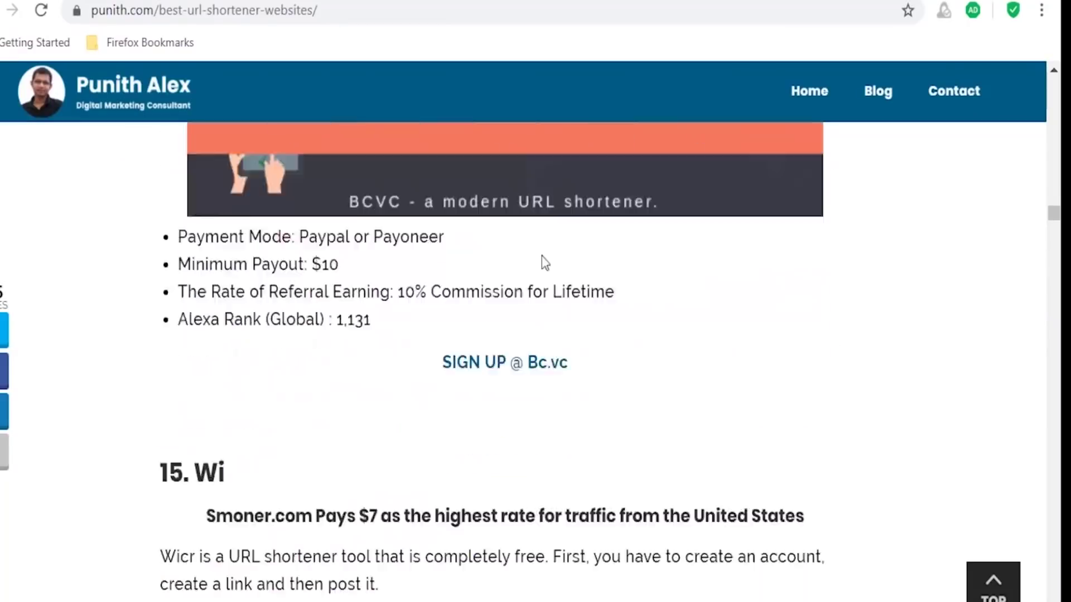
pyautogui.scroll(4, 310, 232)
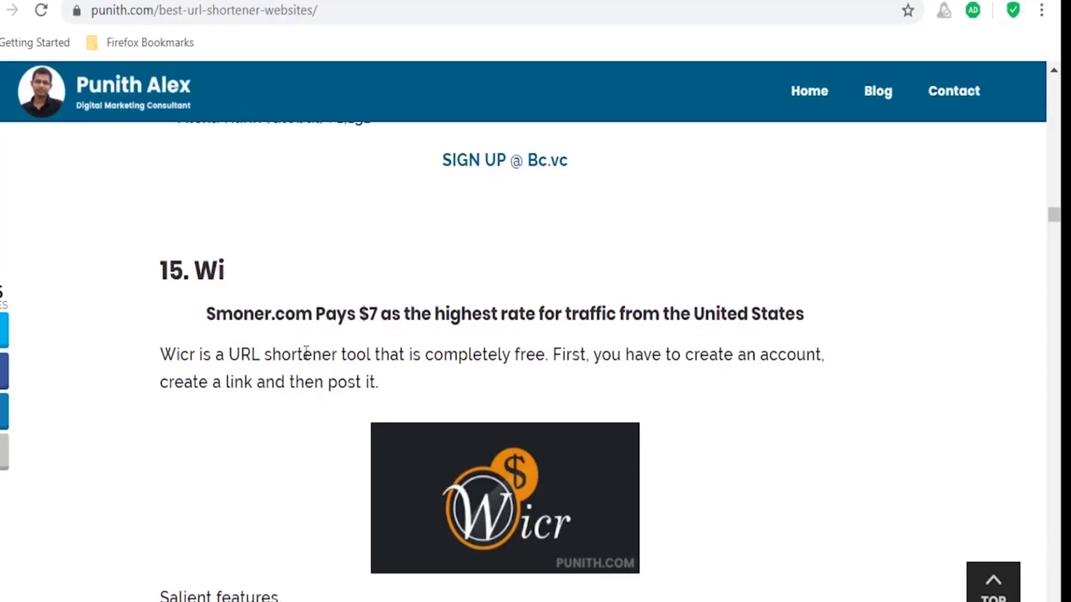
pyautogui.scroll(-7, 342, 407)
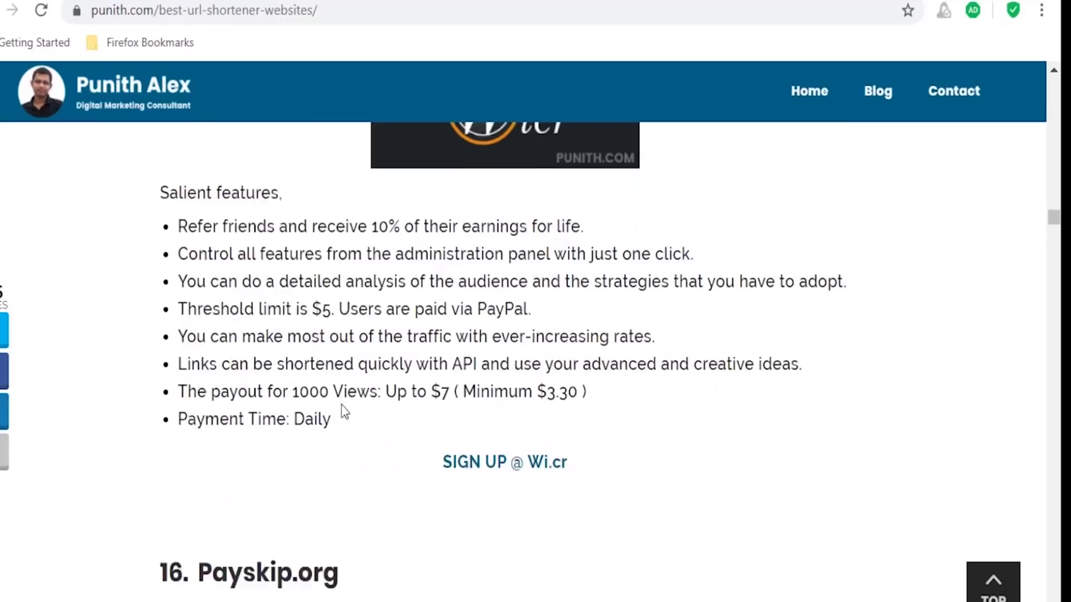
pyautogui.scroll(-5, 341, 407)
pyautogui.scroll(-6, 343, 396)
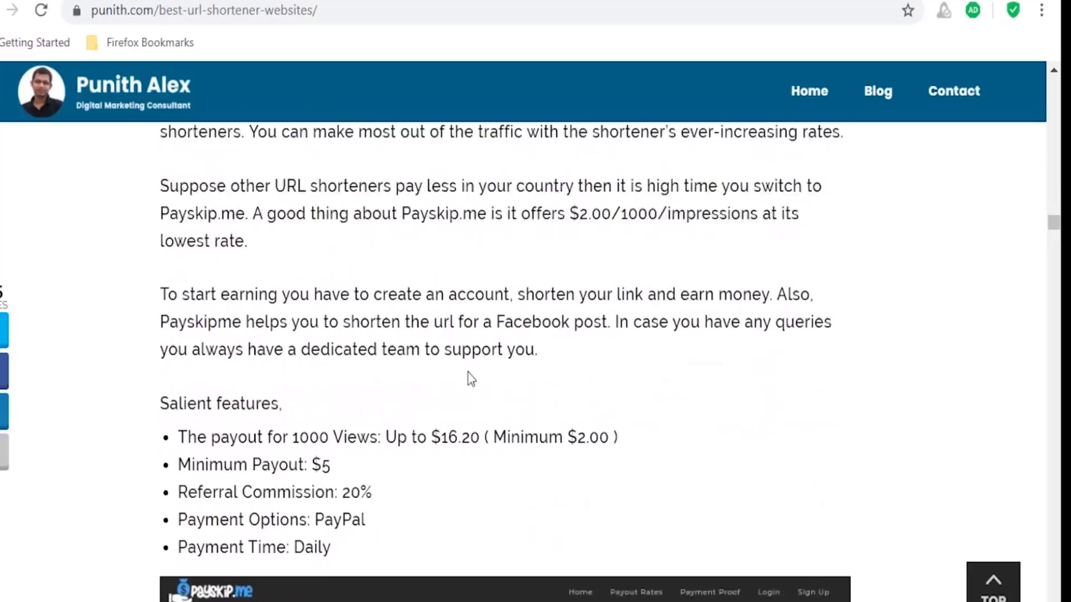
pyautogui.scroll(-18, 467, 373)
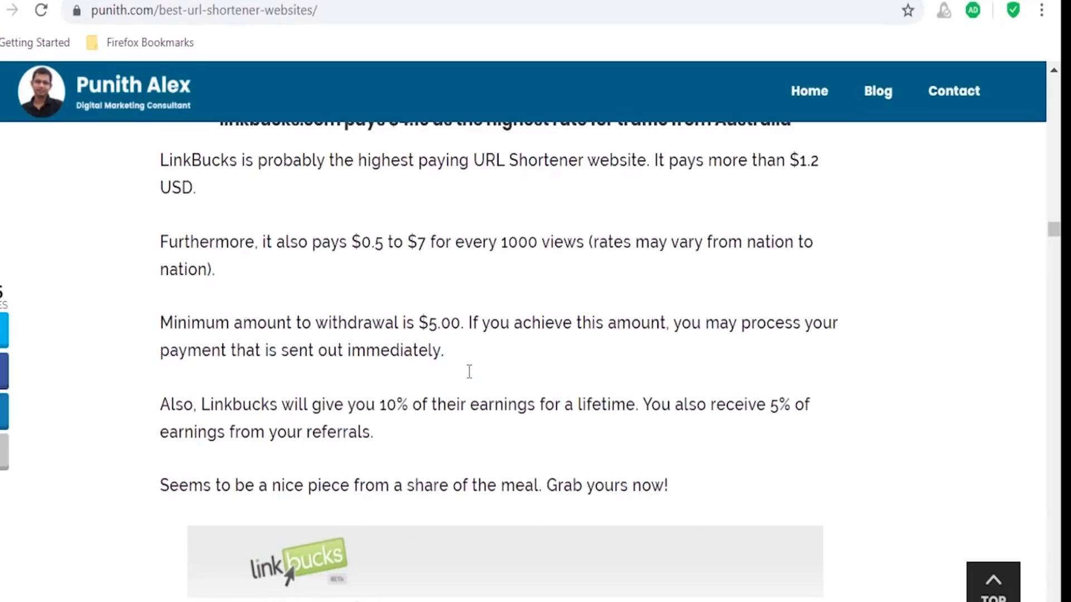
# Return to the Google results and highlight the search phrase "best short link earning sites" to point it out.
pyautogui.hotkey('alt', 'Left')
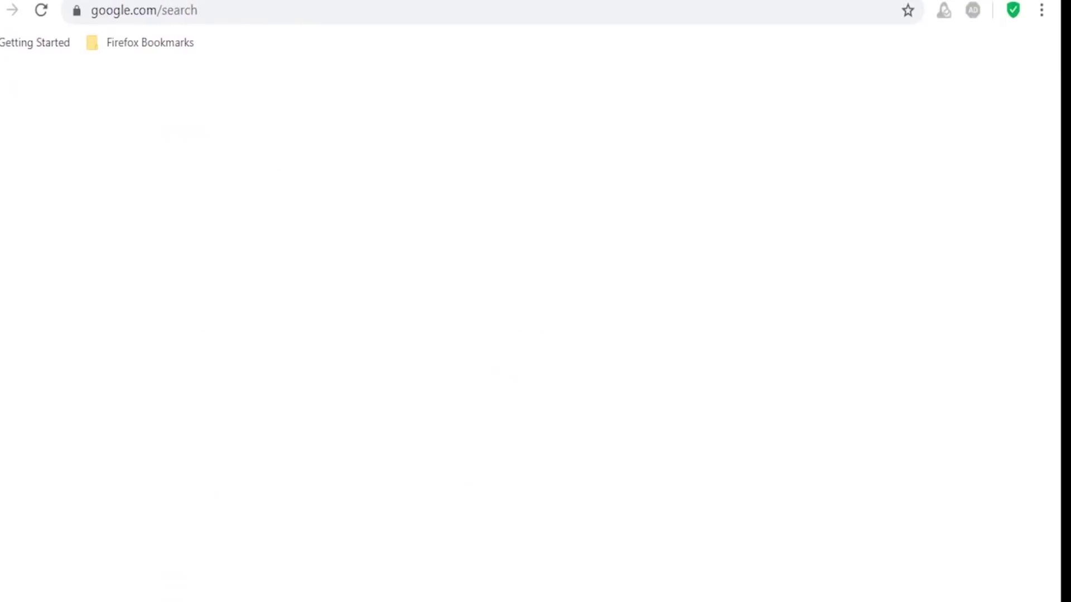
pyautogui.tripleClick(725, 85)
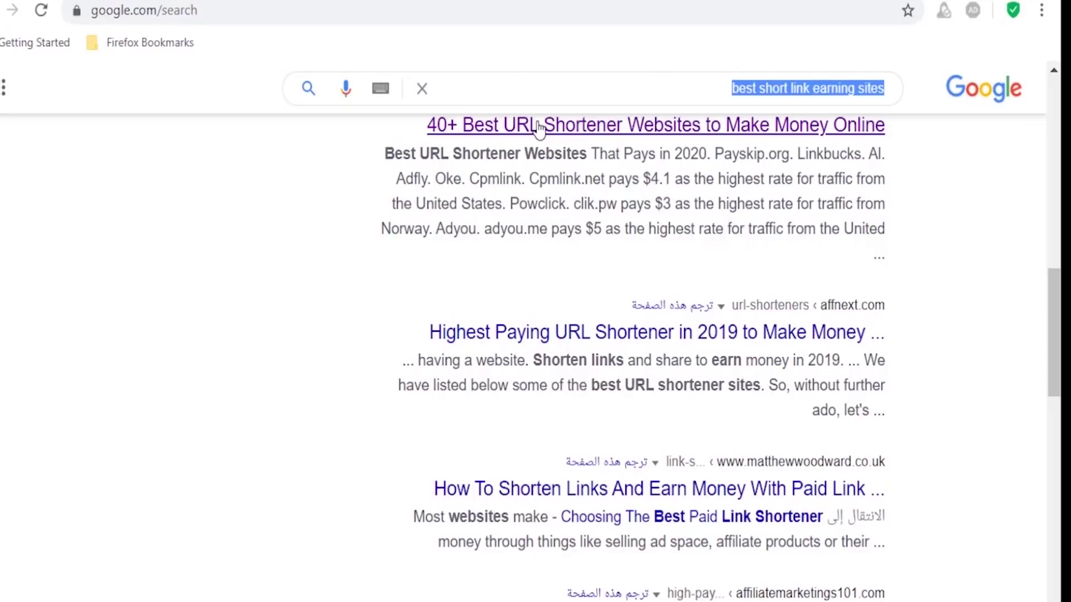
pyautogui.click(562, 90)
pyautogui.moveTo(683, 100); pyautogui.dragTo(918, 98)
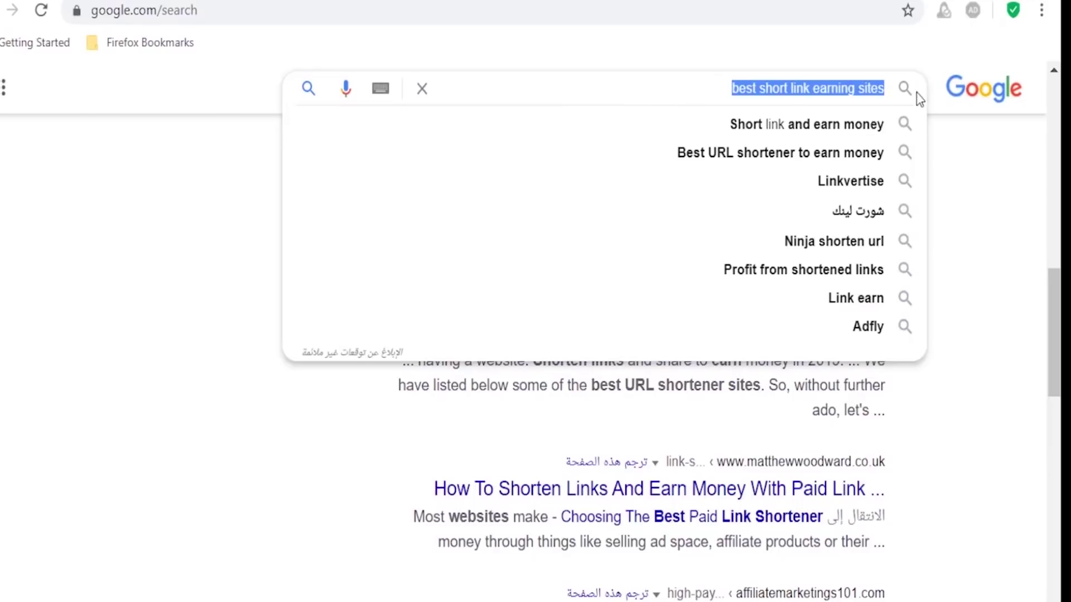
pyautogui.click(21, 231)
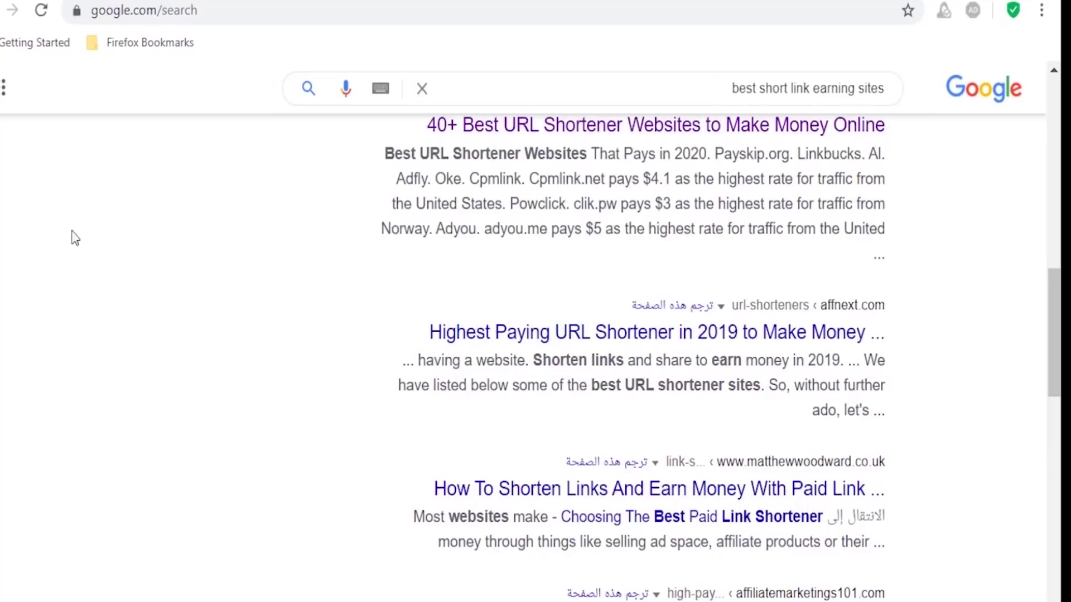
# Go back to the punith.com article and review the shortener entries upward from LinkBucks to Shrink.pe.
pyautogui.scroll(2, 339, 262)
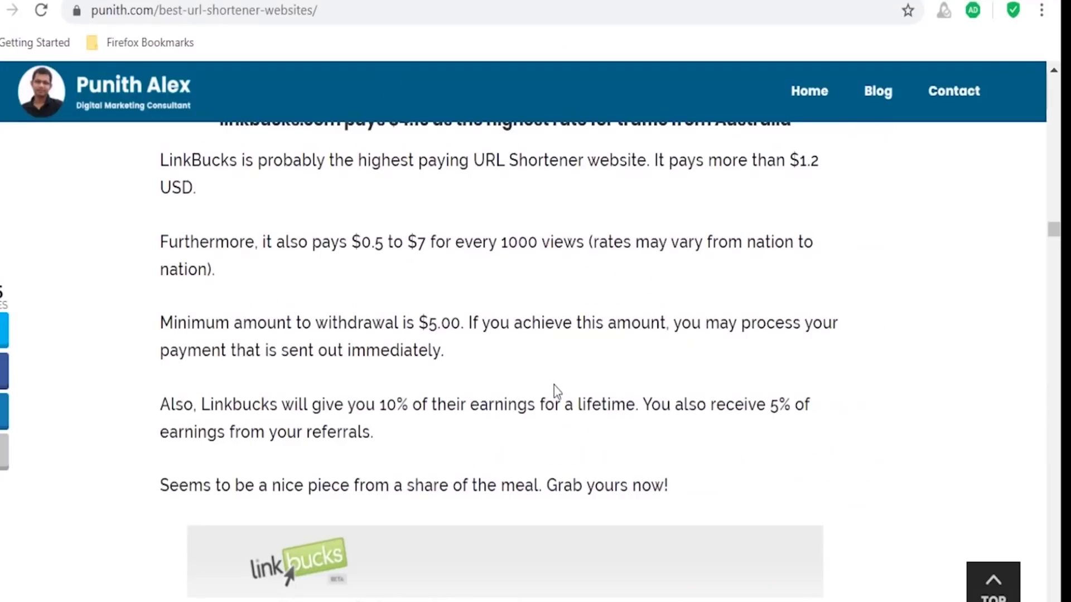
pyautogui.scroll(20, 554, 386)
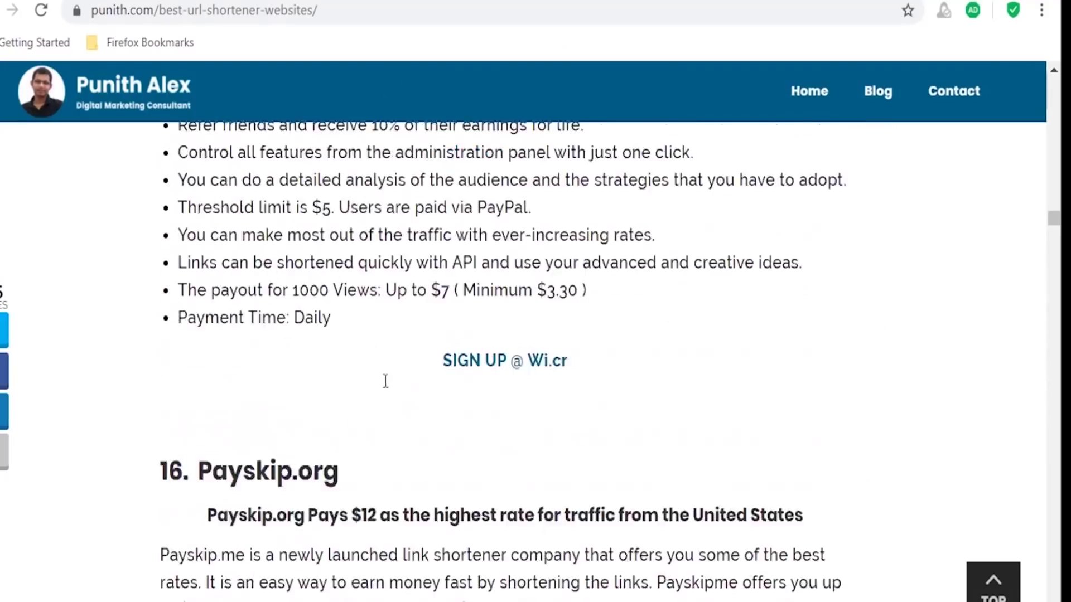
pyautogui.scroll(20, 306, 415)
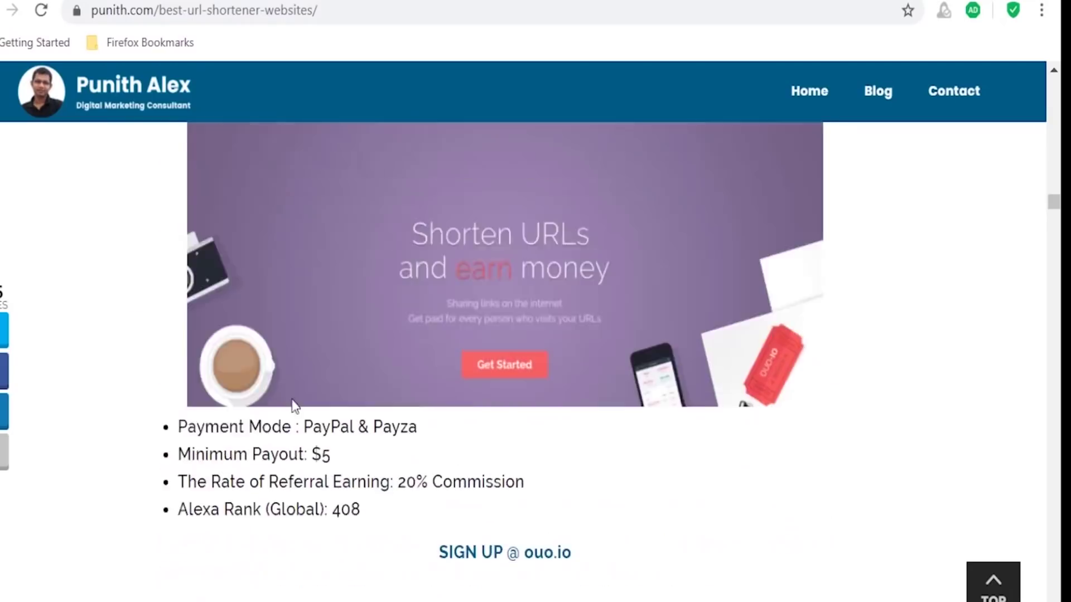
pyautogui.scroll(20, 283, 431)
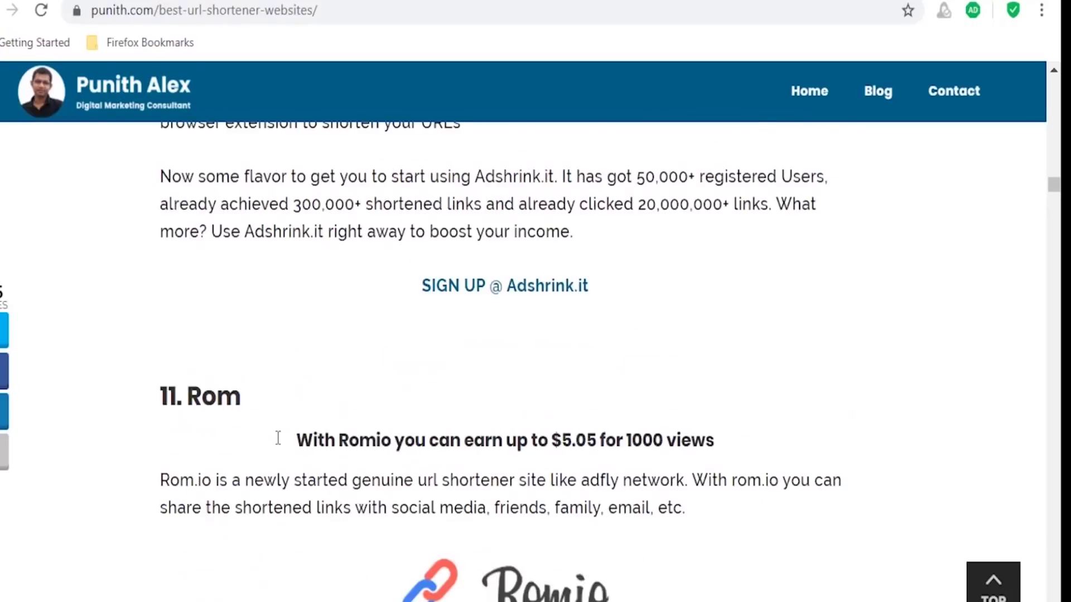
pyautogui.scroll(20, 277, 436)
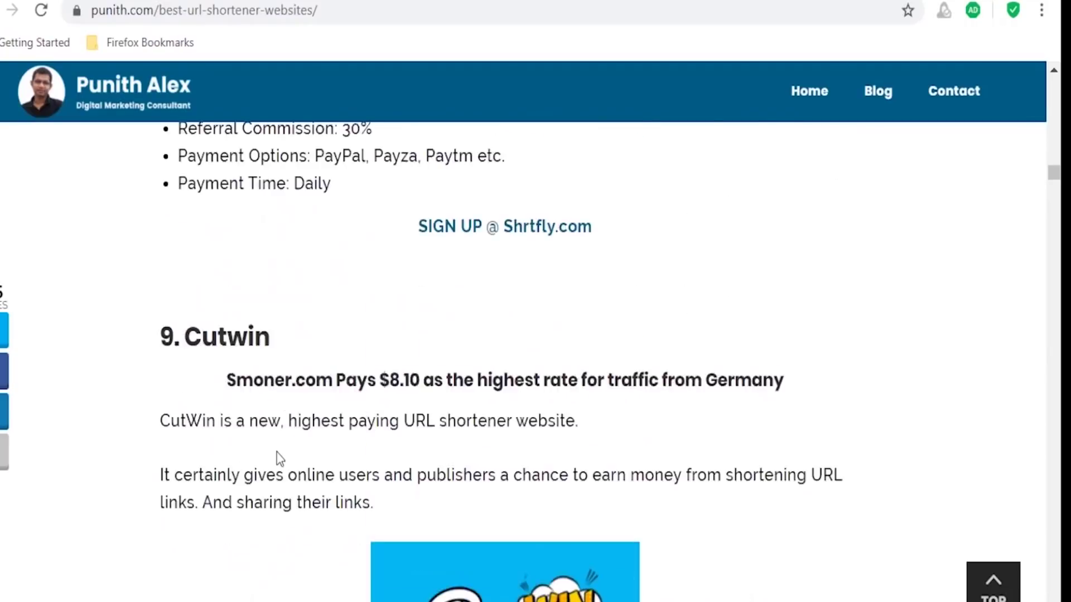
pyautogui.scroll(20, 277, 456)
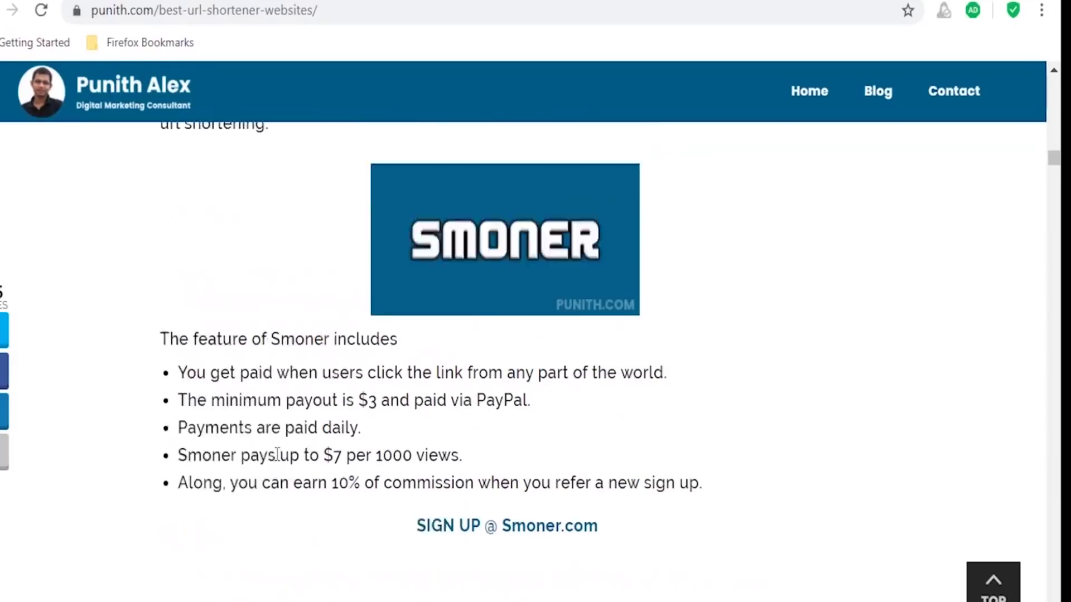
pyautogui.scroll(9, 277, 456)
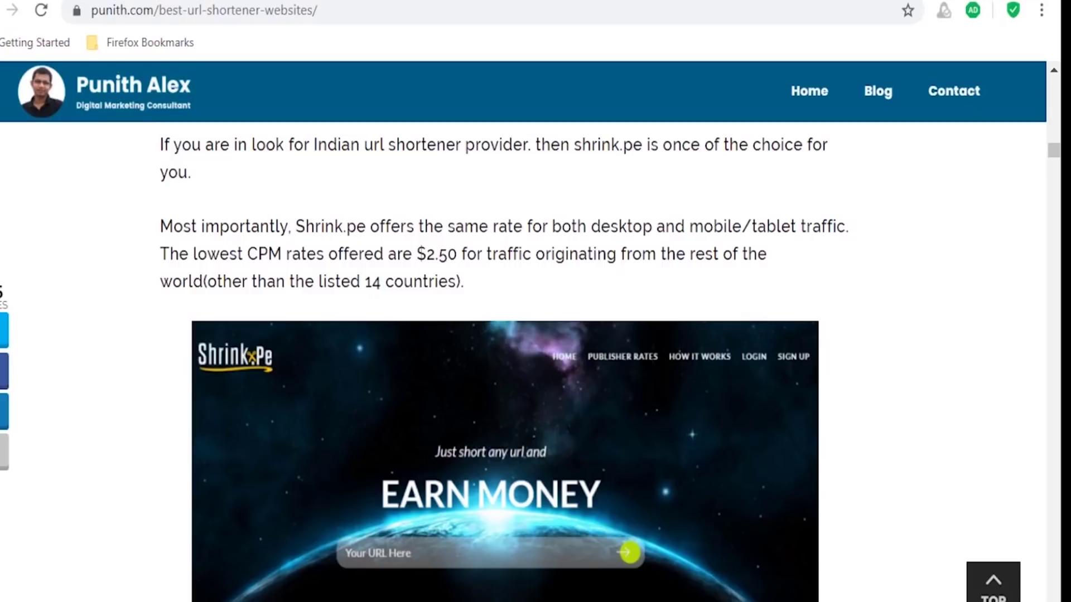
# Return to the Google results and replace the query with a search for "best site upload files earn money".
pyautogui.hotkey('alt', 'Left')
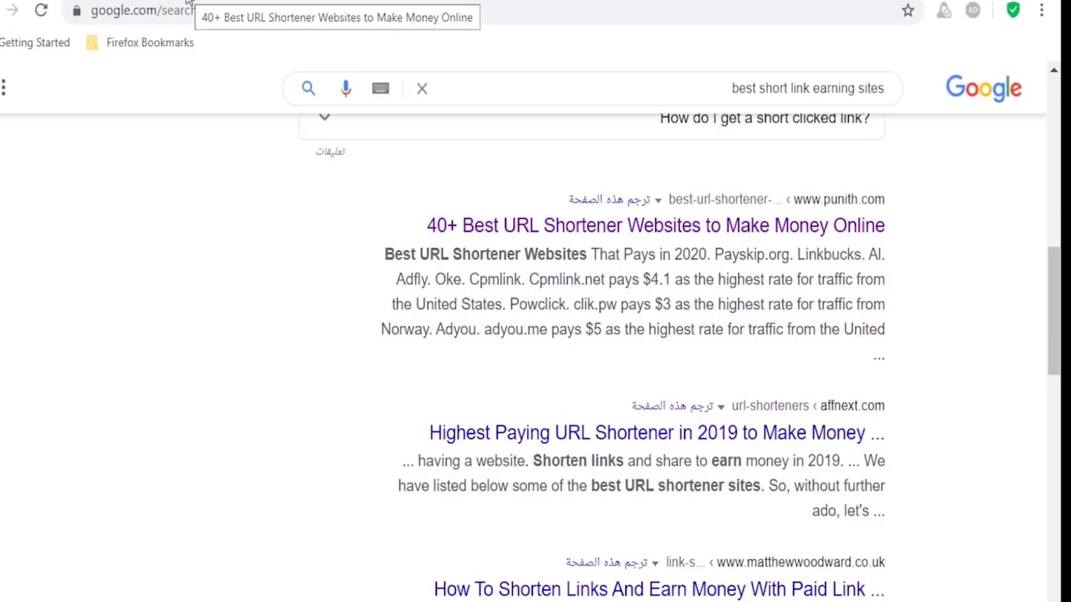
pyautogui.moveTo(728, 88); pyautogui.dragTo(1047, 87)
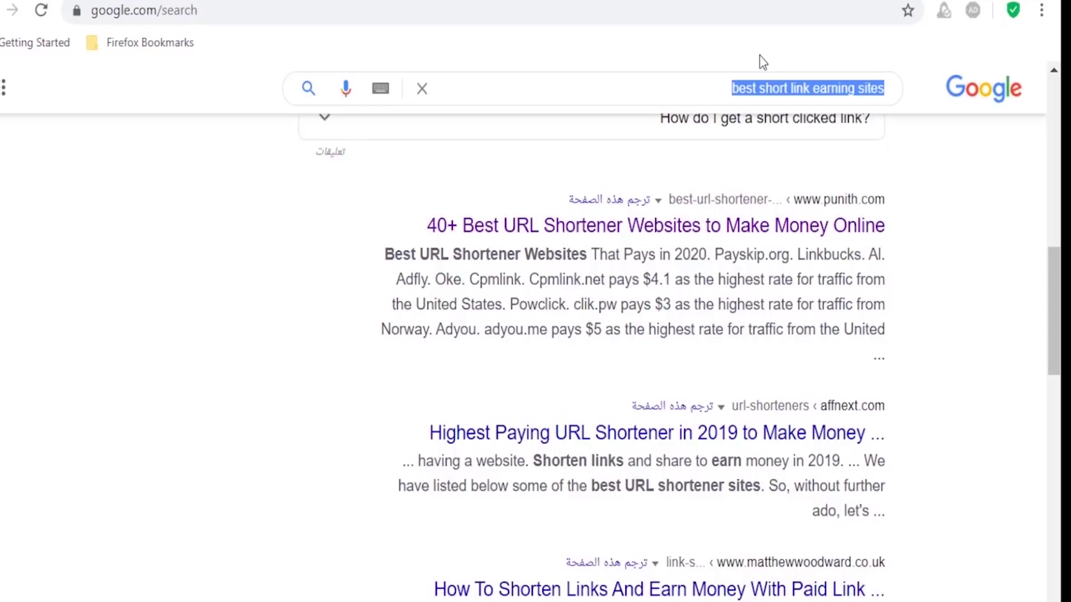
pyautogui.write('best')
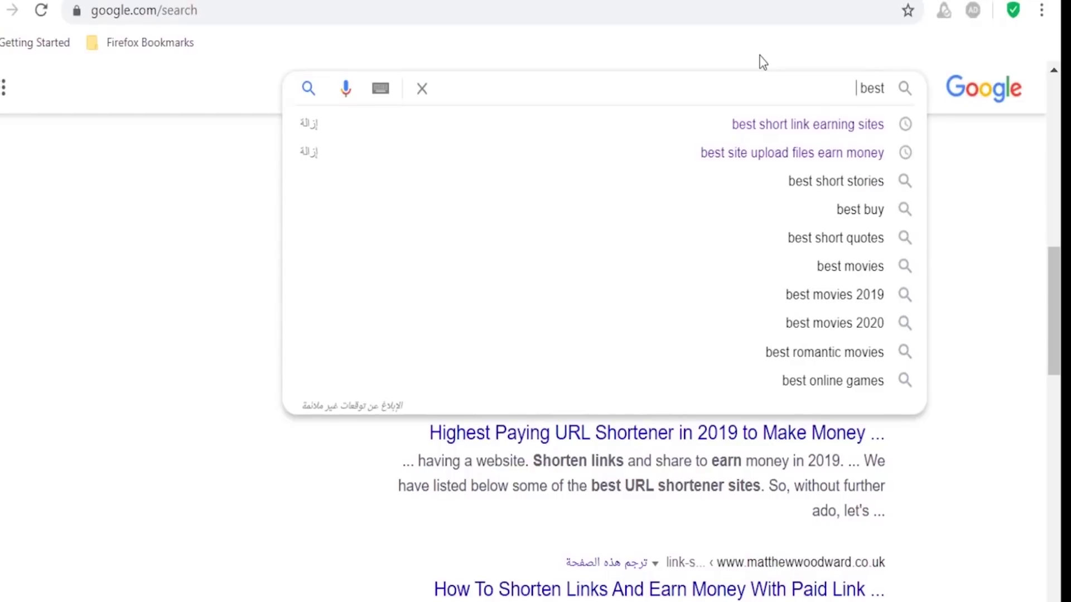
pyautogui.write(' u')
pyautogui.press('BackSpace')
pyautogui.press('BackSpace')
pyautogui.write('upl')
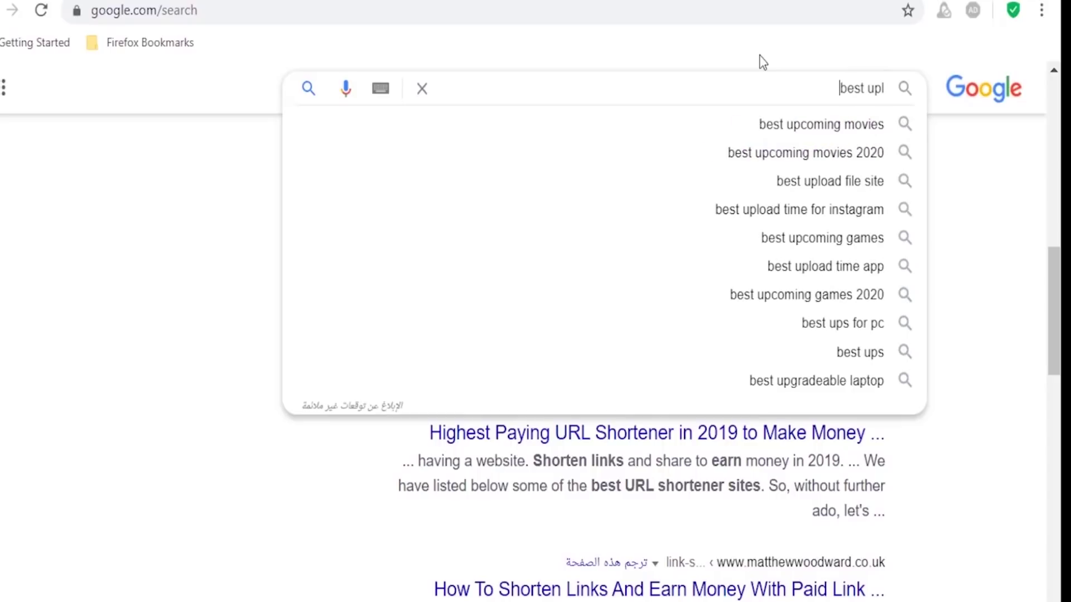
pyautogui.write('oad fi')
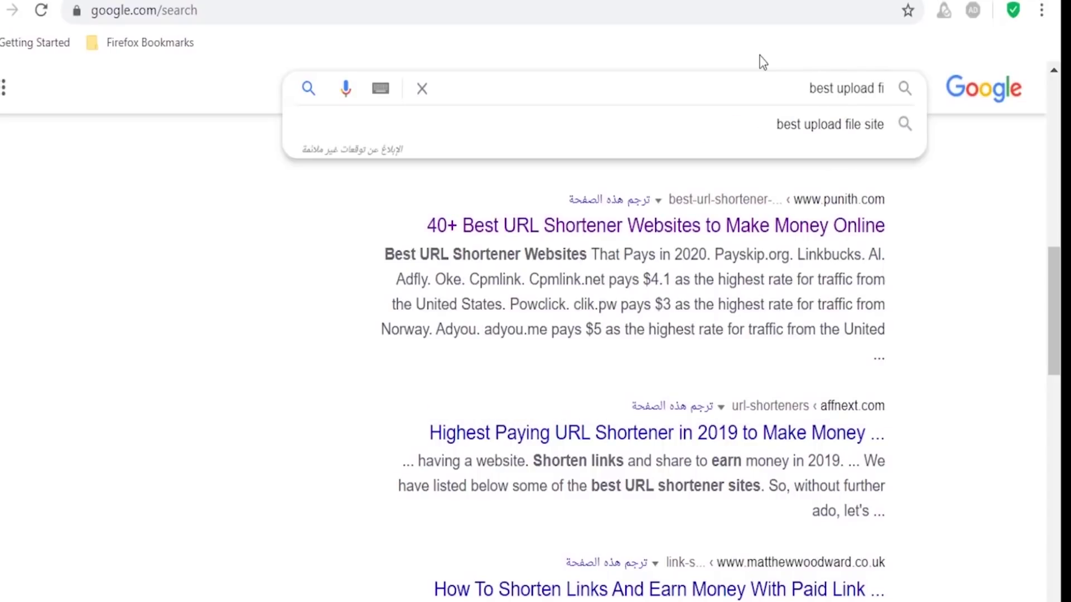
pyautogui.write('le site ea')
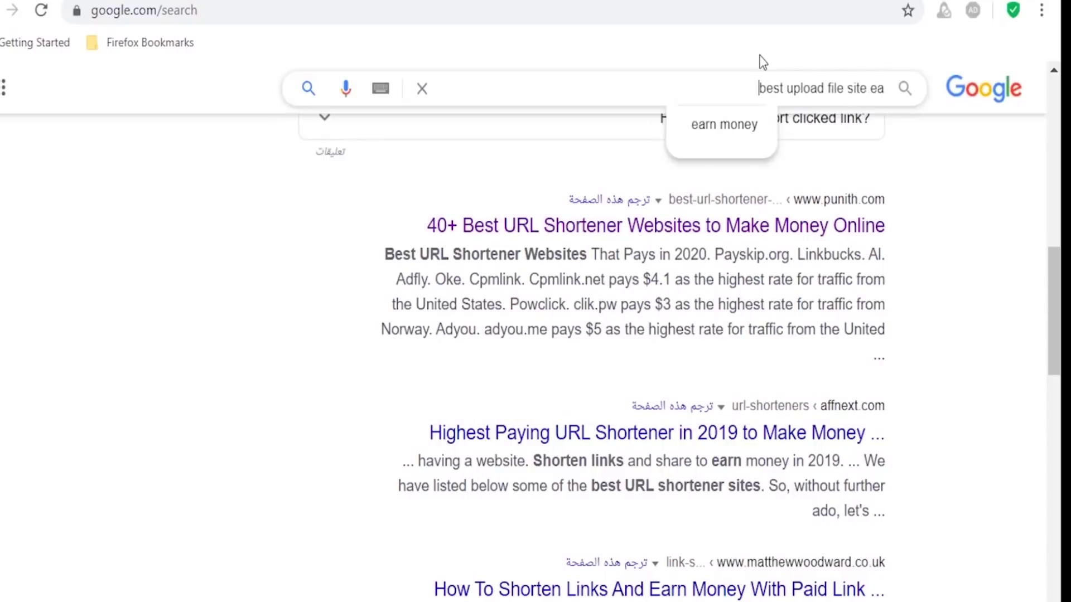
pyautogui.write('r')
pyautogui.press('Down')
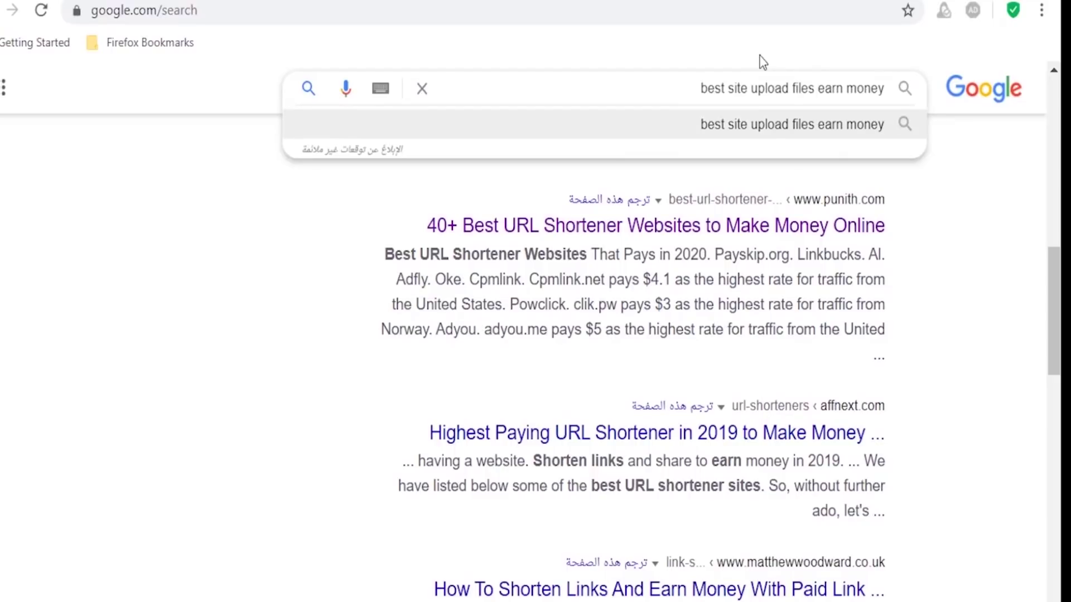
pyautogui.press('Return')
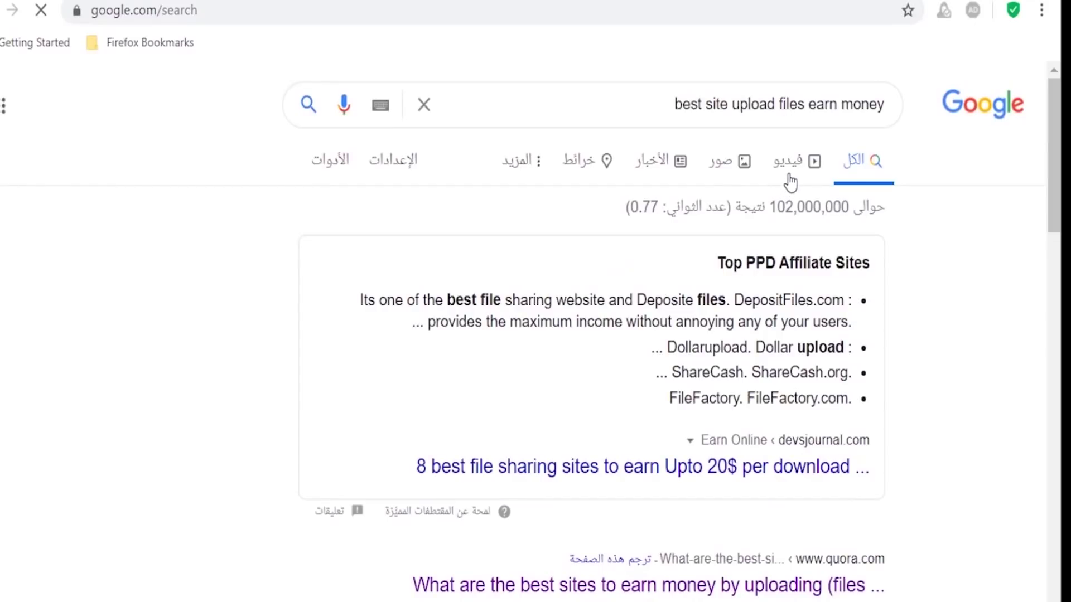
# Open the Quora result on earning money by uploading files and the Medium "Top 5 website" result in new tabs.
pyautogui.scroll(-2, 906, 266)
pyautogui.scroll(-2, 780, 410)
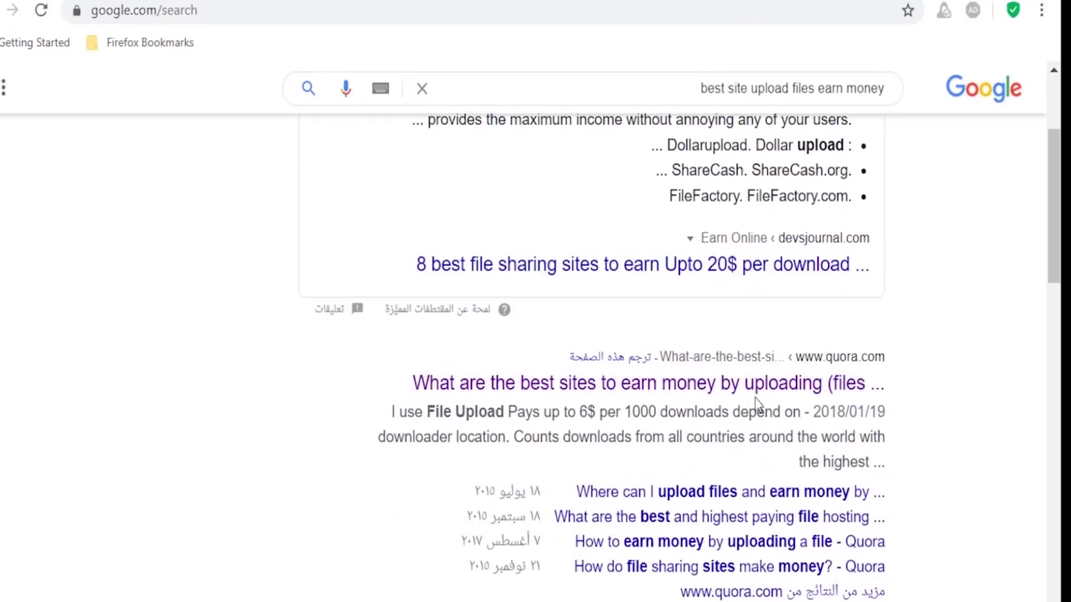
pyautogui.rightClick(720, 385)
pyautogui.click(741, 391)
pyautogui.scroll(-6, 781, 401)
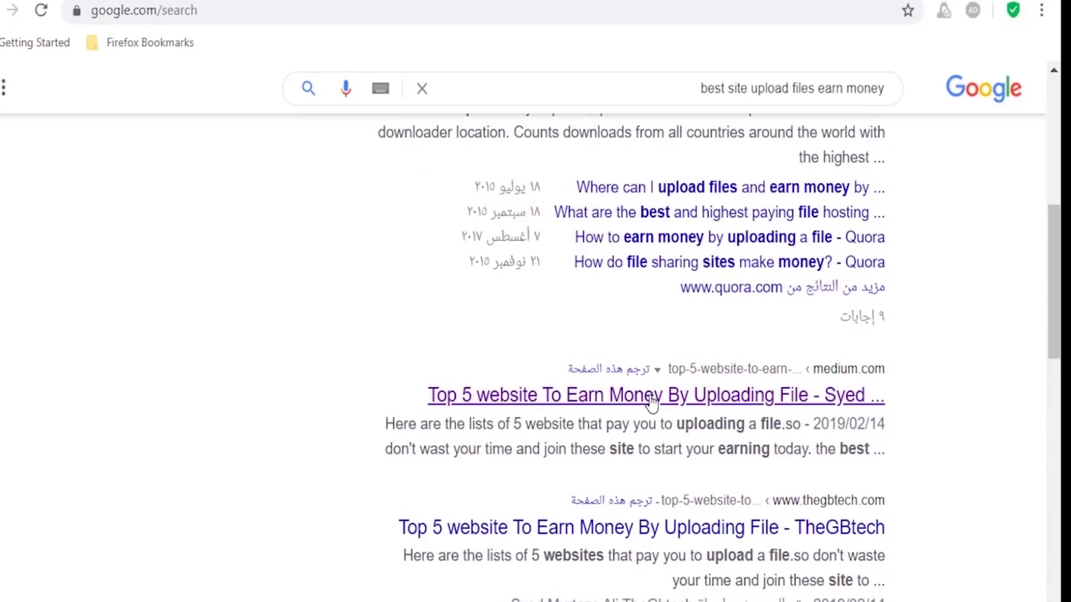
pyautogui.rightClick(654, 397)
pyautogui.click(685, 413)
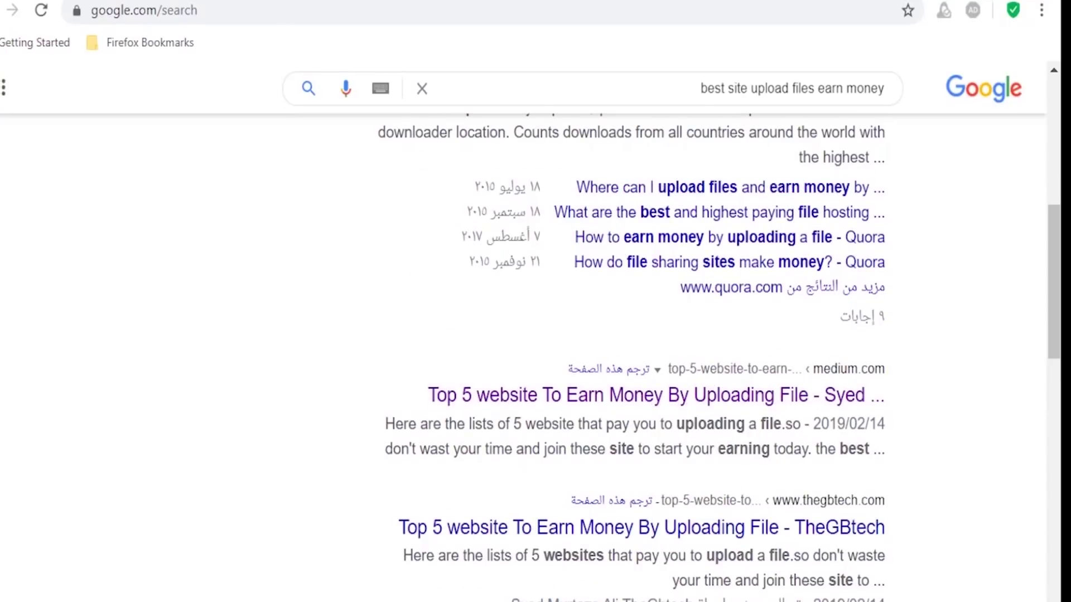
# Review the Quora answers on sites that pay for uploads and open the recommended File Upload link in a new tab.
pyautogui.click(306, 1)
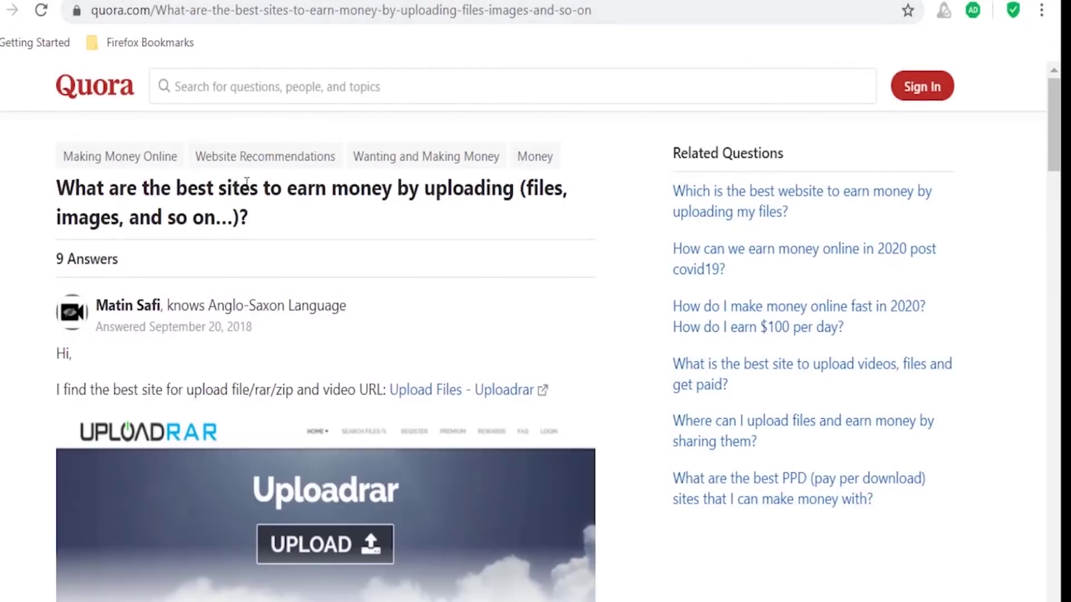
pyautogui.scroll(-5, 249, 195)
pyautogui.scroll(5, 249, 195)
pyautogui.scroll(-10, 90, 259)
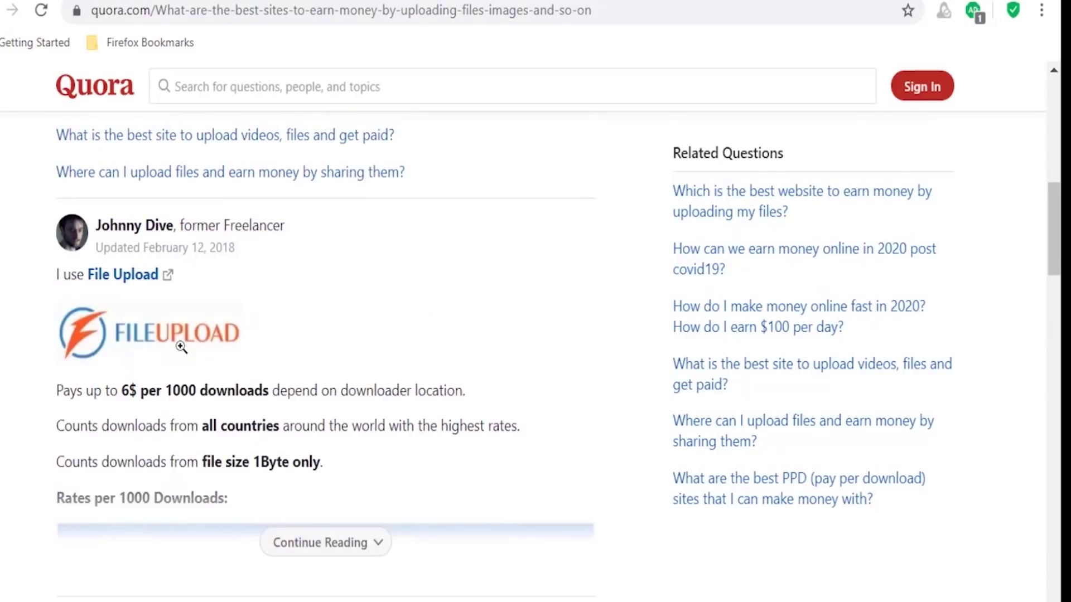
pyautogui.rightClick(136, 276)
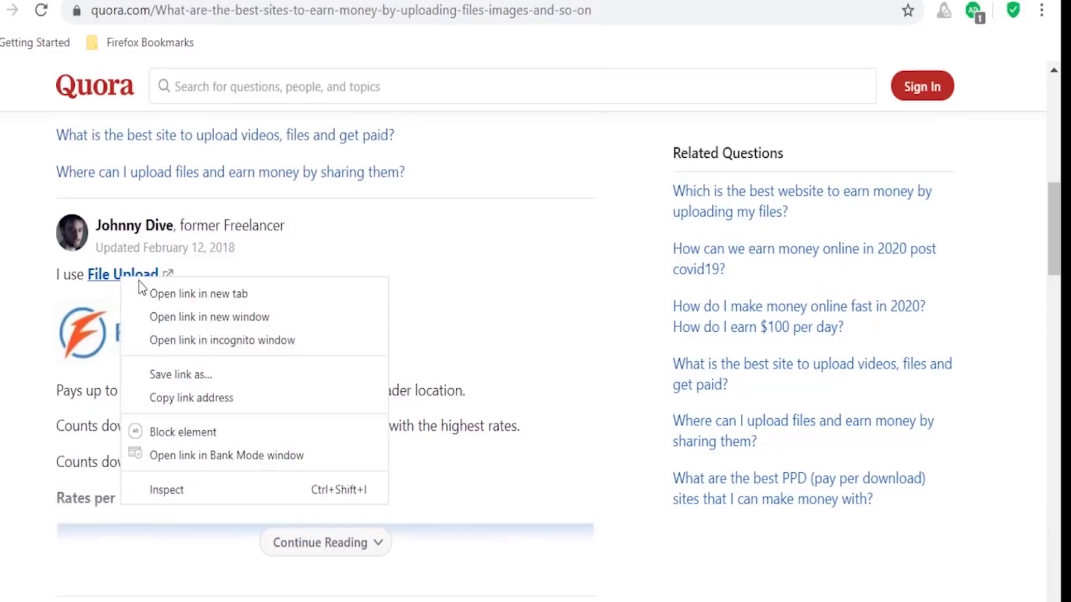
pyautogui.click(207, 294)
# Check the Medium article's tab and go to the opened file-upload.com home page, pointing out its logo.
pyautogui.scroll(-5, 186, 416)
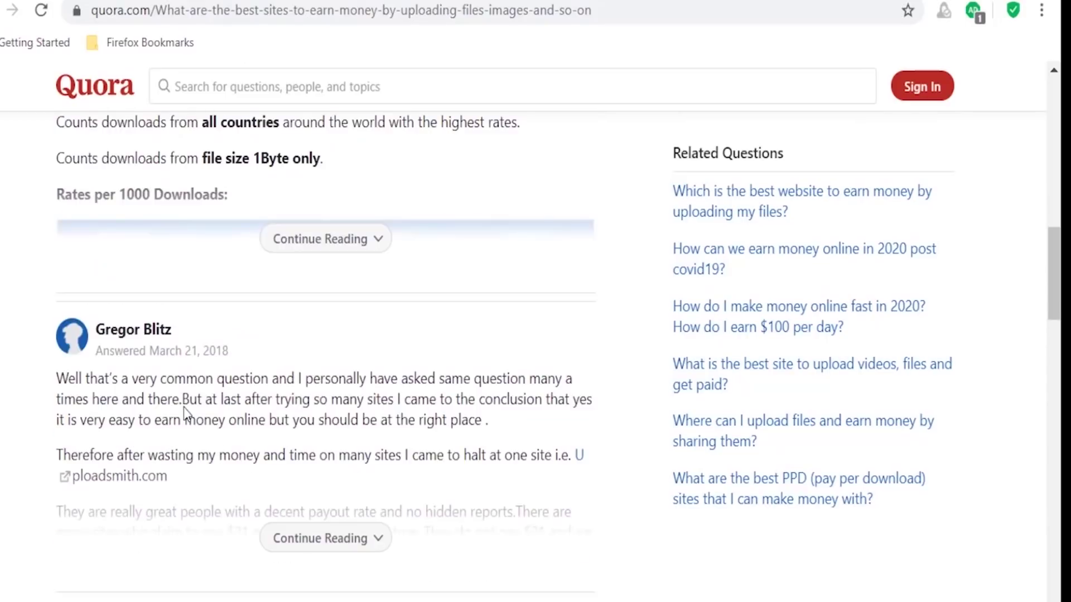
pyautogui.click(218, 2)
pyautogui.click(295, 1)
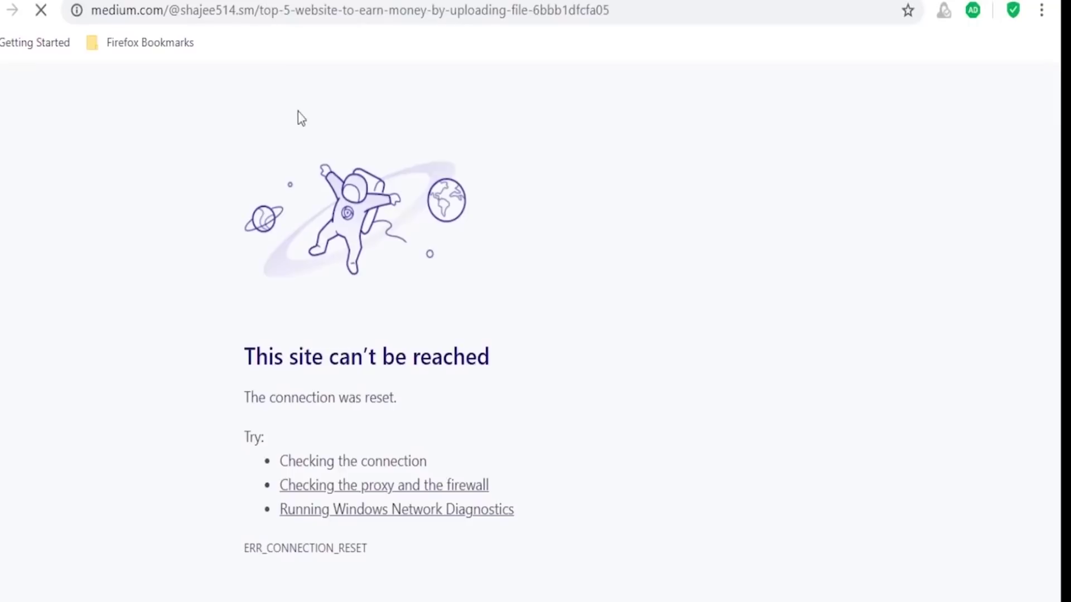
pyautogui.hotkey('ctrl', 'shift', 'Tab')
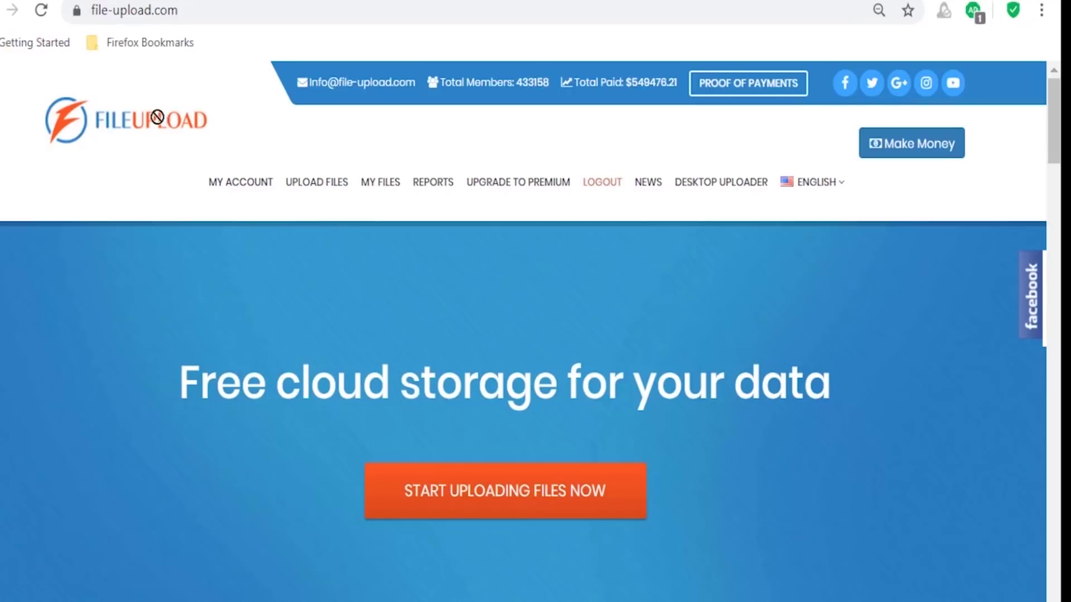
pyautogui.moveTo(156, 117); pyautogui.dragTo(272, 138)
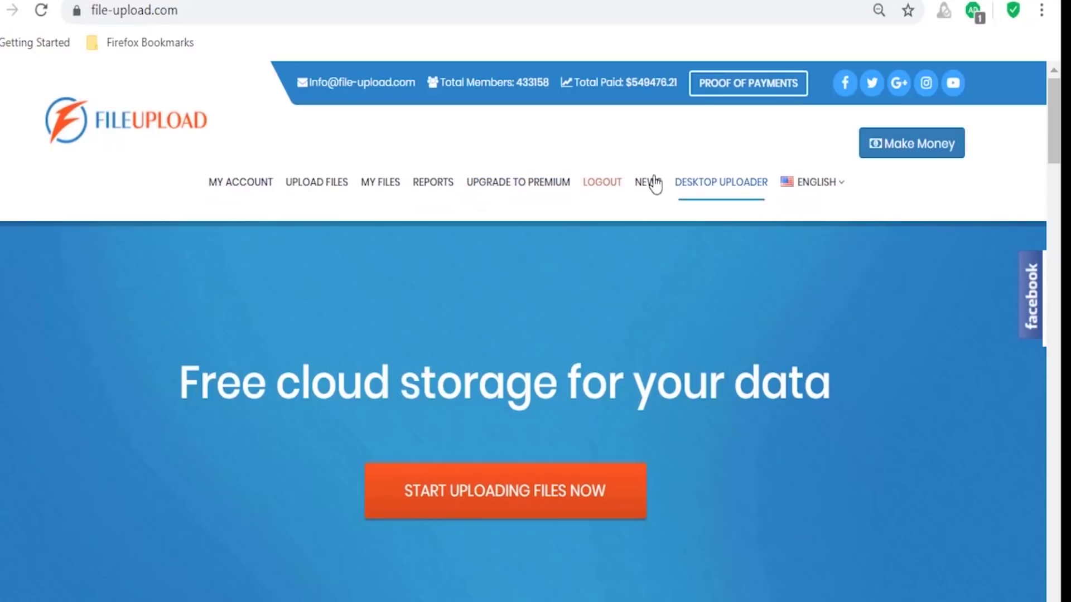
# Log out of the File Upload account and highlight the Login and Sign Up options.
pyautogui.click(614, 186)
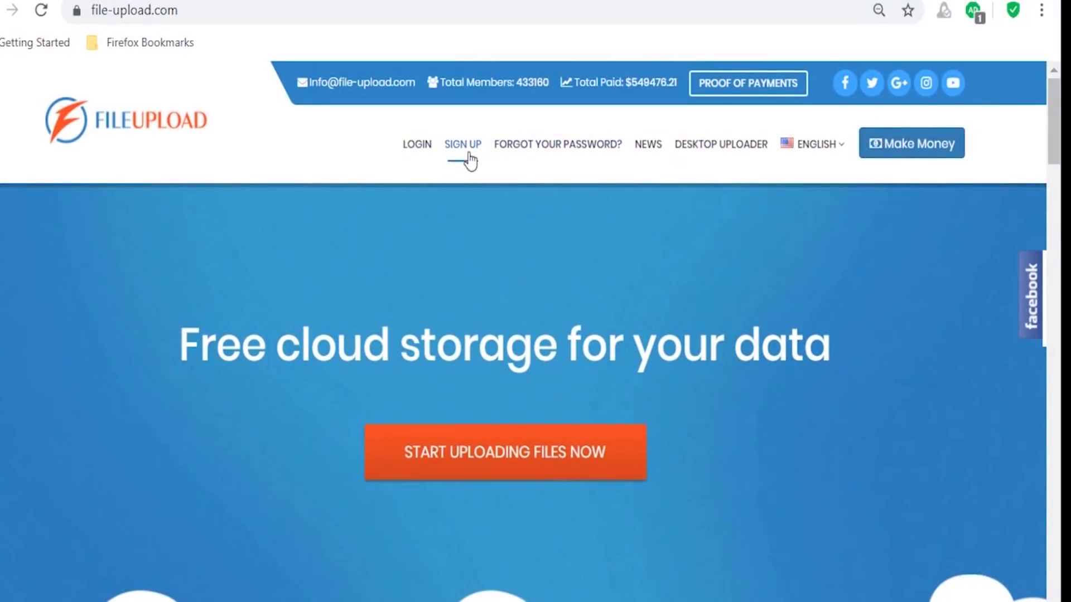
pyautogui.tripleClick(436, 146)
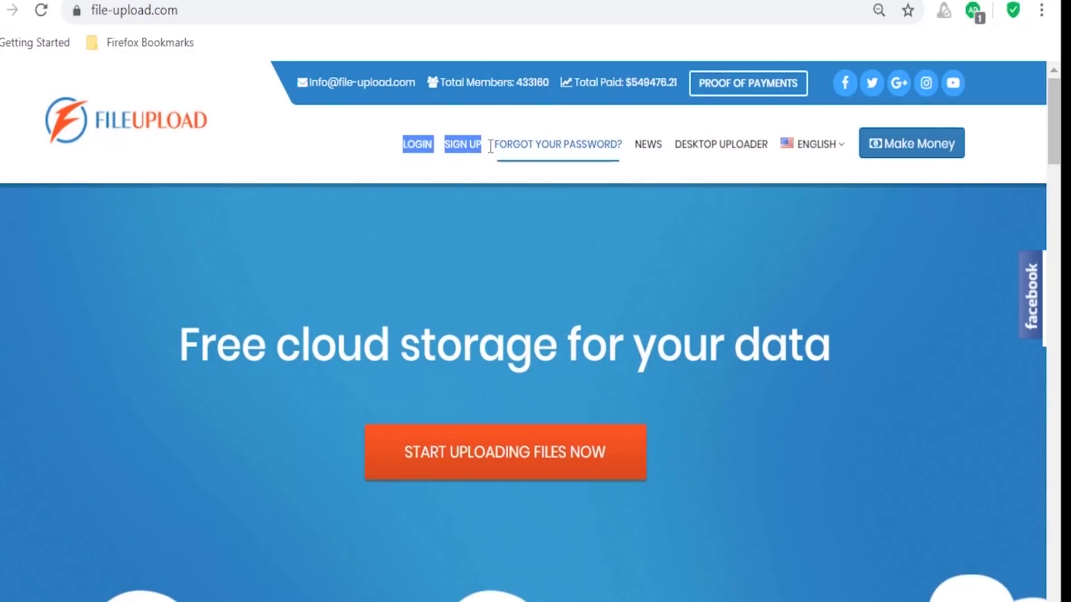
pyautogui.click(357, 147)
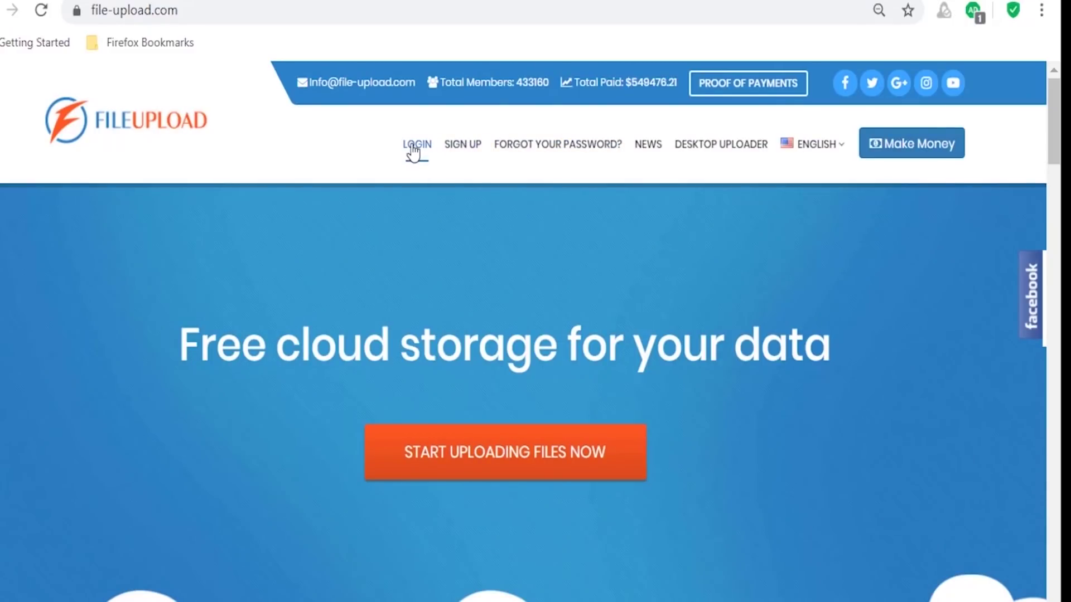
# Open the File Upload user registration form, tick the reCAPTCHA check and review the form's fields.
pyautogui.click(470, 147)
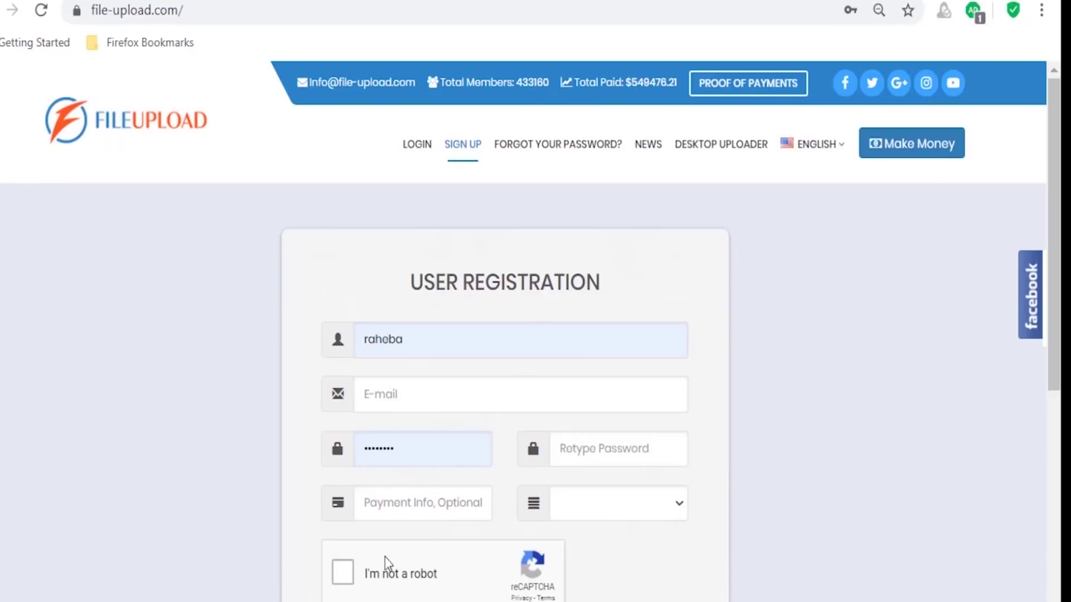
pyautogui.click(441, 577)
pyautogui.scroll(-3, 590, 559)
pyautogui.scroll(3, 558, 424)
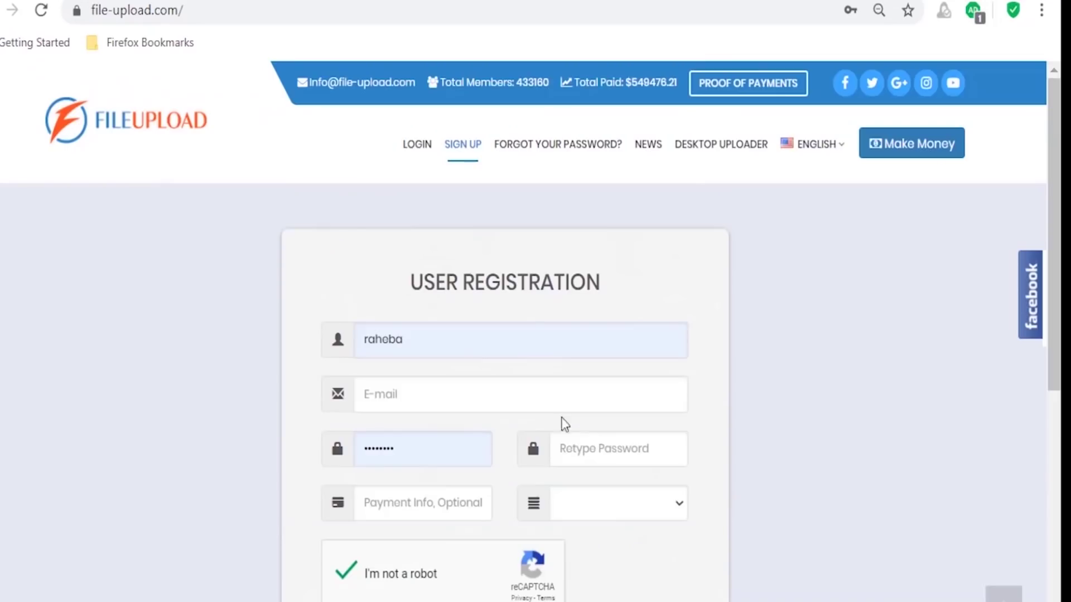
# Log in to the File Upload account with its username and password.
pyautogui.click(423, 146)
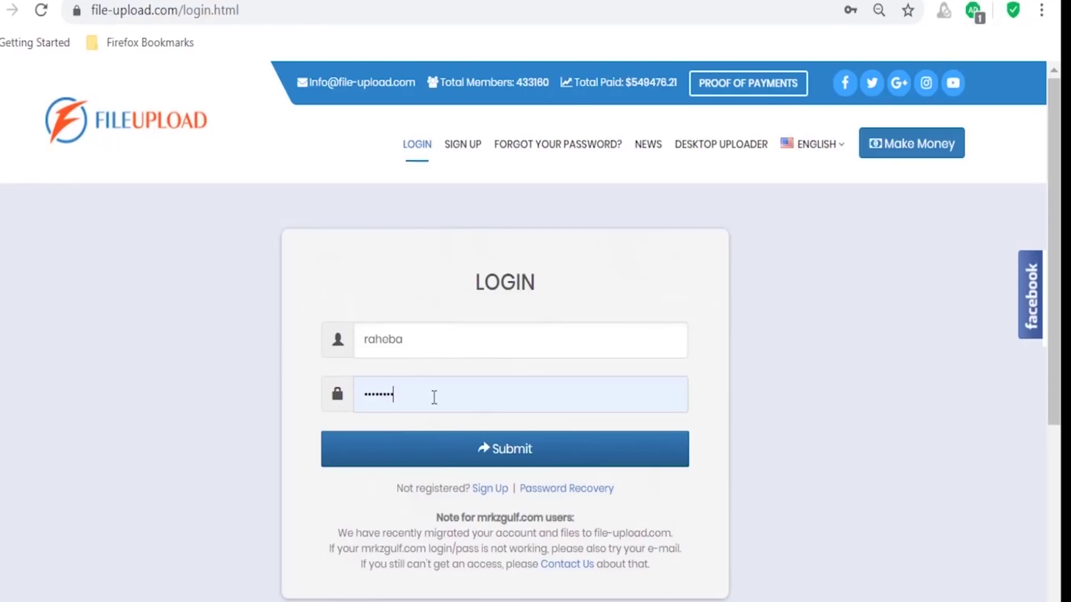
pyautogui.click(492, 453)
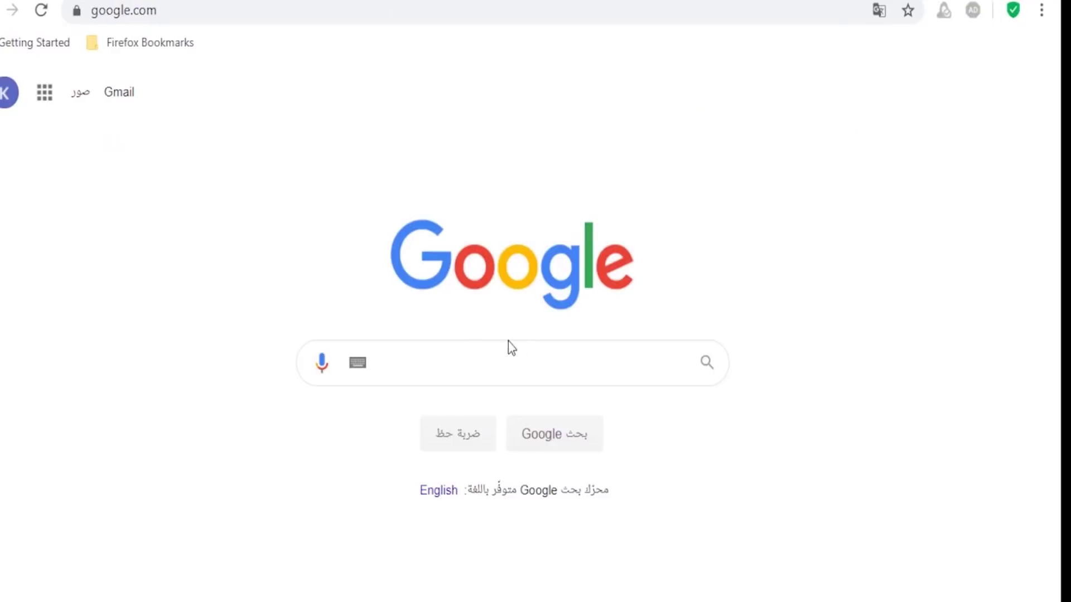
# Find a picture through a Google search for "flower" and save the full-size Unsplash photo to the desktop.
pyautogui.click(511, 348)
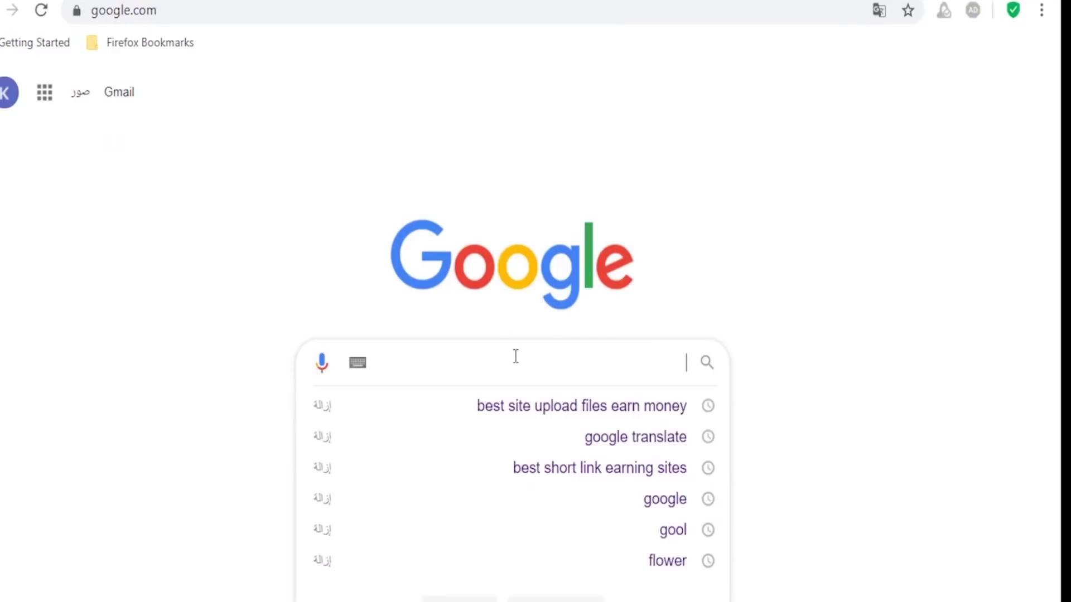
pyautogui.write('flower')
pyautogui.press('Return')
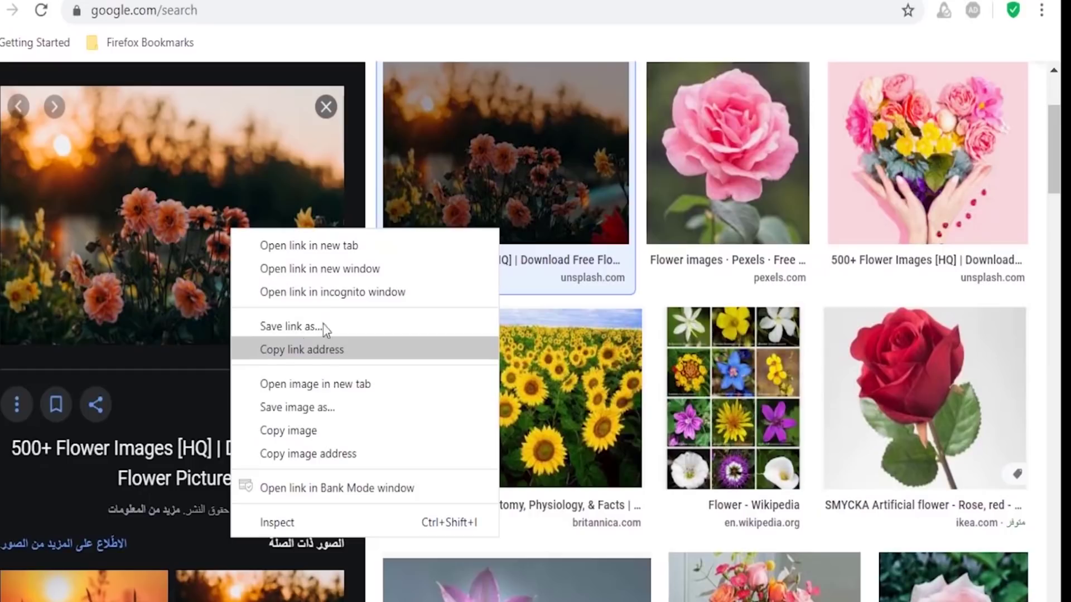
pyautogui.click(359, 385)
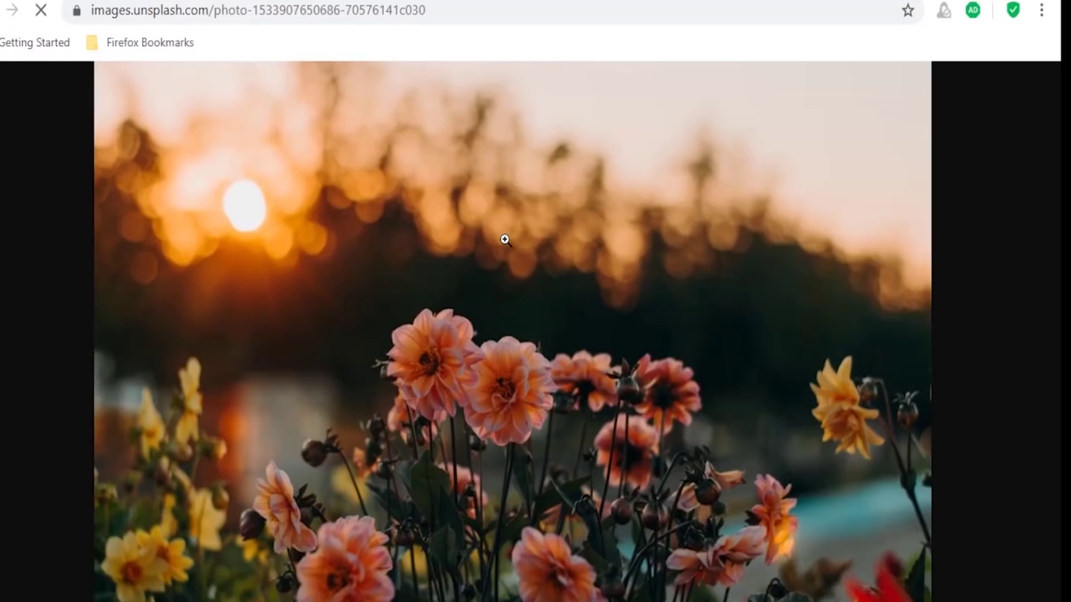
pyautogui.rightClick(504, 239)
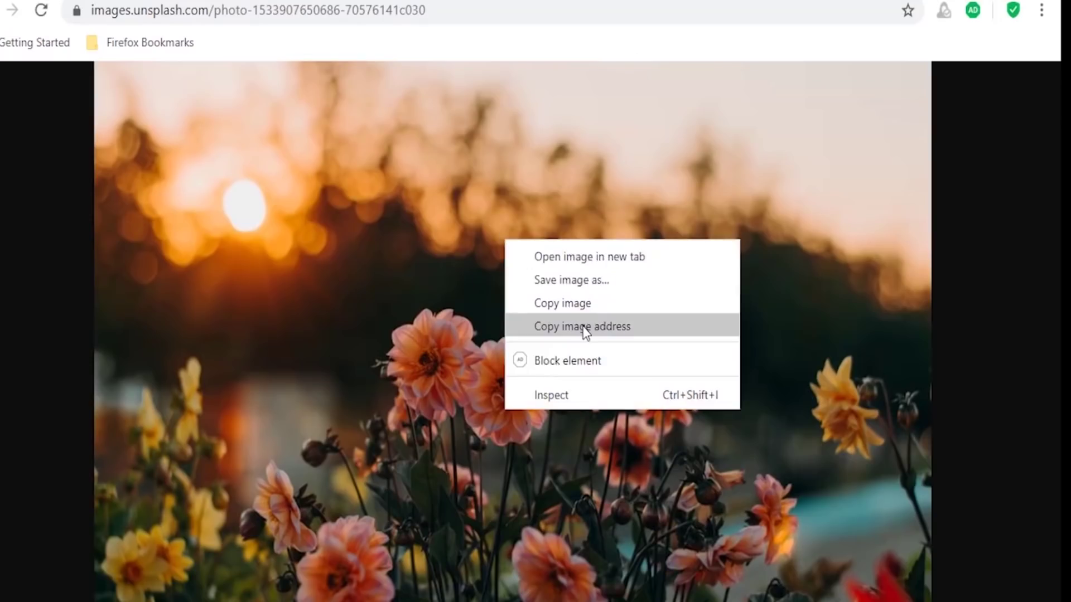
pyautogui.click(578, 281)
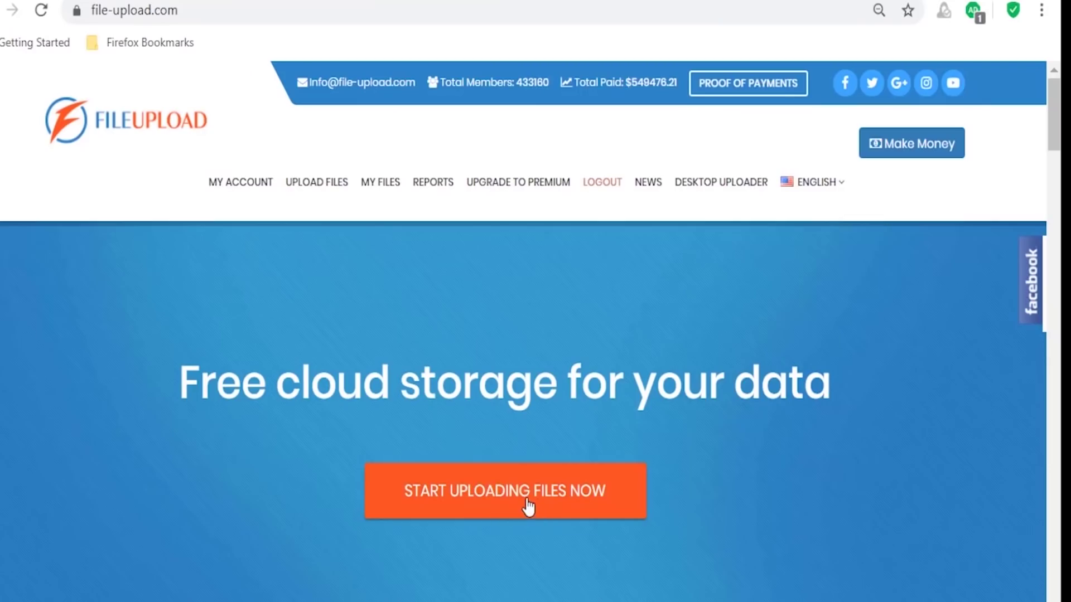
pyautogui.click(528, 507)
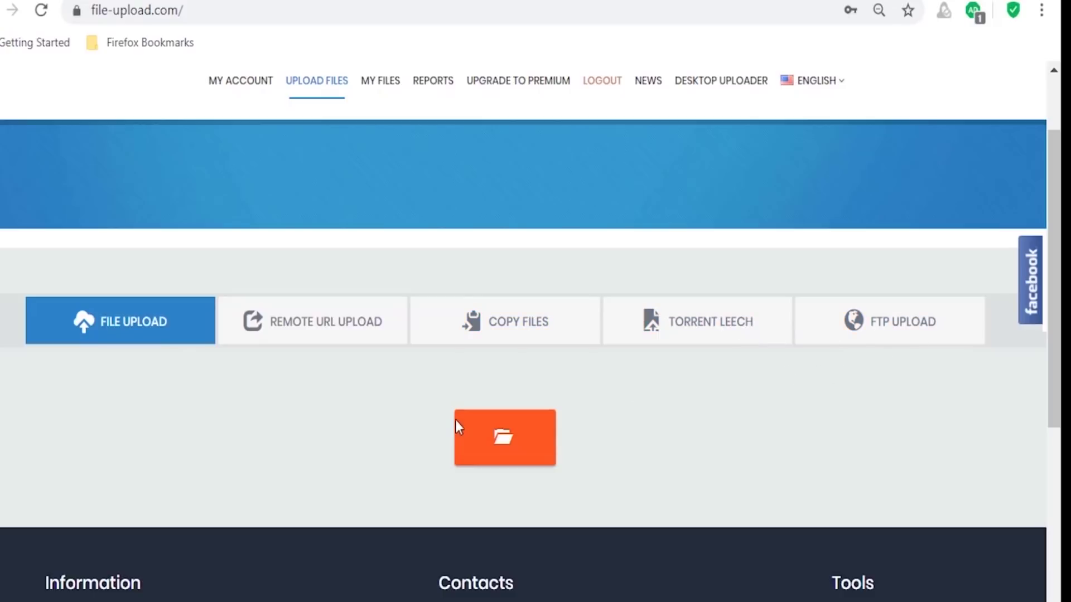
pyautogui.click(455, 434)
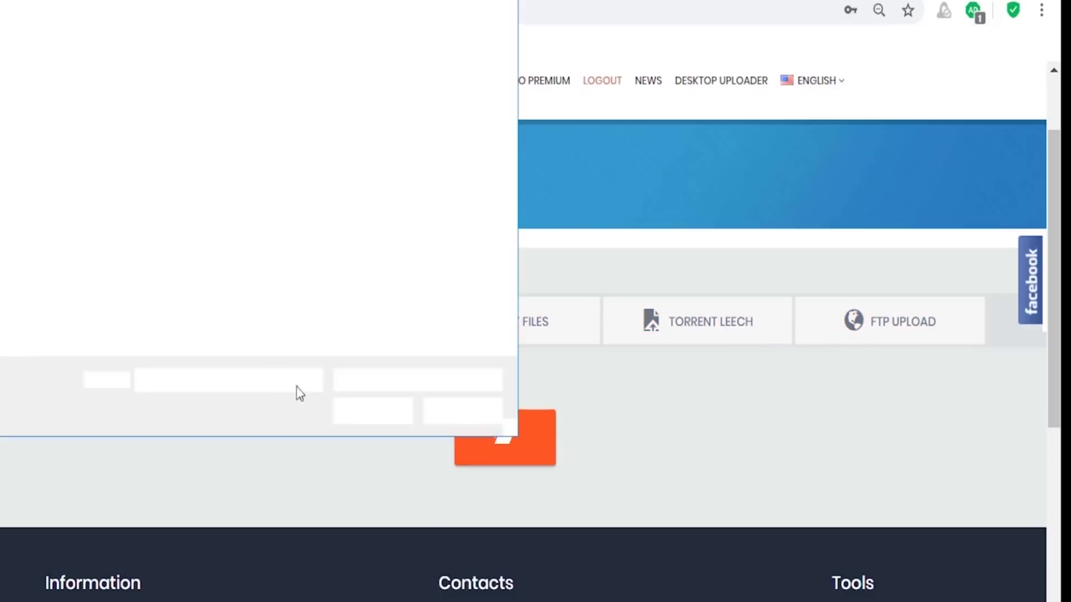
pyautogui.click(457, 423)
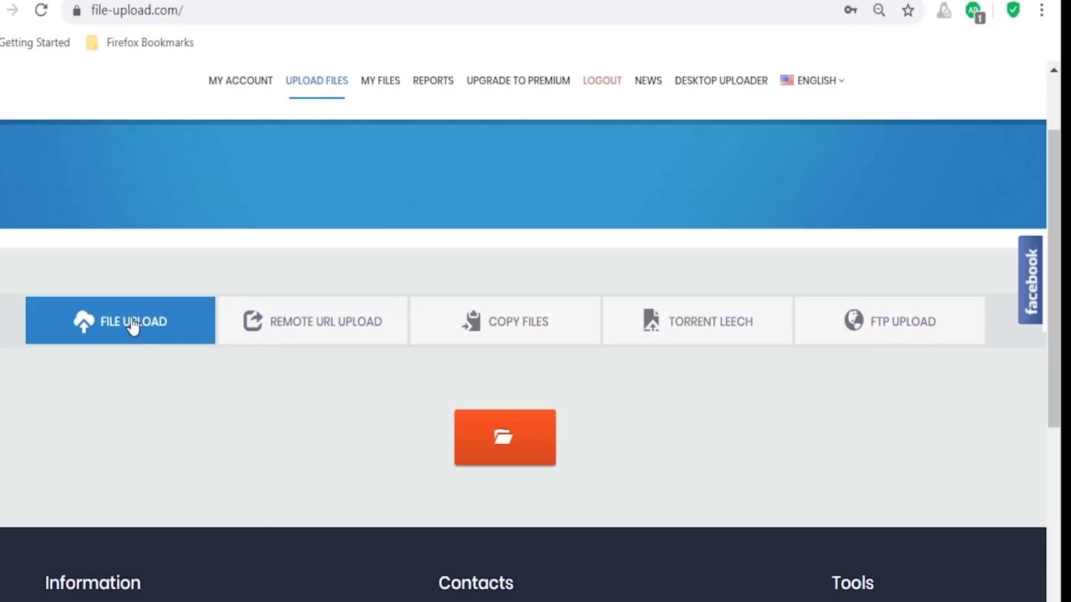
pyautogui.click(500, 448)
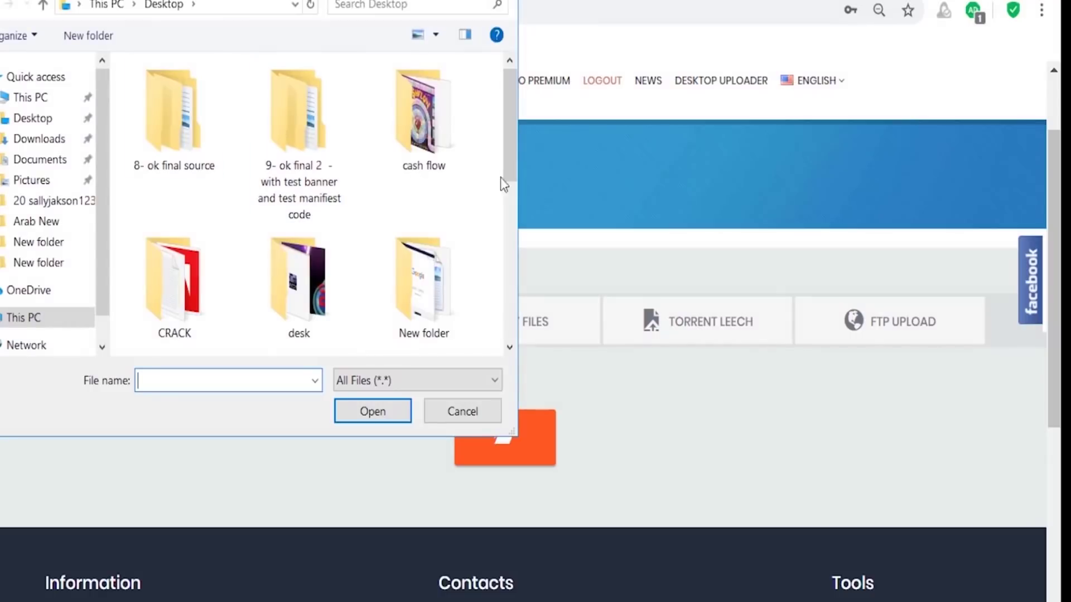
pyautogui.moveTo(509, 150); pyautogui.dragTo(508, 346)
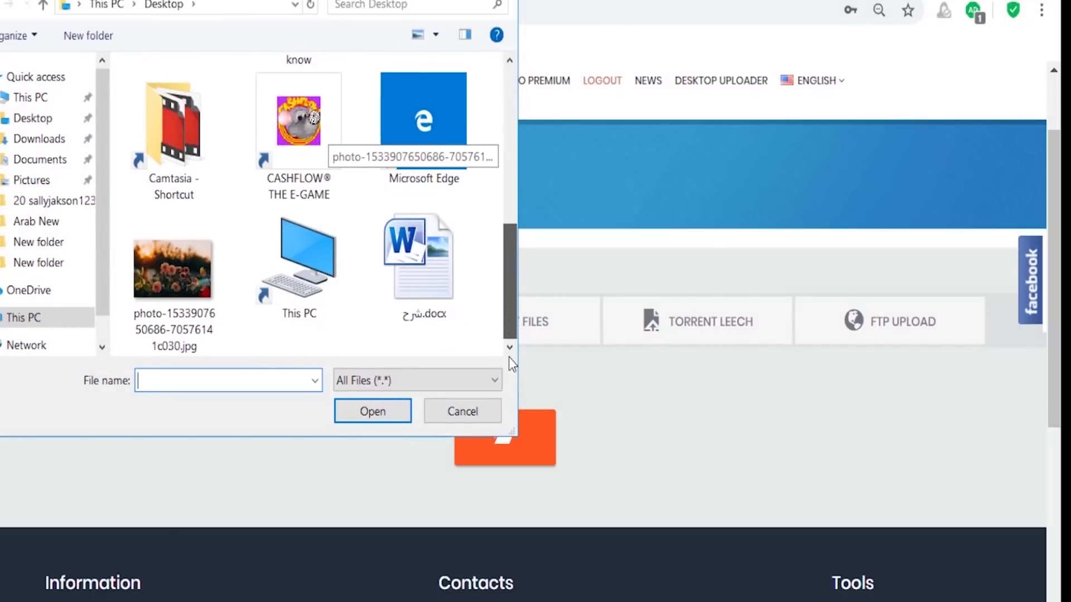
pyautogui.click(179, 327)
pyautogui.doubleClick(180, 312)
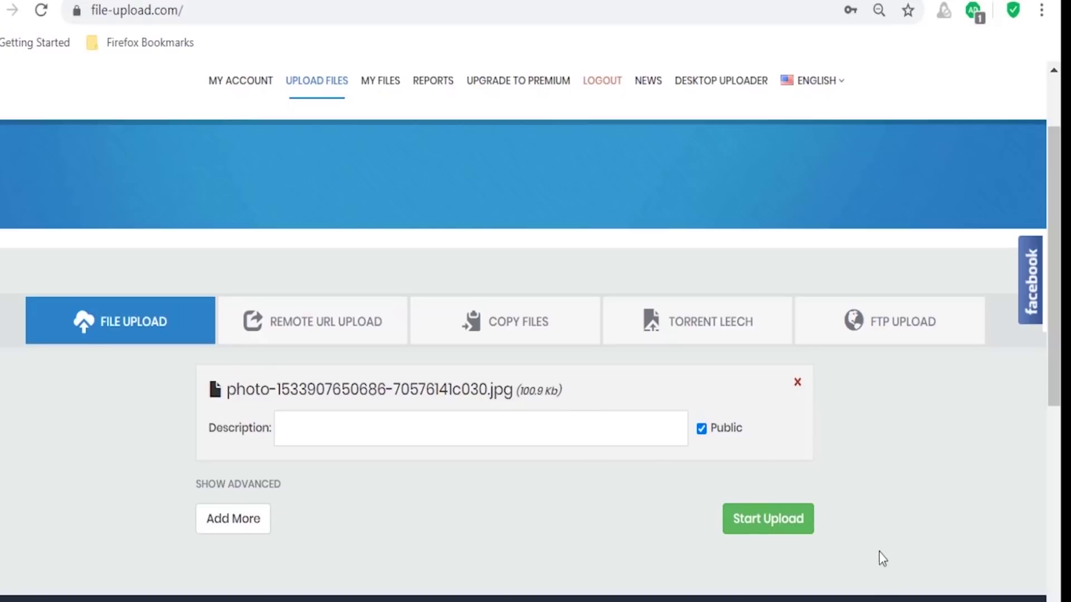
# Upload the chosen flower photo as a public file with the description left empty.
pyautogui.click(762, 529)
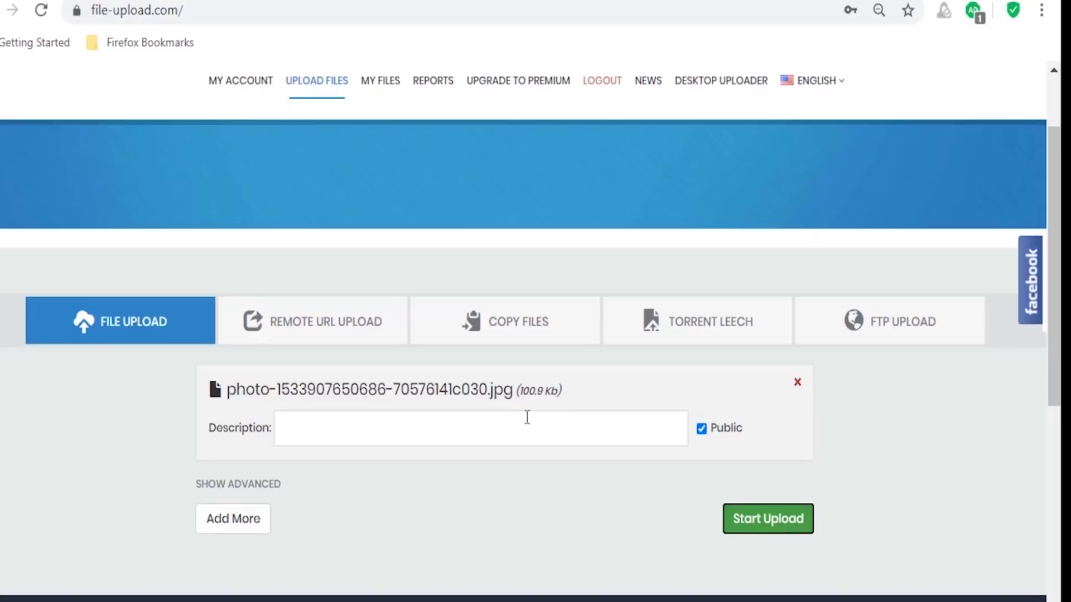
pyautogui.click(425, 424)
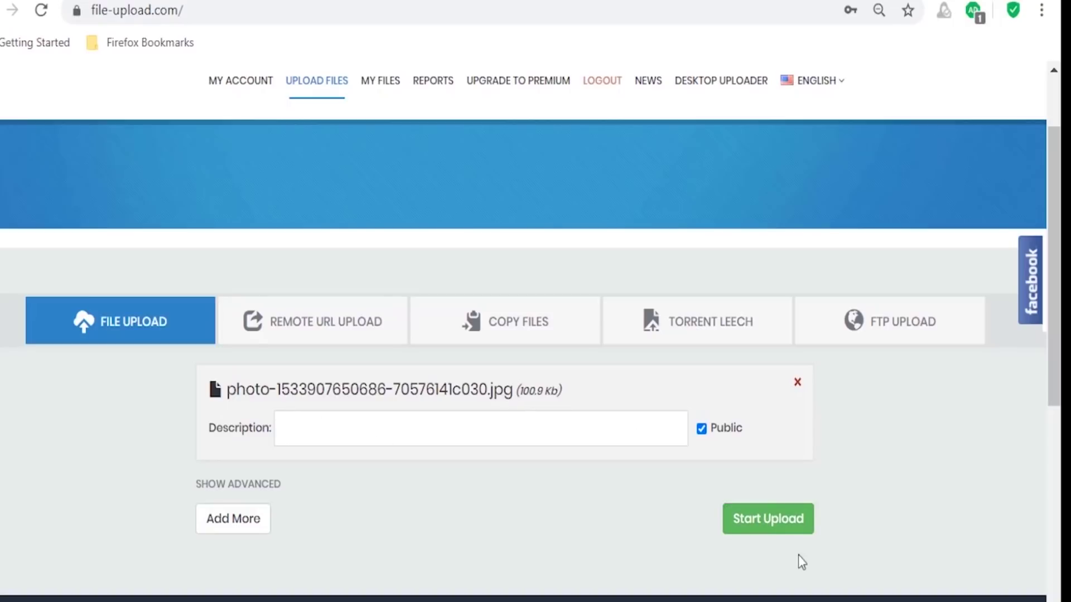
pyautogui.click(786, 529)
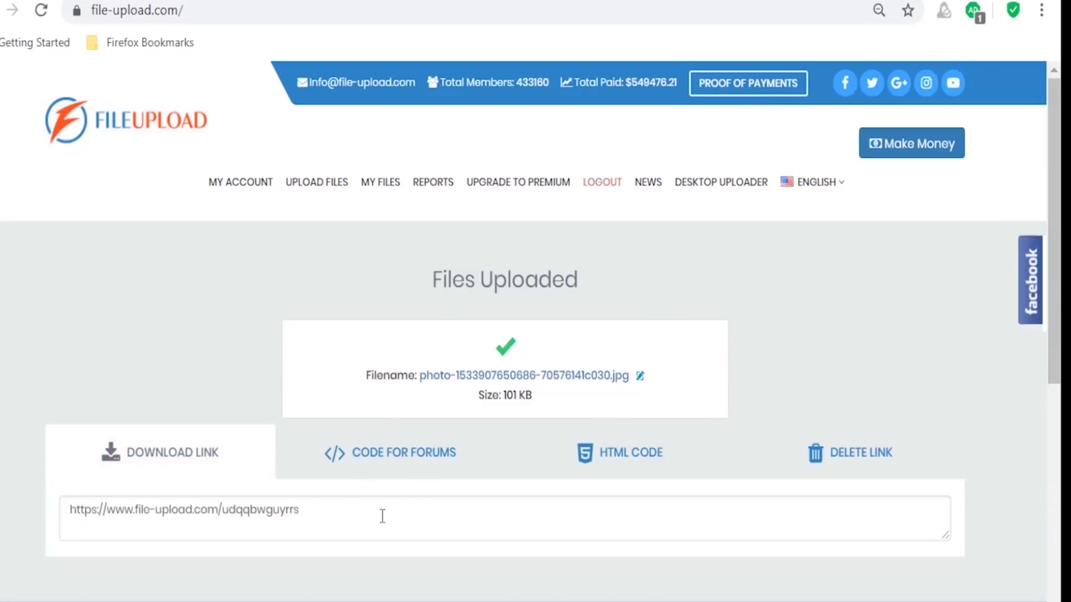
# Select and copy the uploaded photo's download link from the Files Uploaded page.
pyautogui.moveTo(306, 510); pyautogui.dragTo(67, 510)
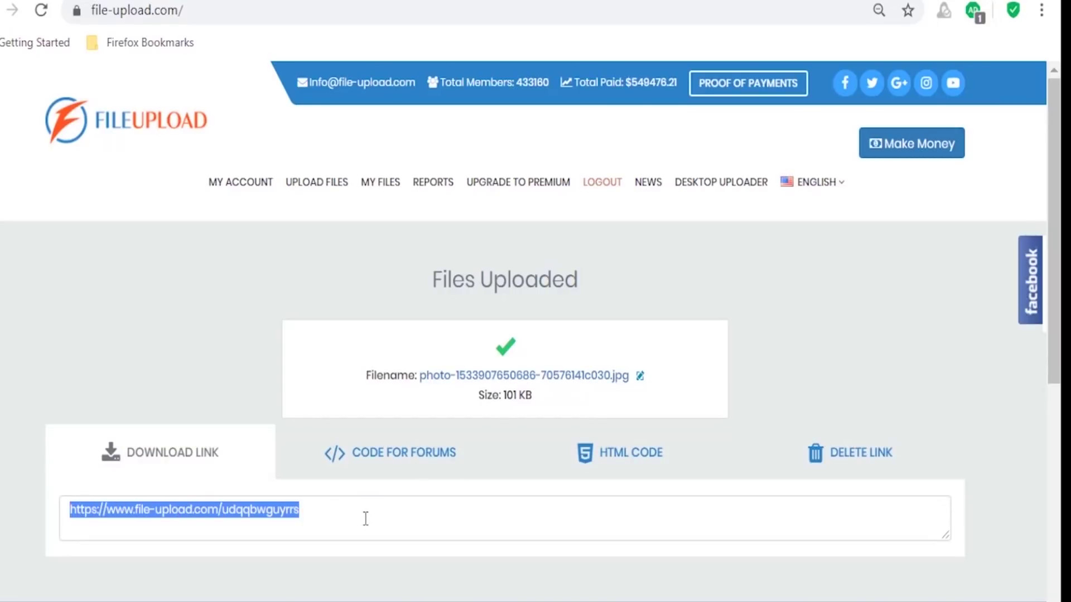
pyautogui.rightClick(295, 505)
pyautogui.click(375, 240)
pyautogui.click(334, 523)
pyautogui.hotkey('ctrl', 'a')
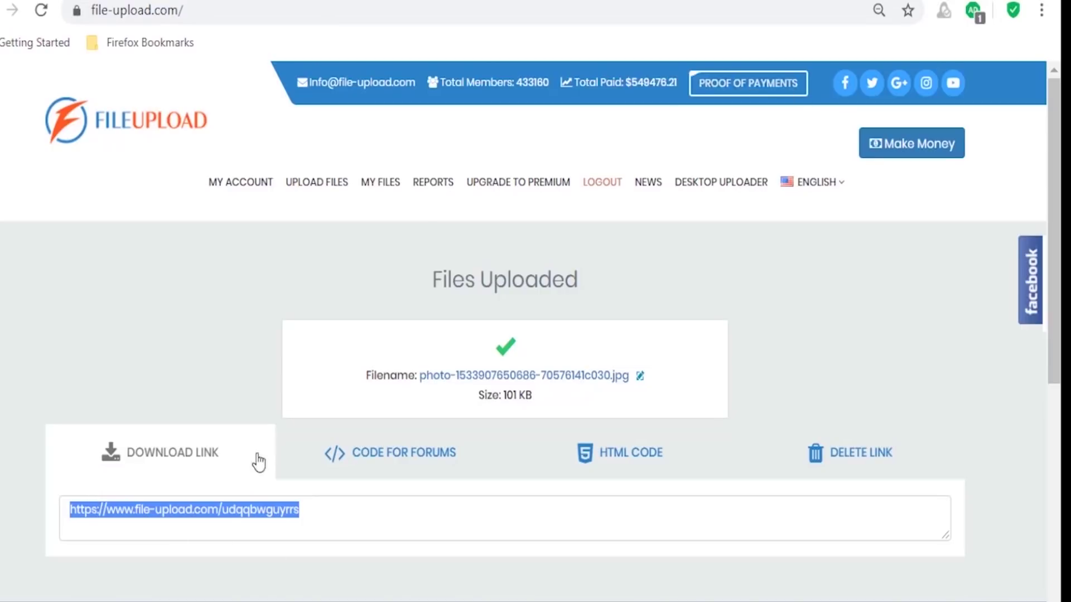
pyautogui.click(335, 527)
pyautogui.click(97, 515)
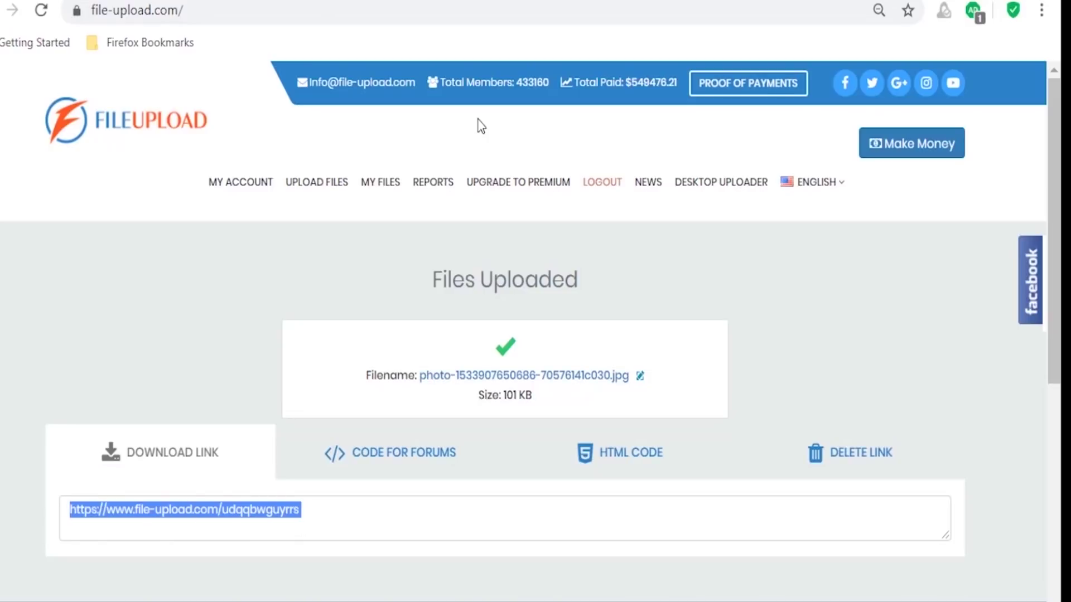
pyautogui.hotkey('ctrl', 'c')
# Open the copied download link in the browser and look over the photo's download page.
pyautogui.hotkey('ctrl', 'l')
pyautogui.hotkey('ctrl', 'v')
pyautogui.press('Return')
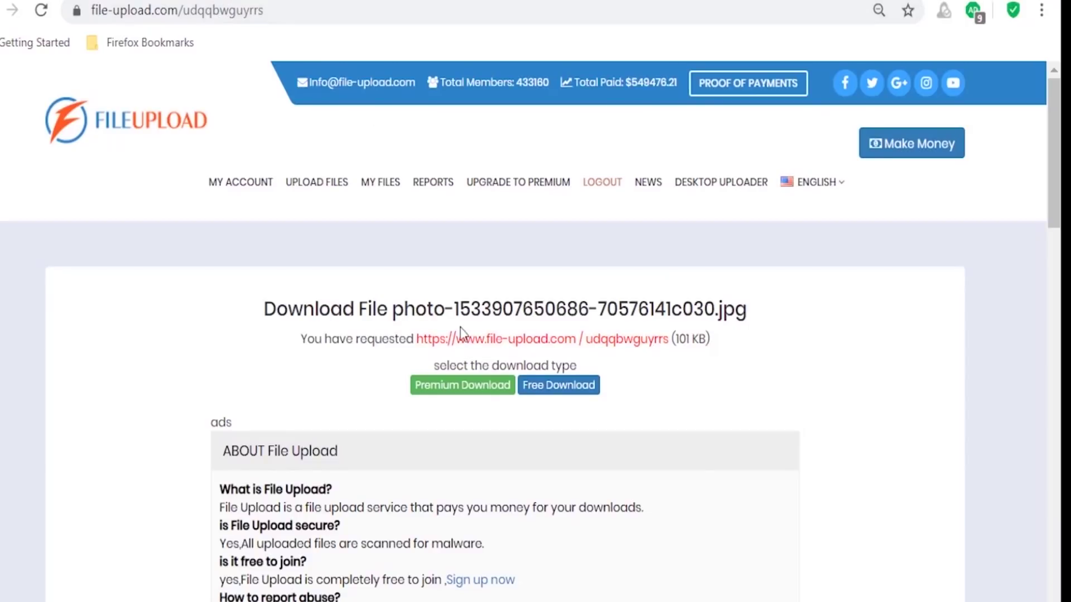
pyautogui.scroll(-7, 580, 365)
pyautogui.scroll(-7, 580, 365)
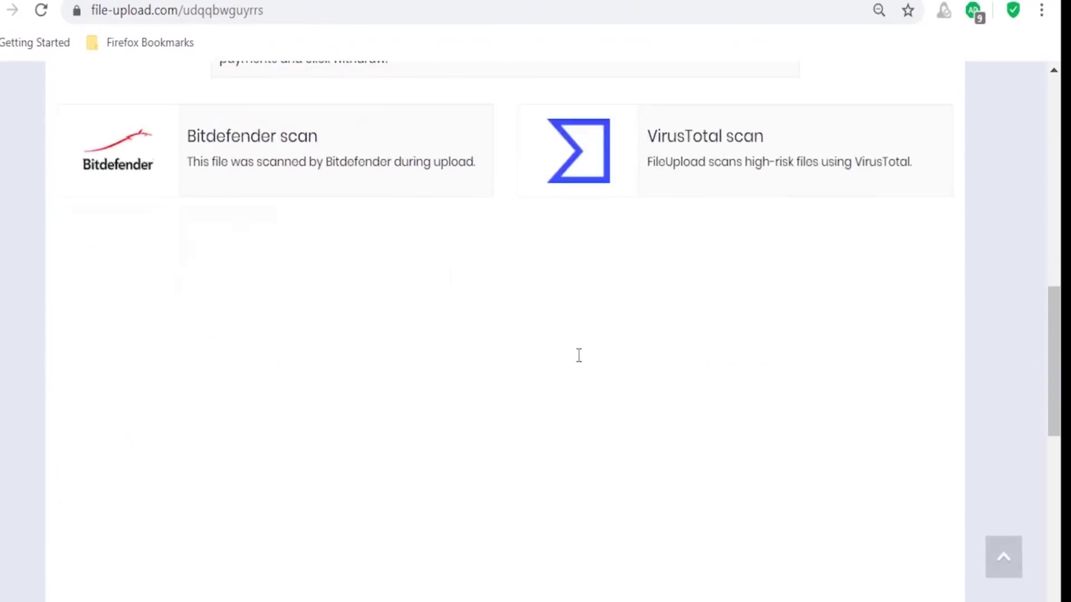
pyautogui.scroll(13, 579, 354)
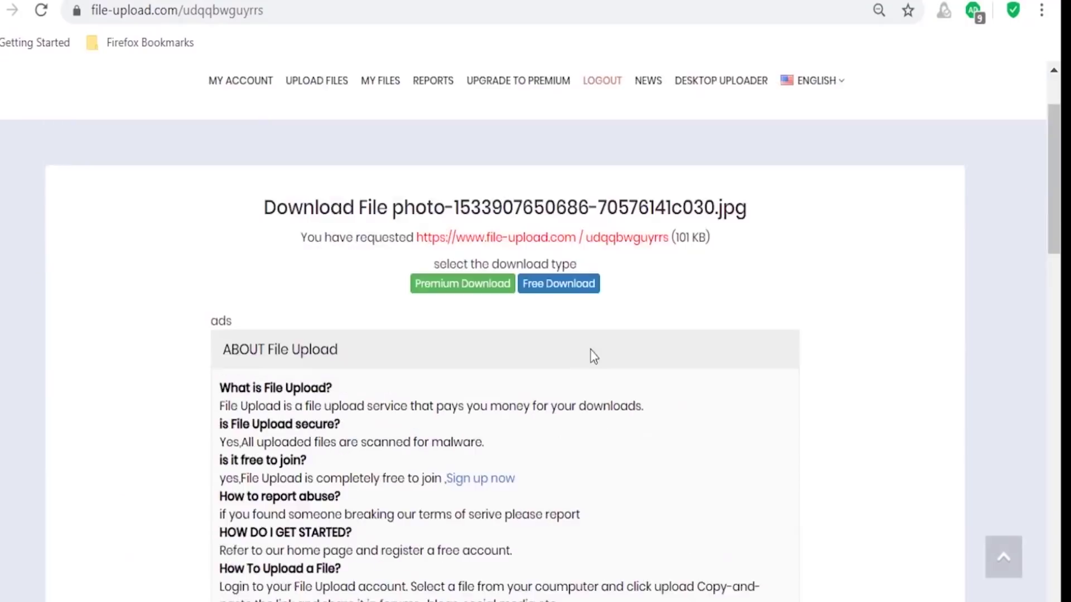
# Try the free download of the photo and look over the scan notes and account comparison on its download page.
pyautogui.click(566, 296)
pyautogui.hotkey('alt', 'Left')
pyautogui.click(566, 290)
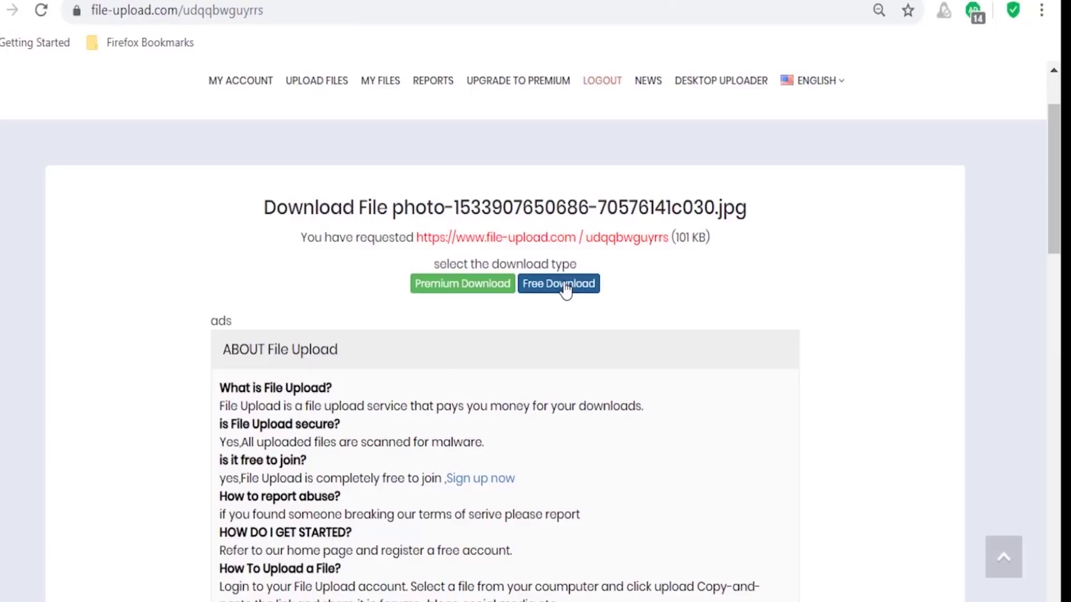
pyautogui.scroll(-11, 803, 389)
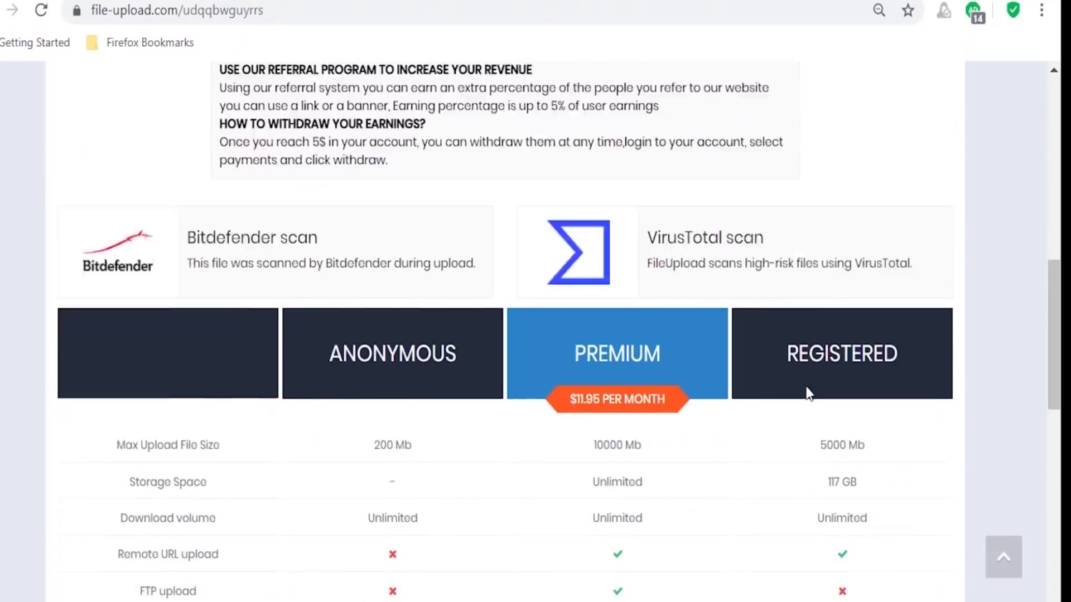
pyautogui.scroll(11, 806, 390)
pyautogui.scroll(2, 809, 393)
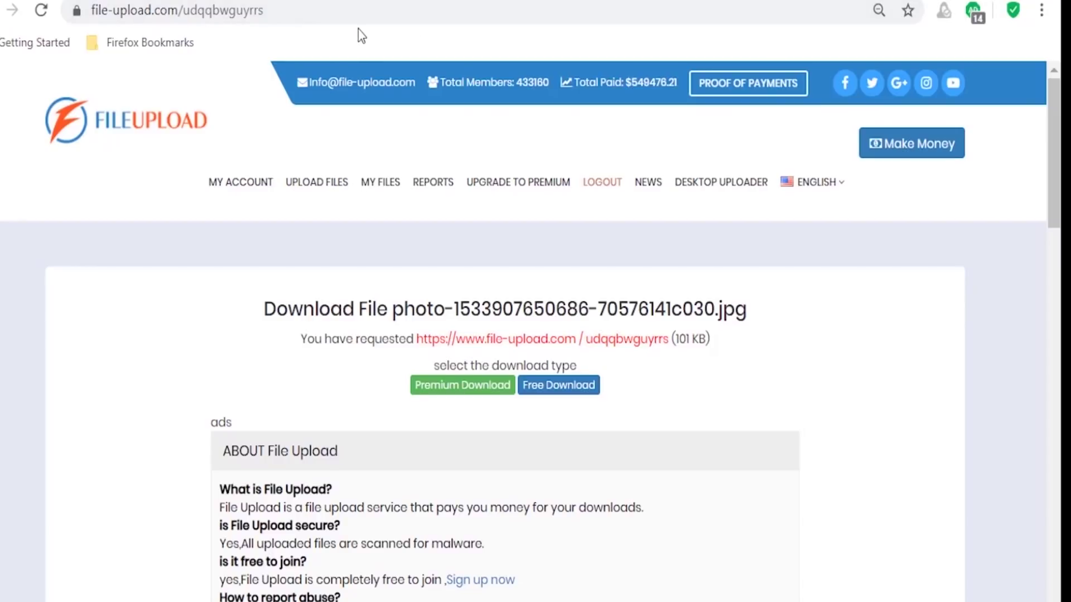
pyautogui.click(360, 6)
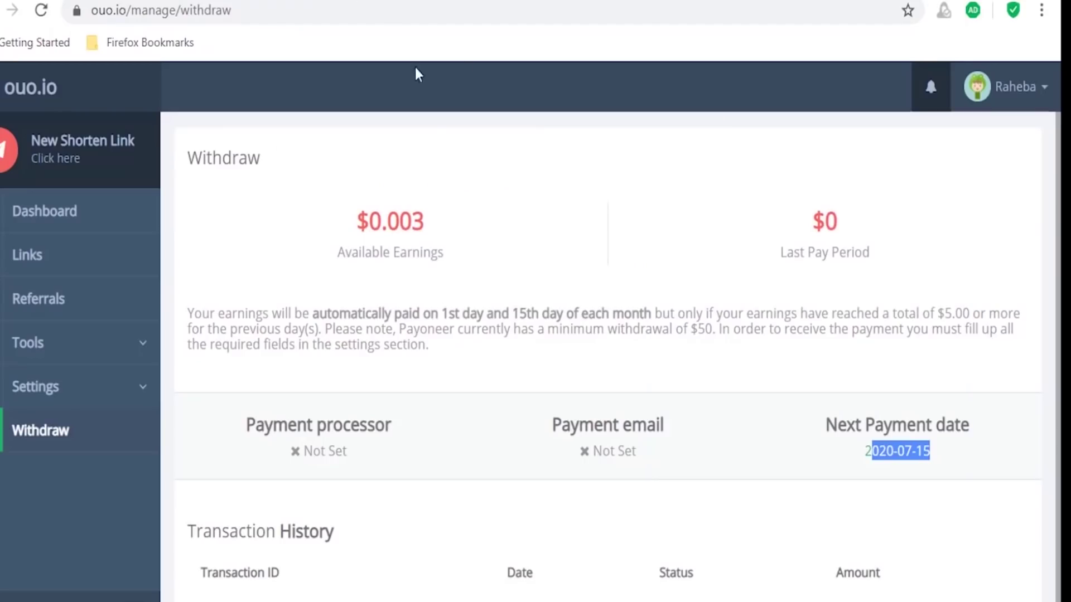
pyautogui.click(124, 139)
pyautogui.click(432, 246)
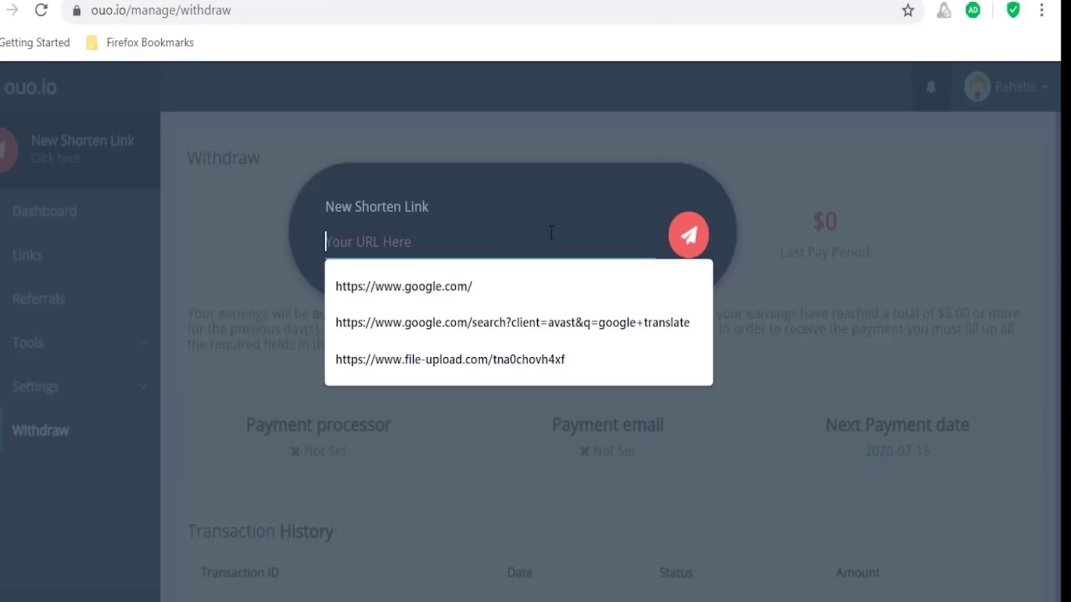
pyautogui.rightClick(533, 241)
pyautogui.click(581, 385)
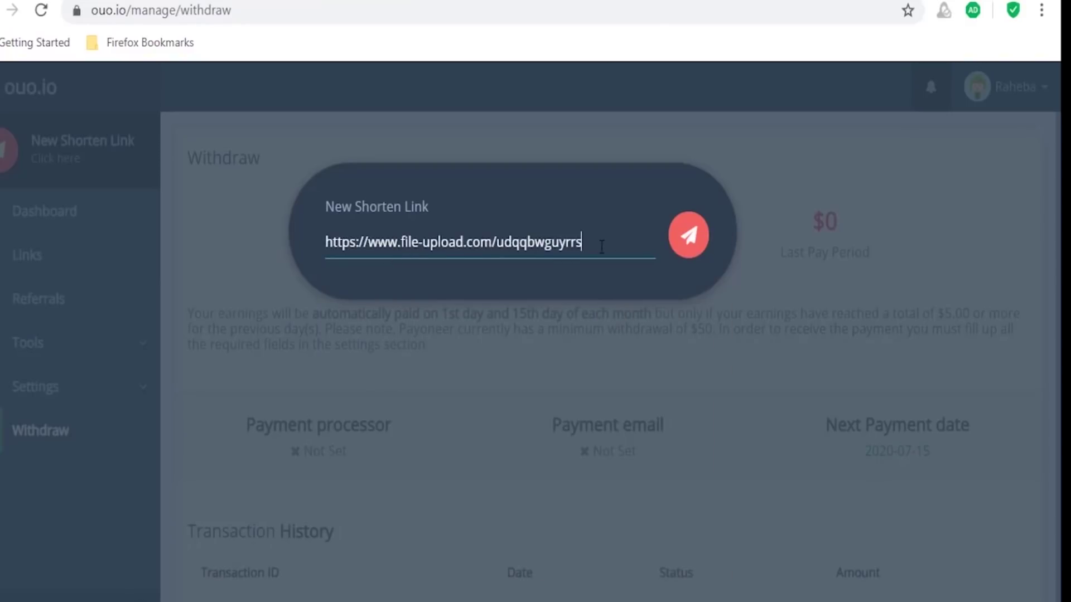
pyautogui.moveTo(601, 246); pyautogui.dragTo(350, 243)
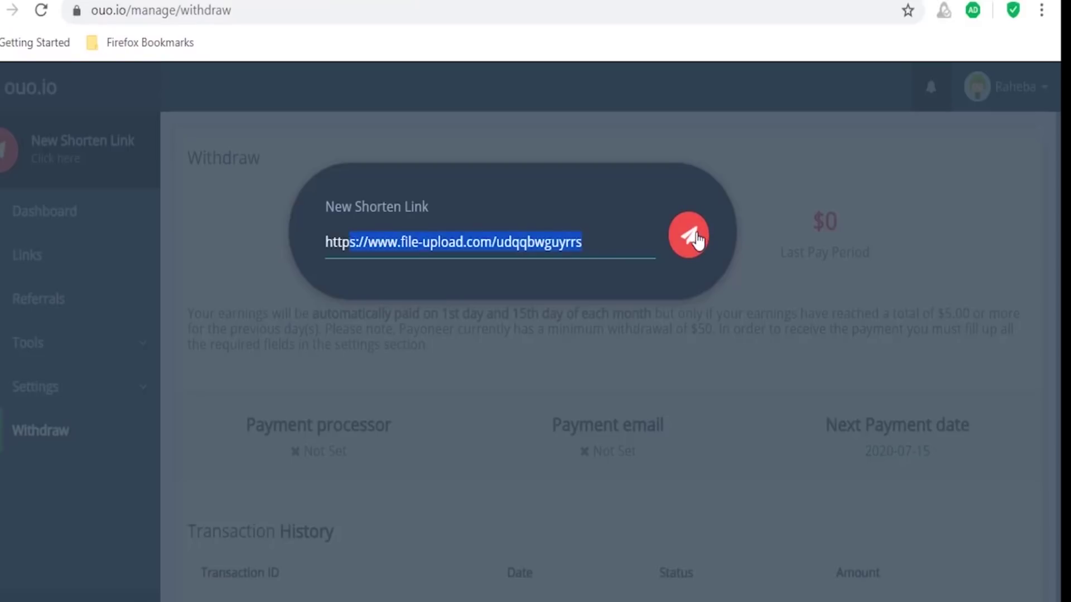
pyautogui.click(696, 237)
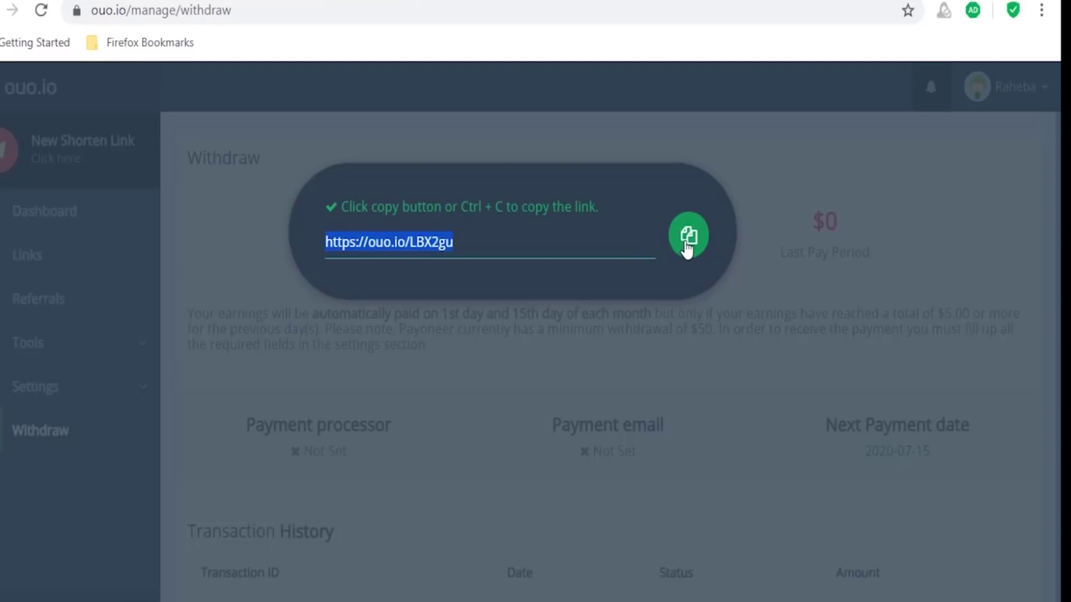
pyautogui.click(688, 246)
pyautogui.click(703, 238)
pyautogui.hotkey('ctrl', 't')
pyautogui.rightClick(435, 22)
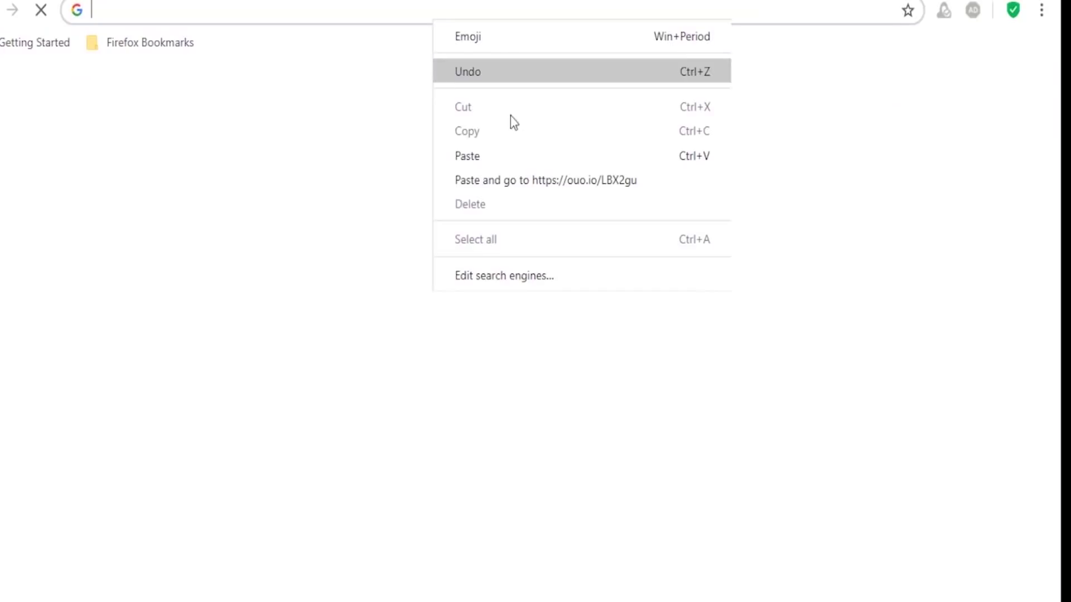
pyautogui.click(500, 180)
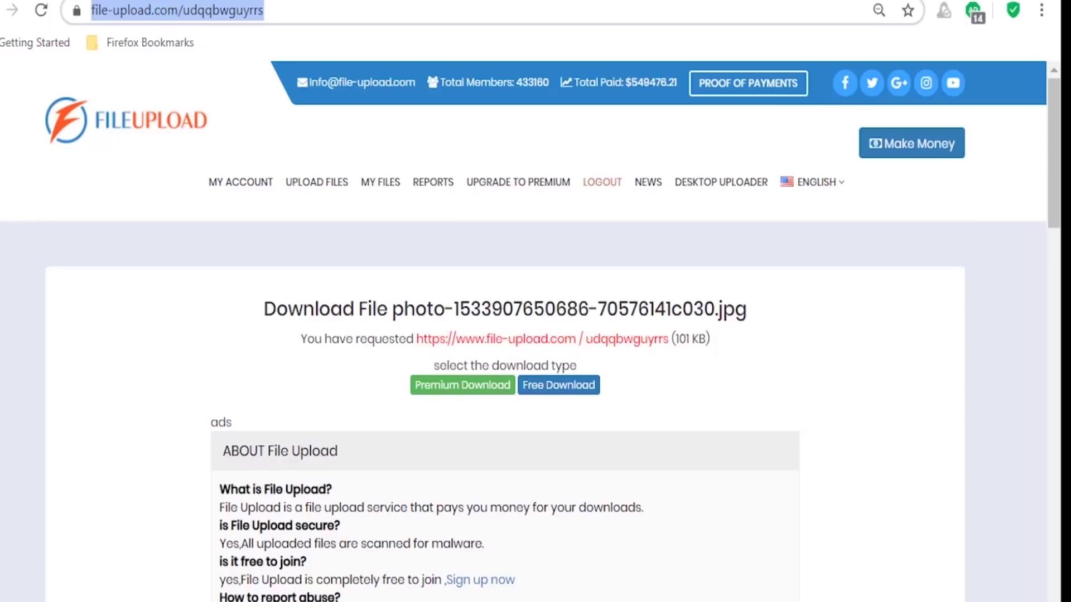
pyautogui.hotkey('ctrl', 'v')
pyautogui.press('Return')
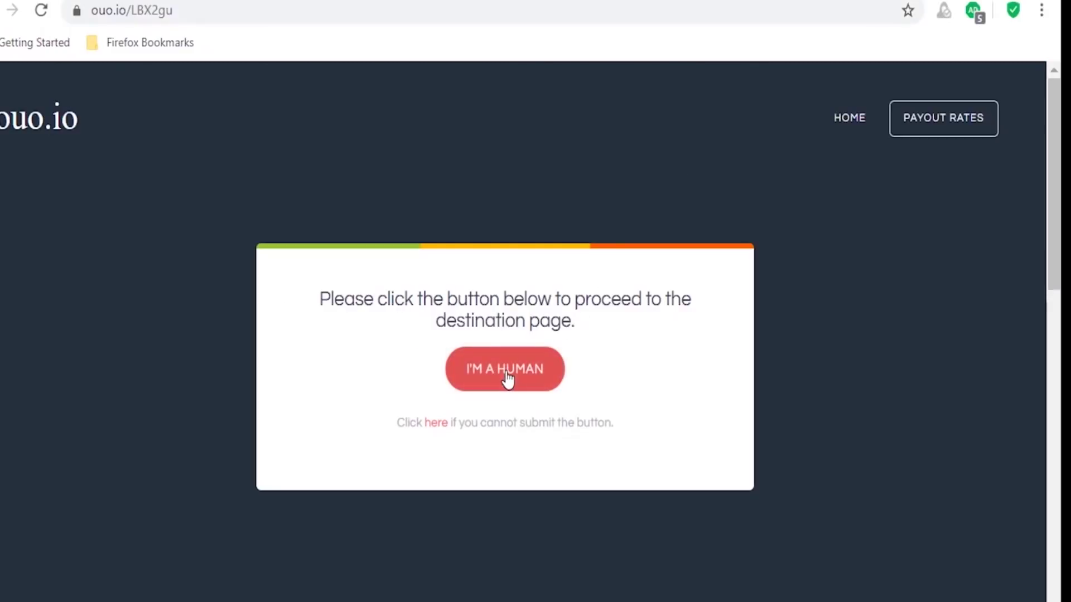
pyautogui.click(507, 379)
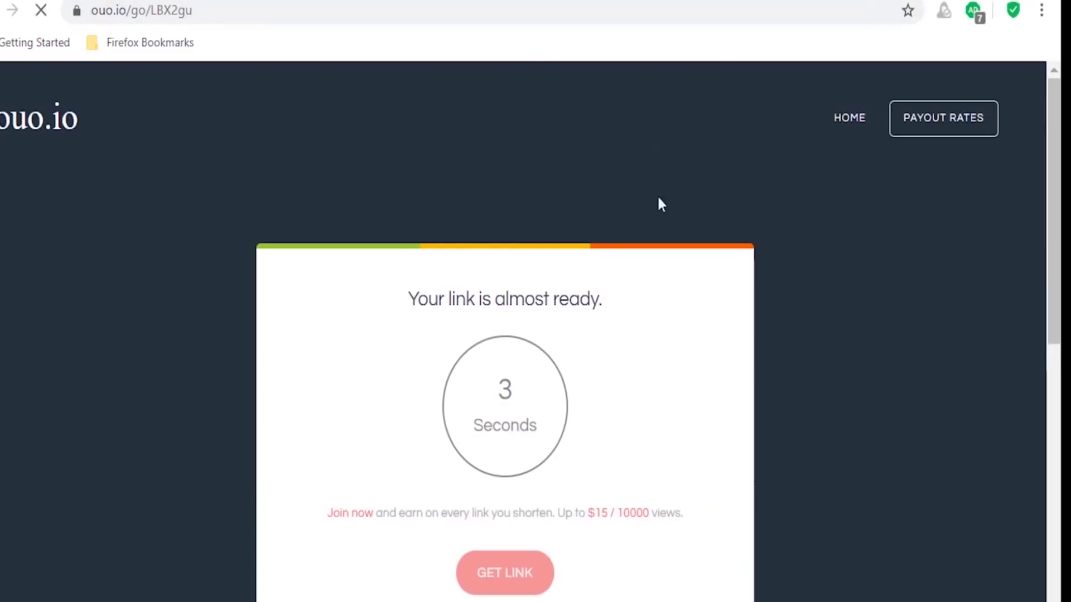